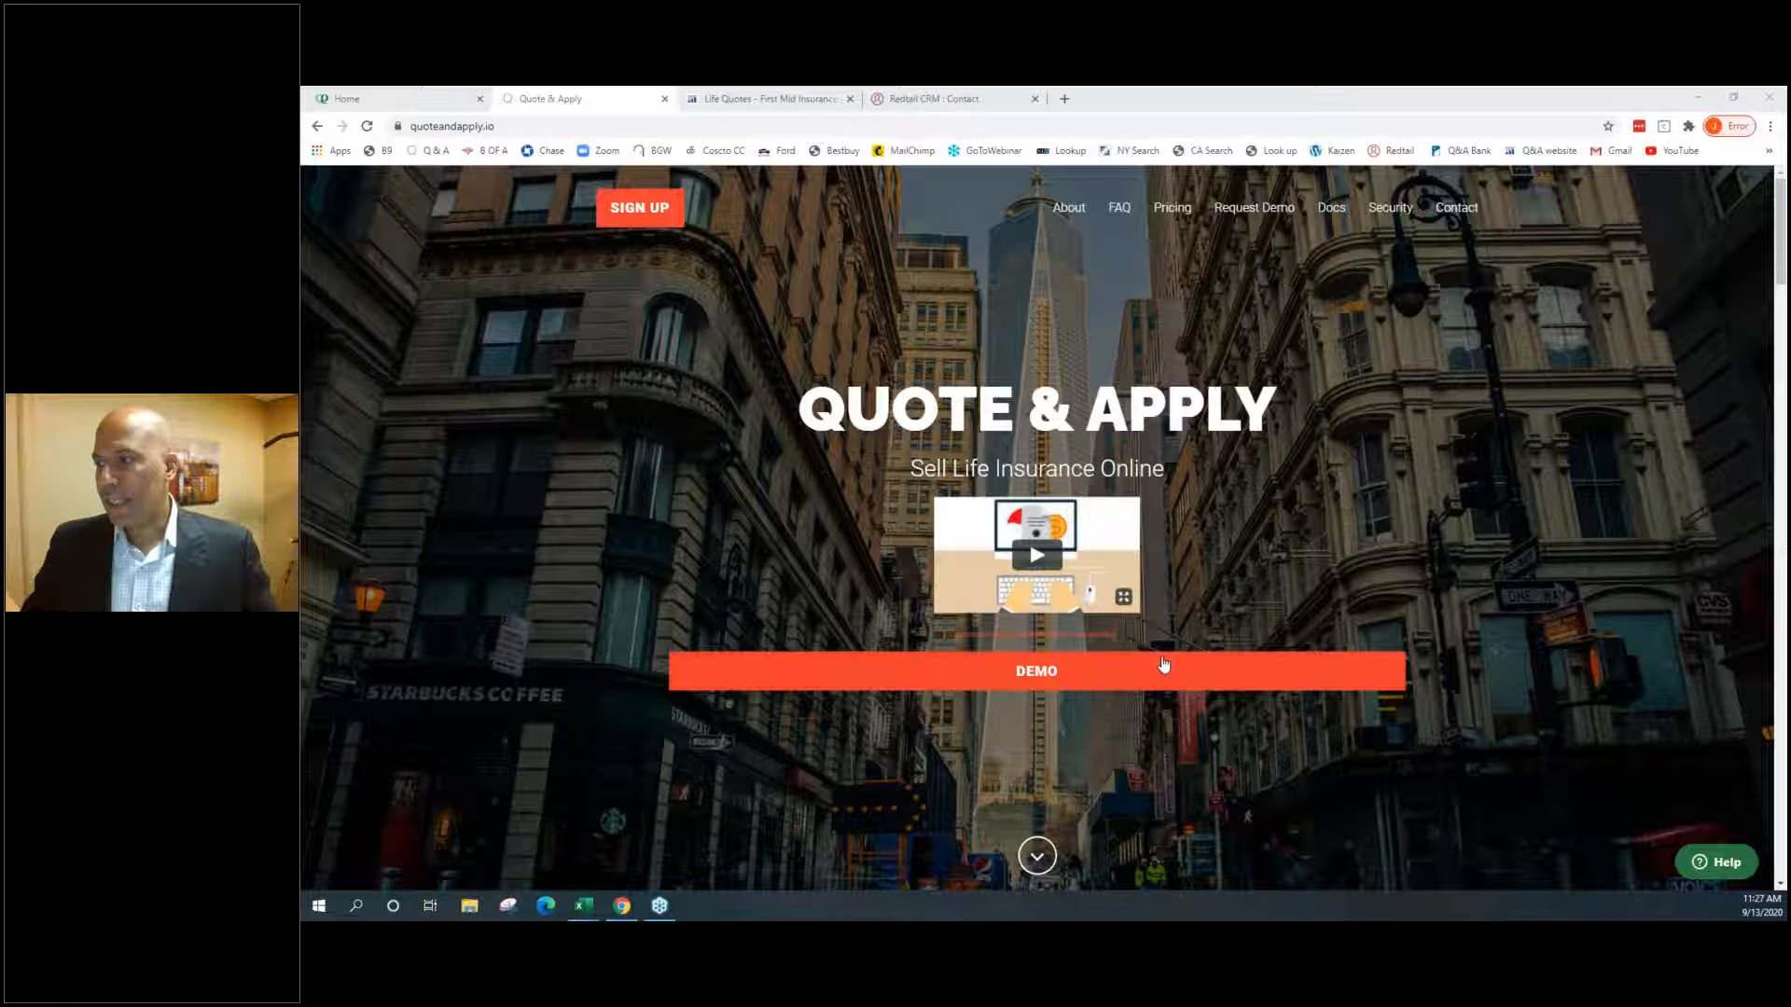
# Start the demo quote and enter the client's first and last name
pyautogui.click(1023, 676)
pyautogui.click(1023, 673)
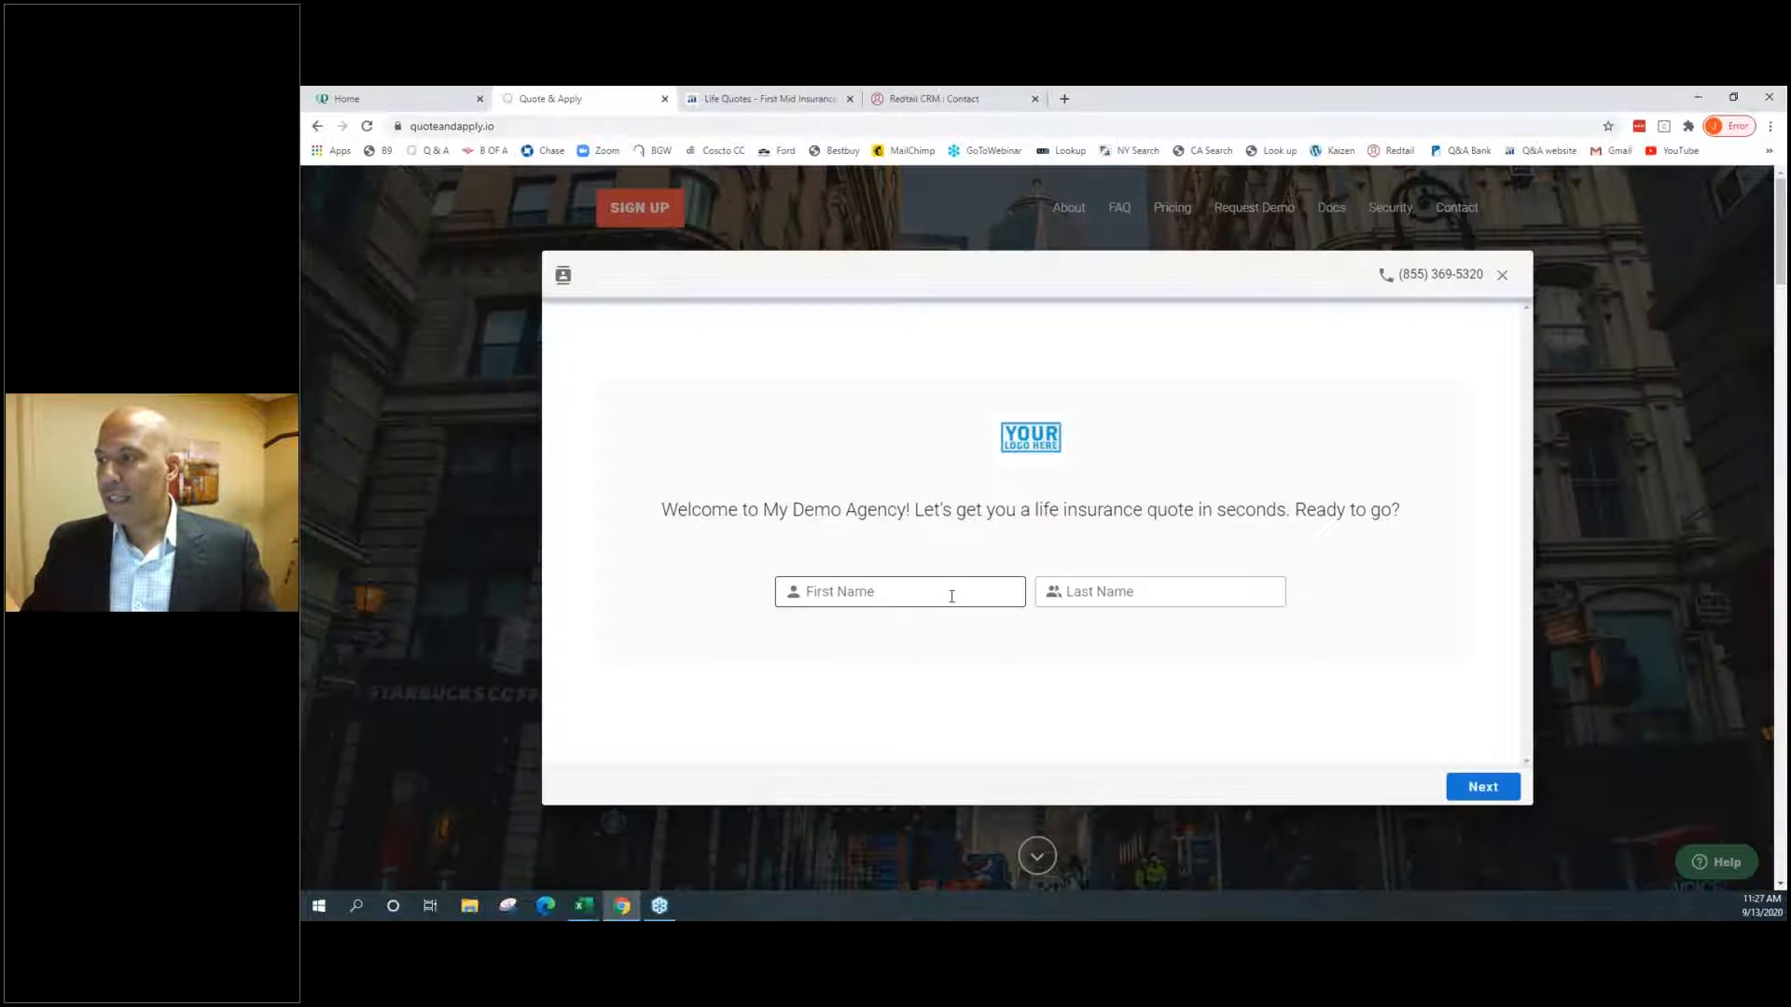
pyautogui.click(951, 597)
pyautogui.write('J')
pyautogui.press('Tab')
pyautogui.write('er')
pyautogui.press('Return')
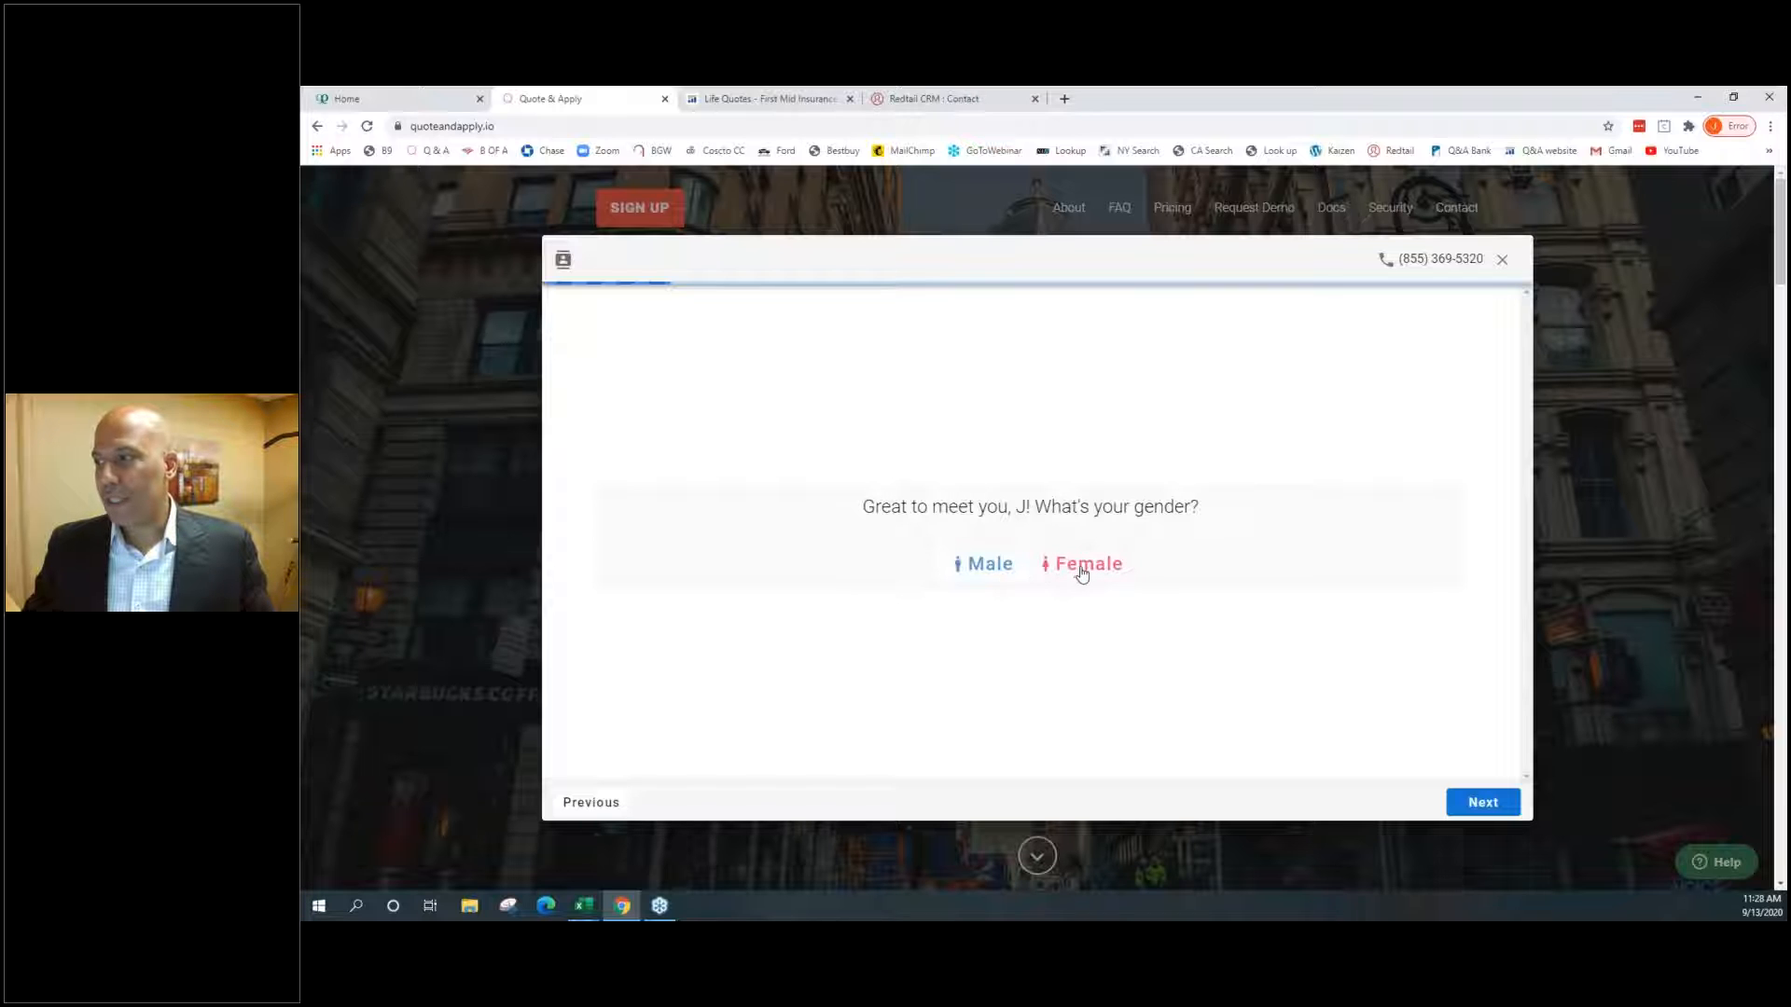
# Answer male, rate health, mark current cigarette smoker, and skip the weight question
pyautogui.click(980, 564)
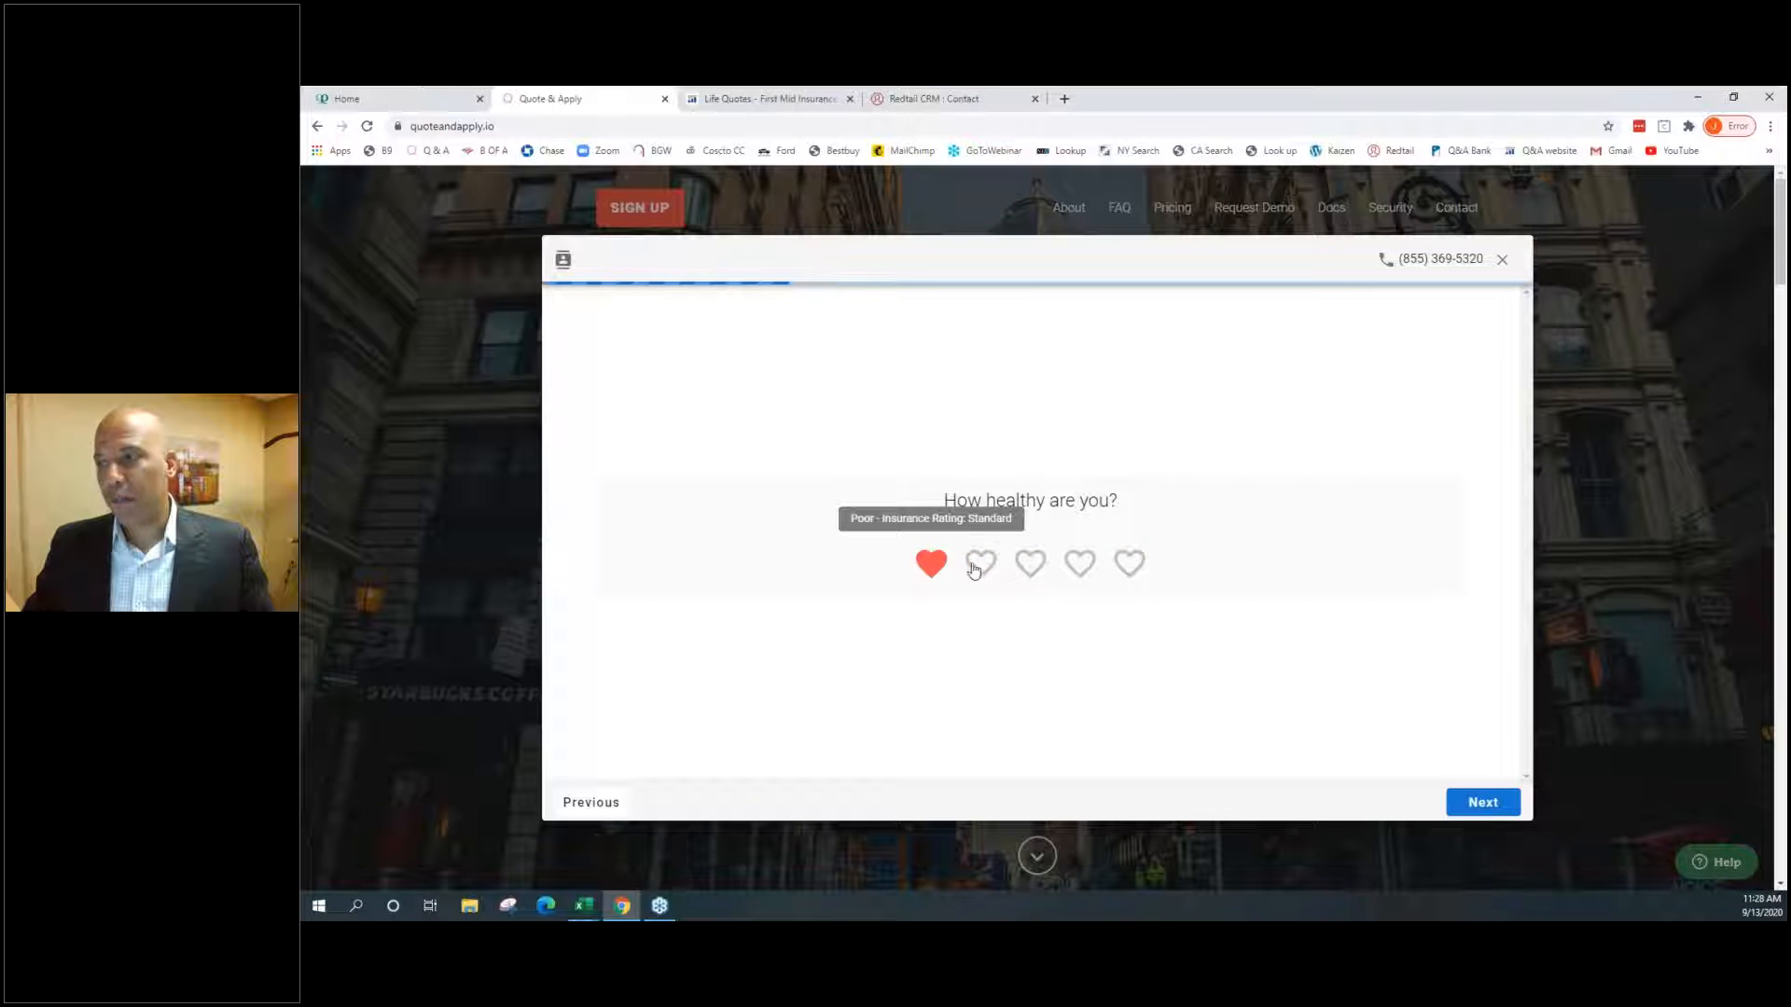
pyautogui.click(1079, 562)
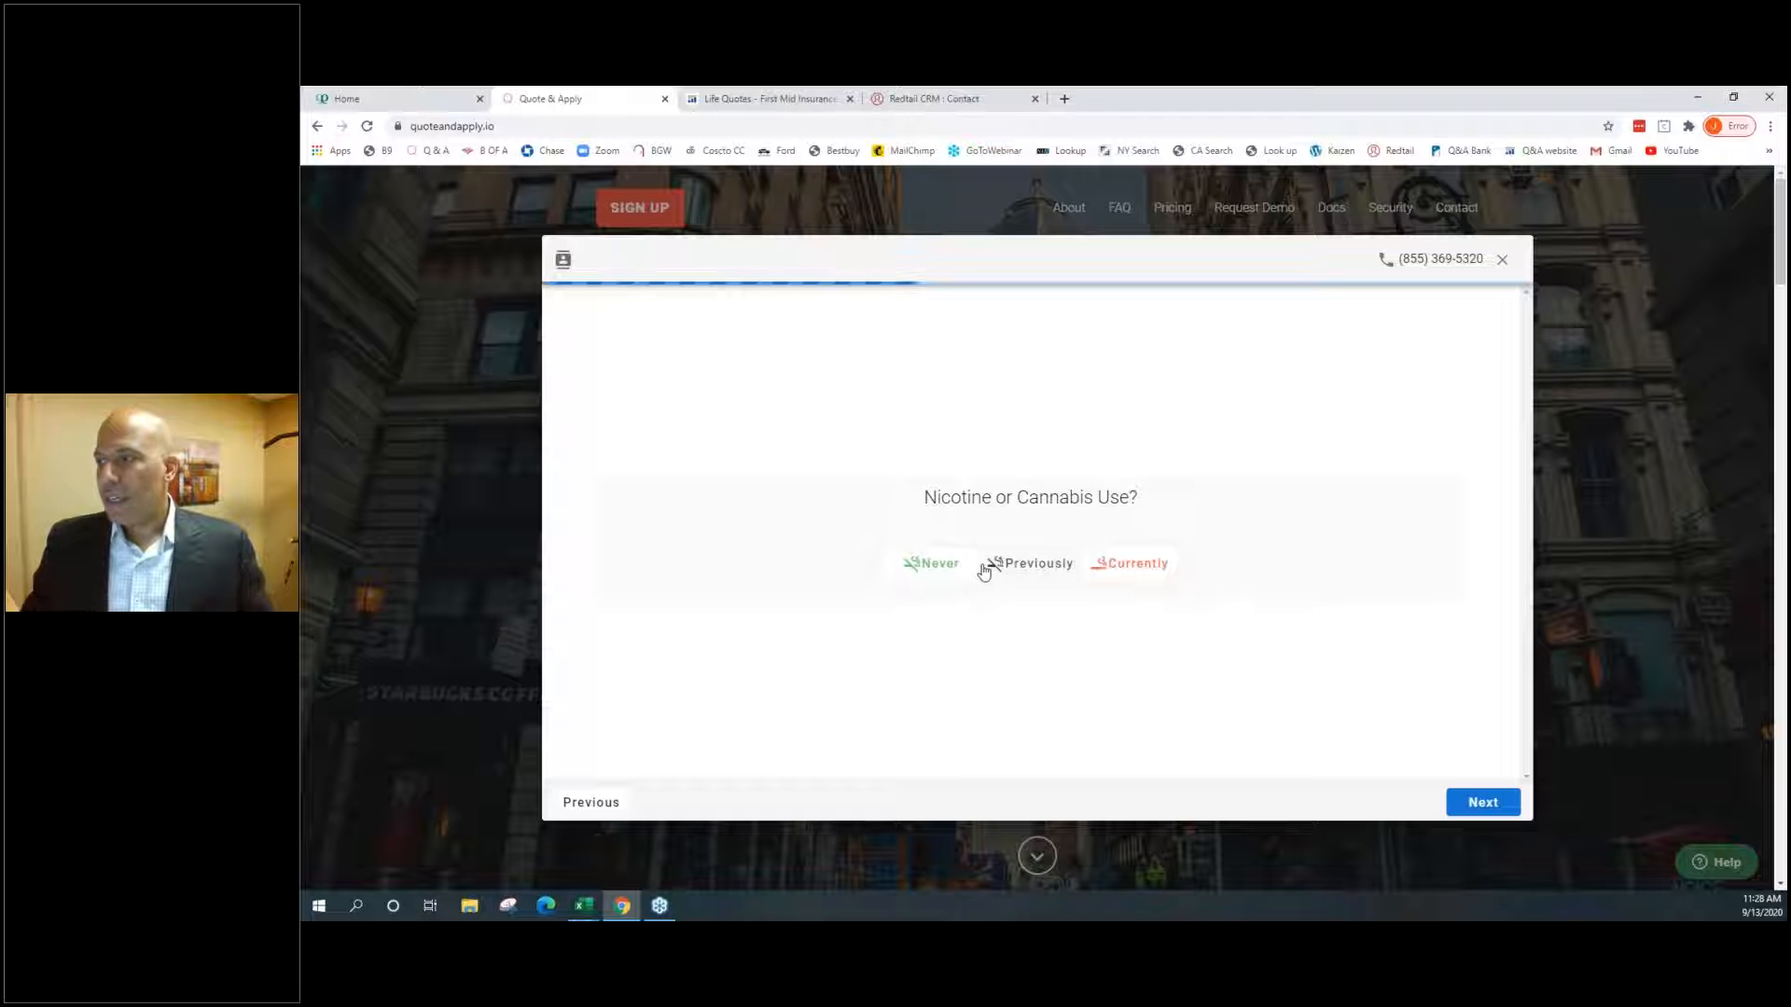
pyautogui.click(1129, 563)
pyautogui.click(882, 597)
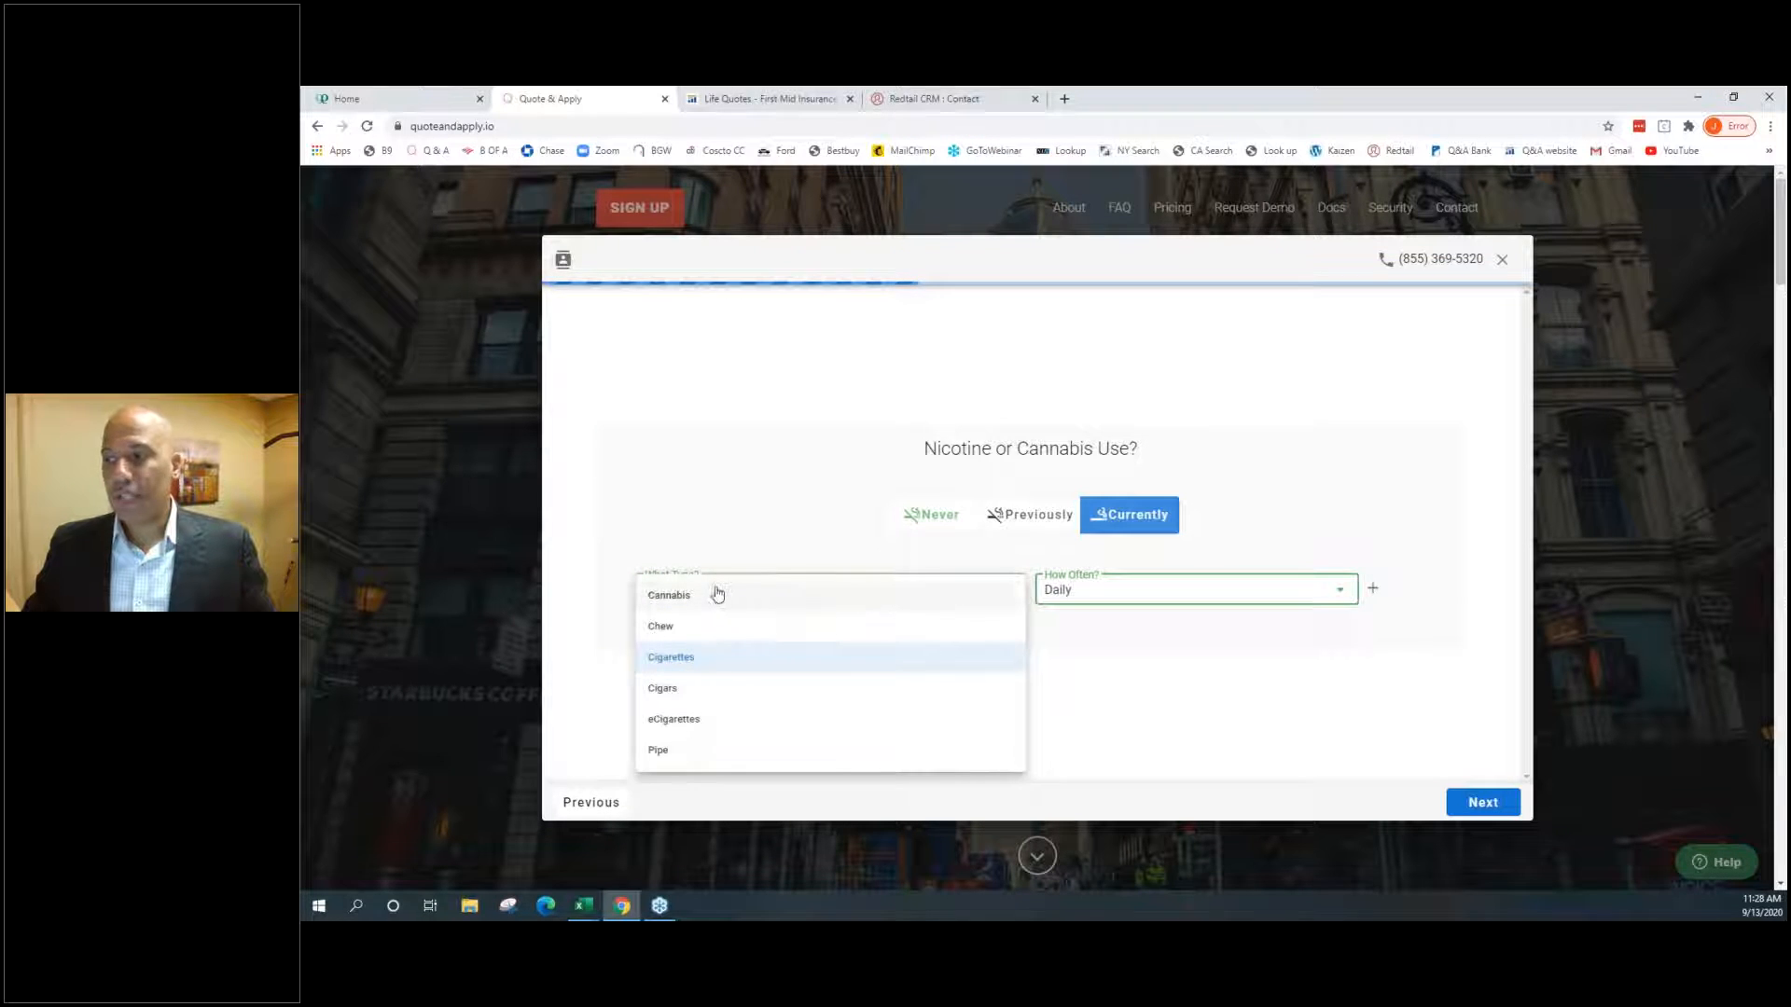
pyautogui.click(1140, 598)
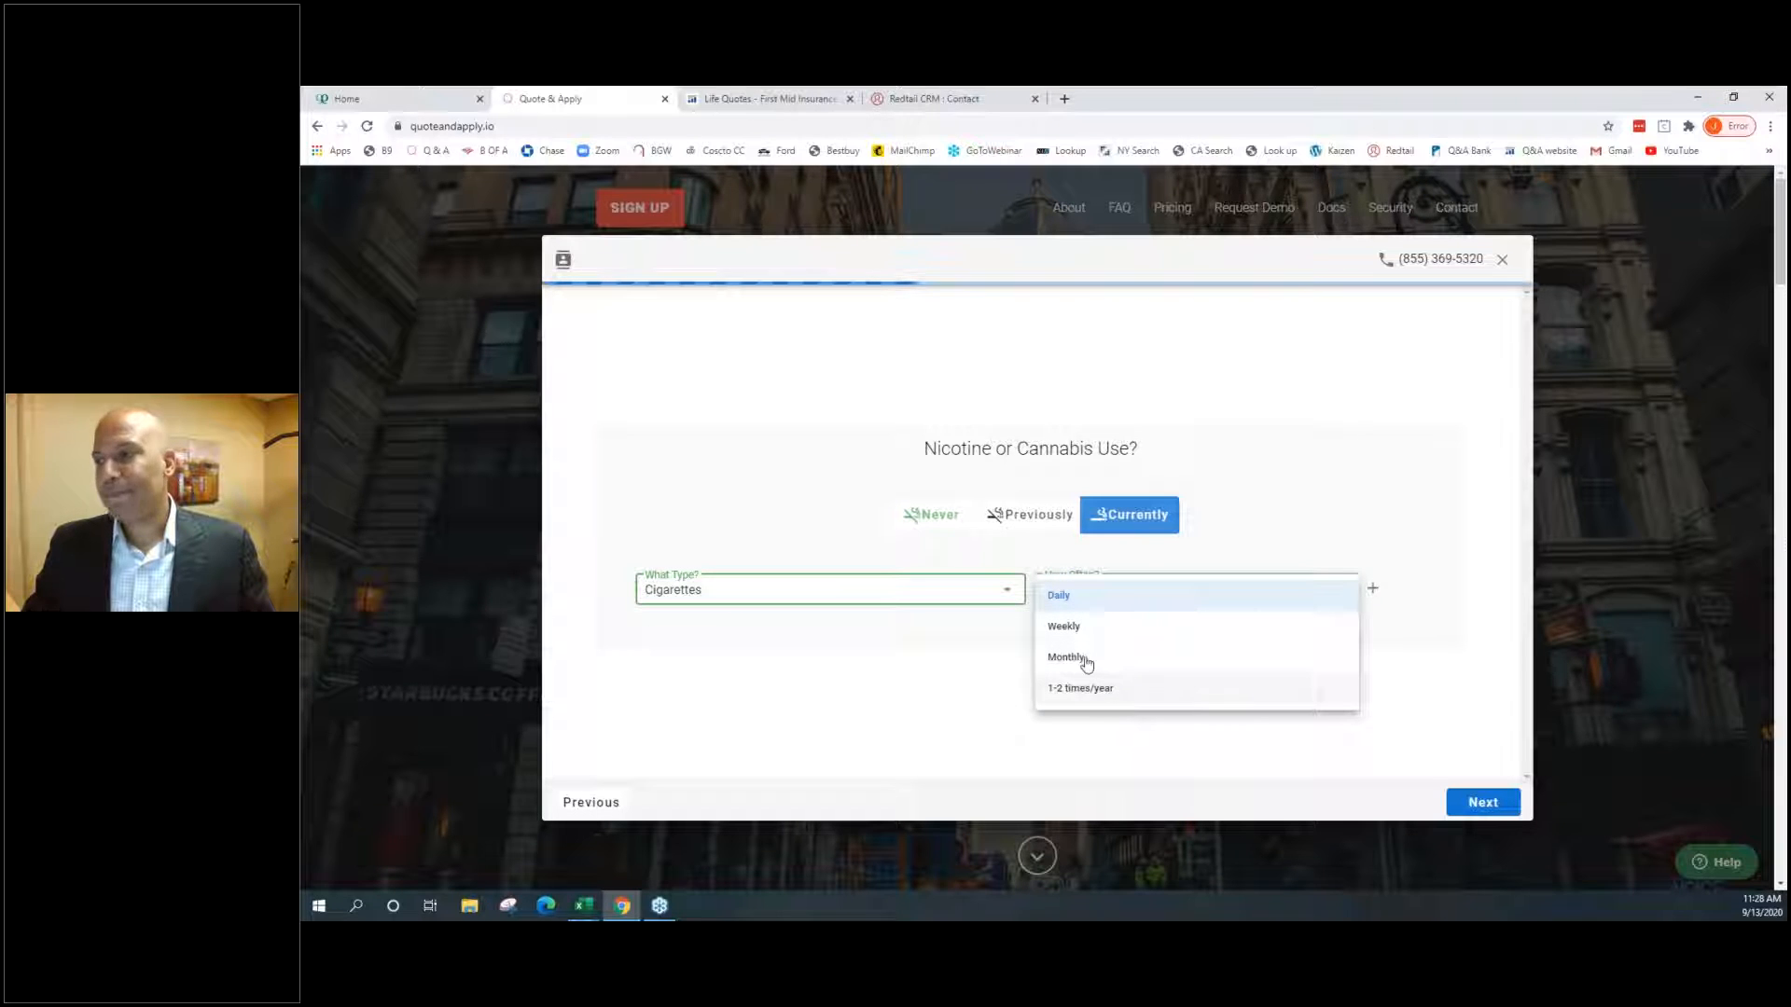
pyautogui.click(931, 517)
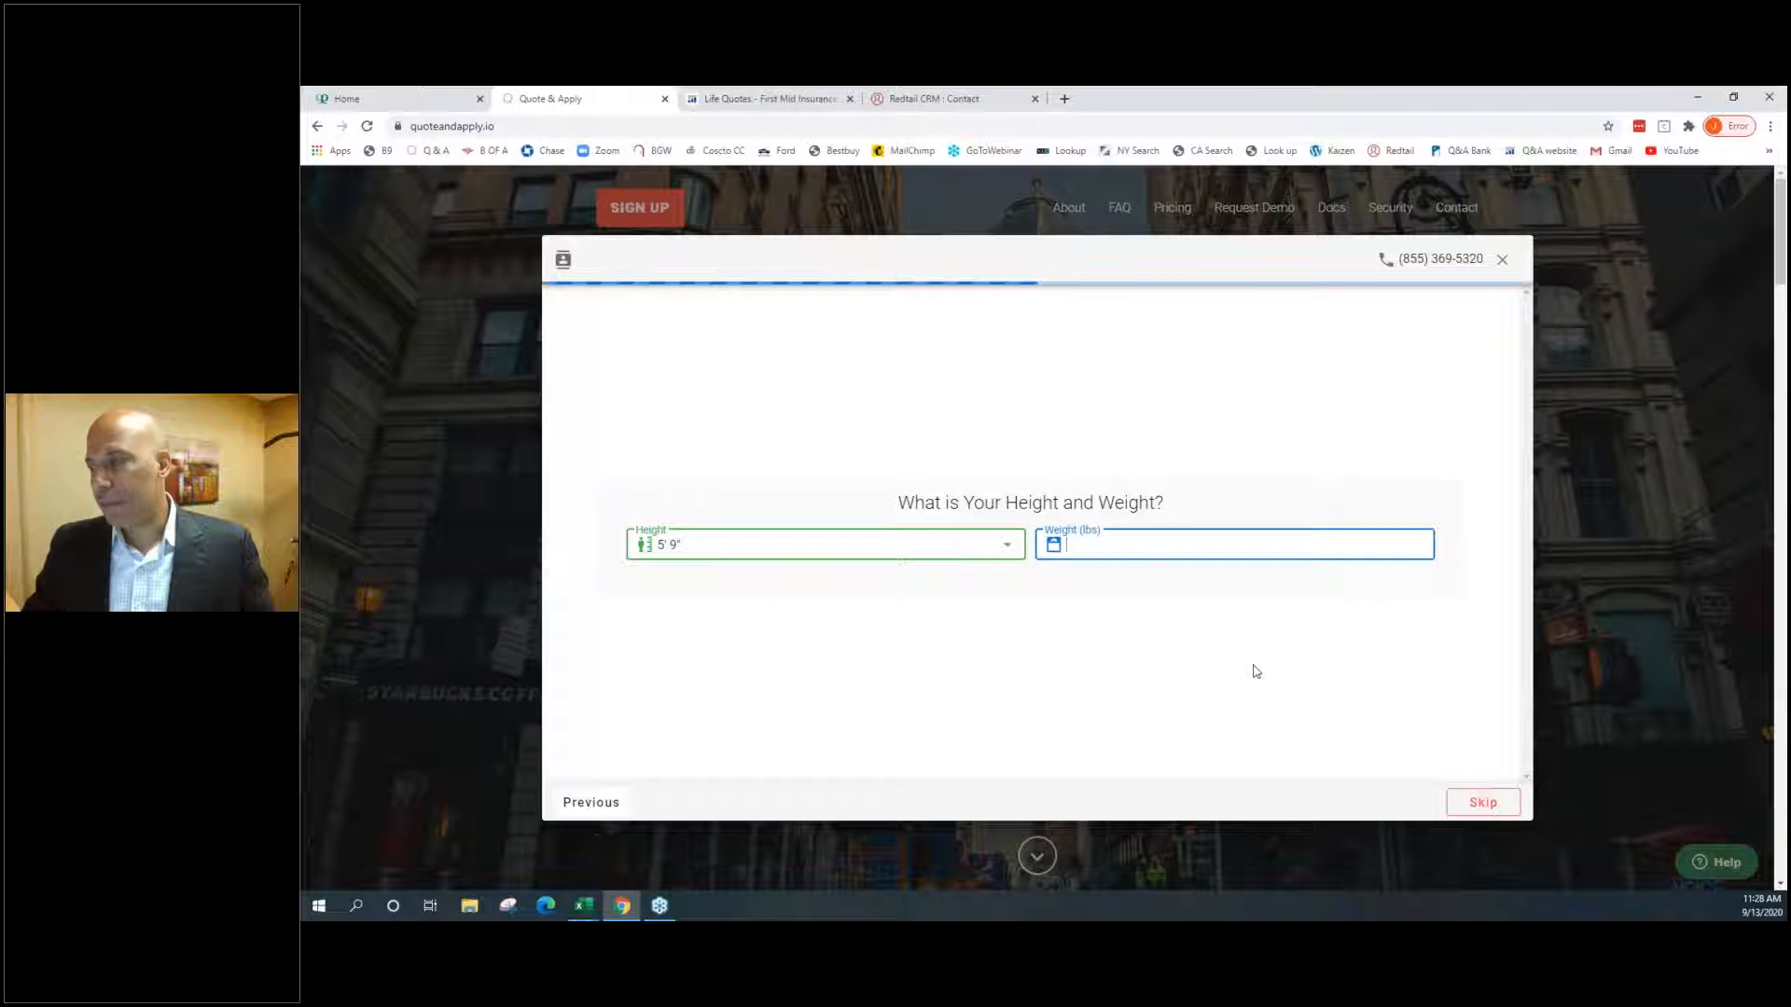
pyautogui.click(1483, 802)
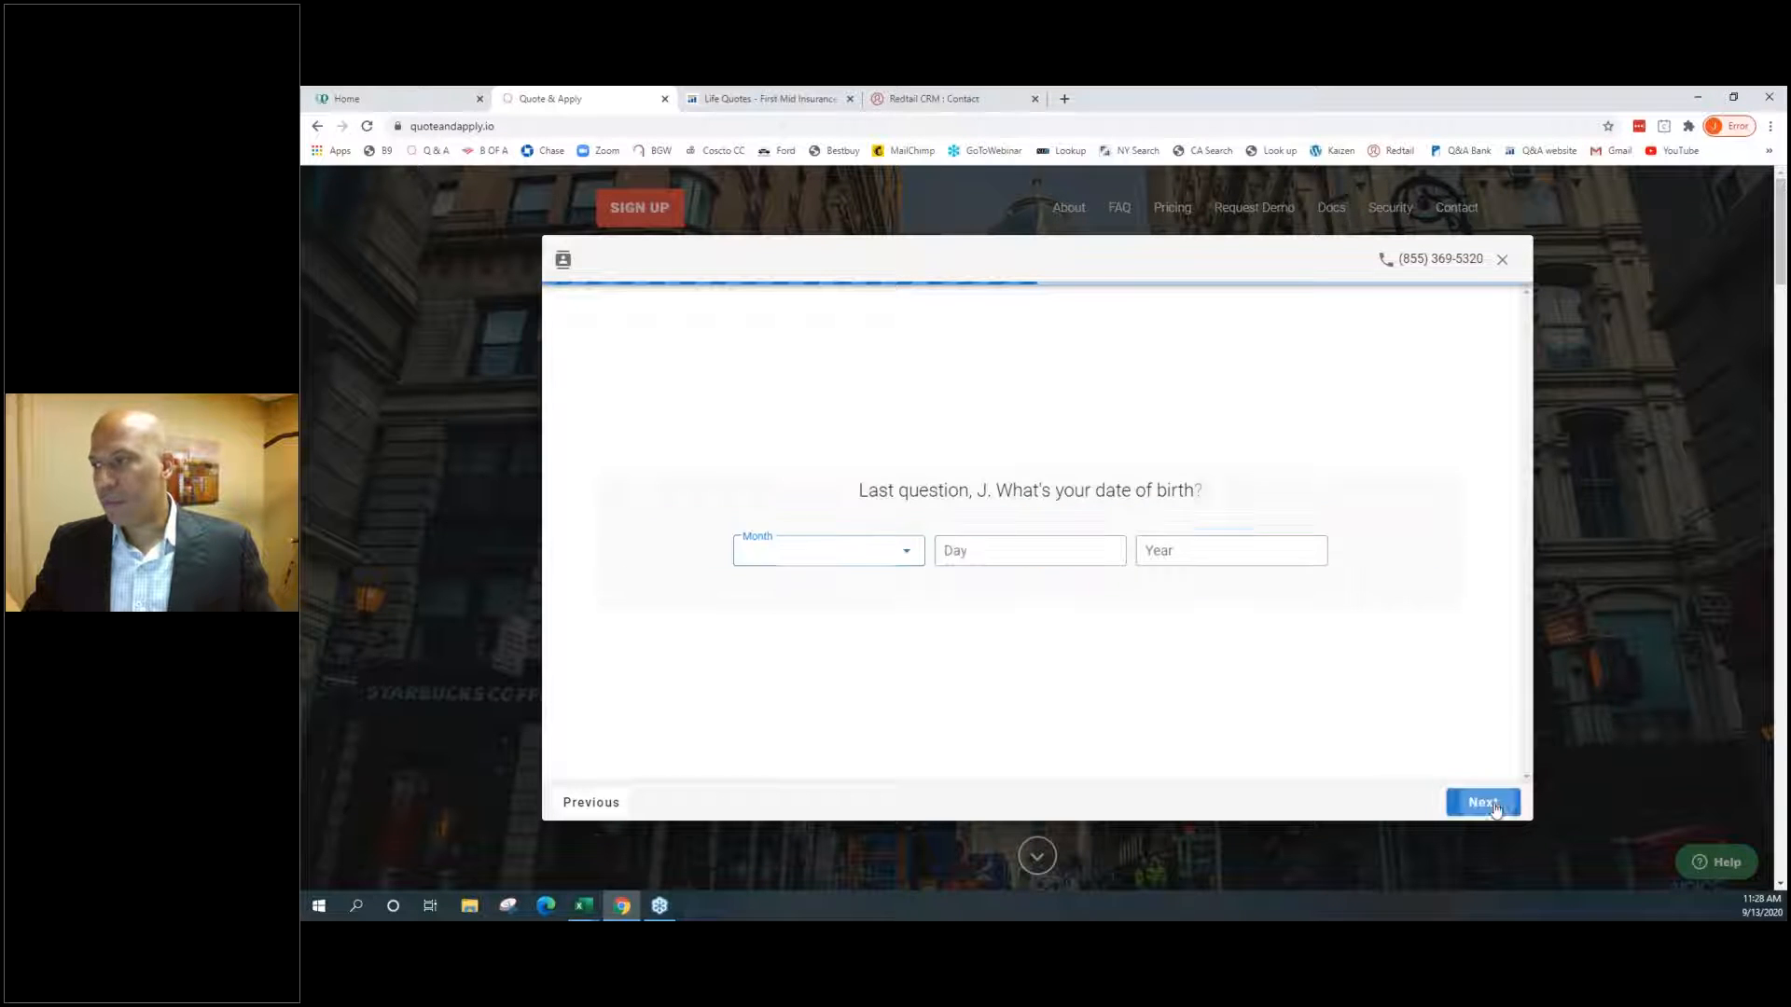
# Enter birth date February 01, 1978 and submit it to see term rates
pyautogui.click(872, 556)
pyautogui.click(804, 589)
pyautogui.click(989, 548)
pyautogui.write('011')
pyautogui.press('BackSpace')
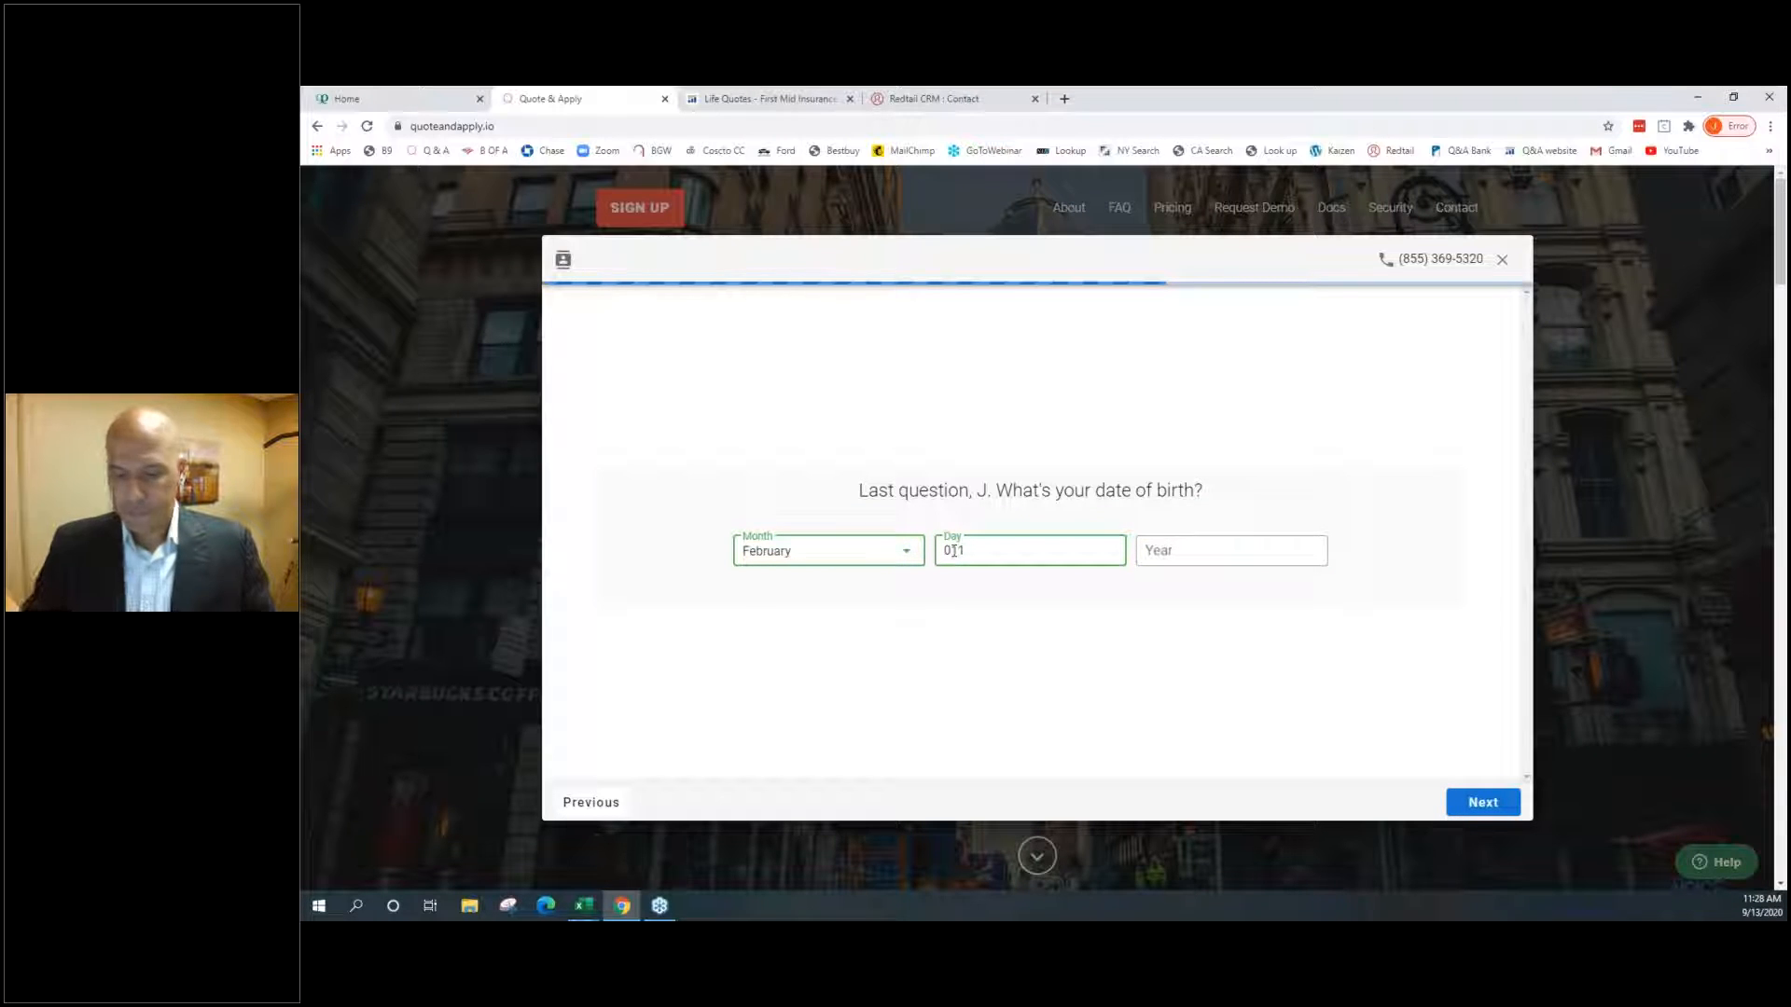
pyautogui.press('Tab')
pyautogui.write('16')
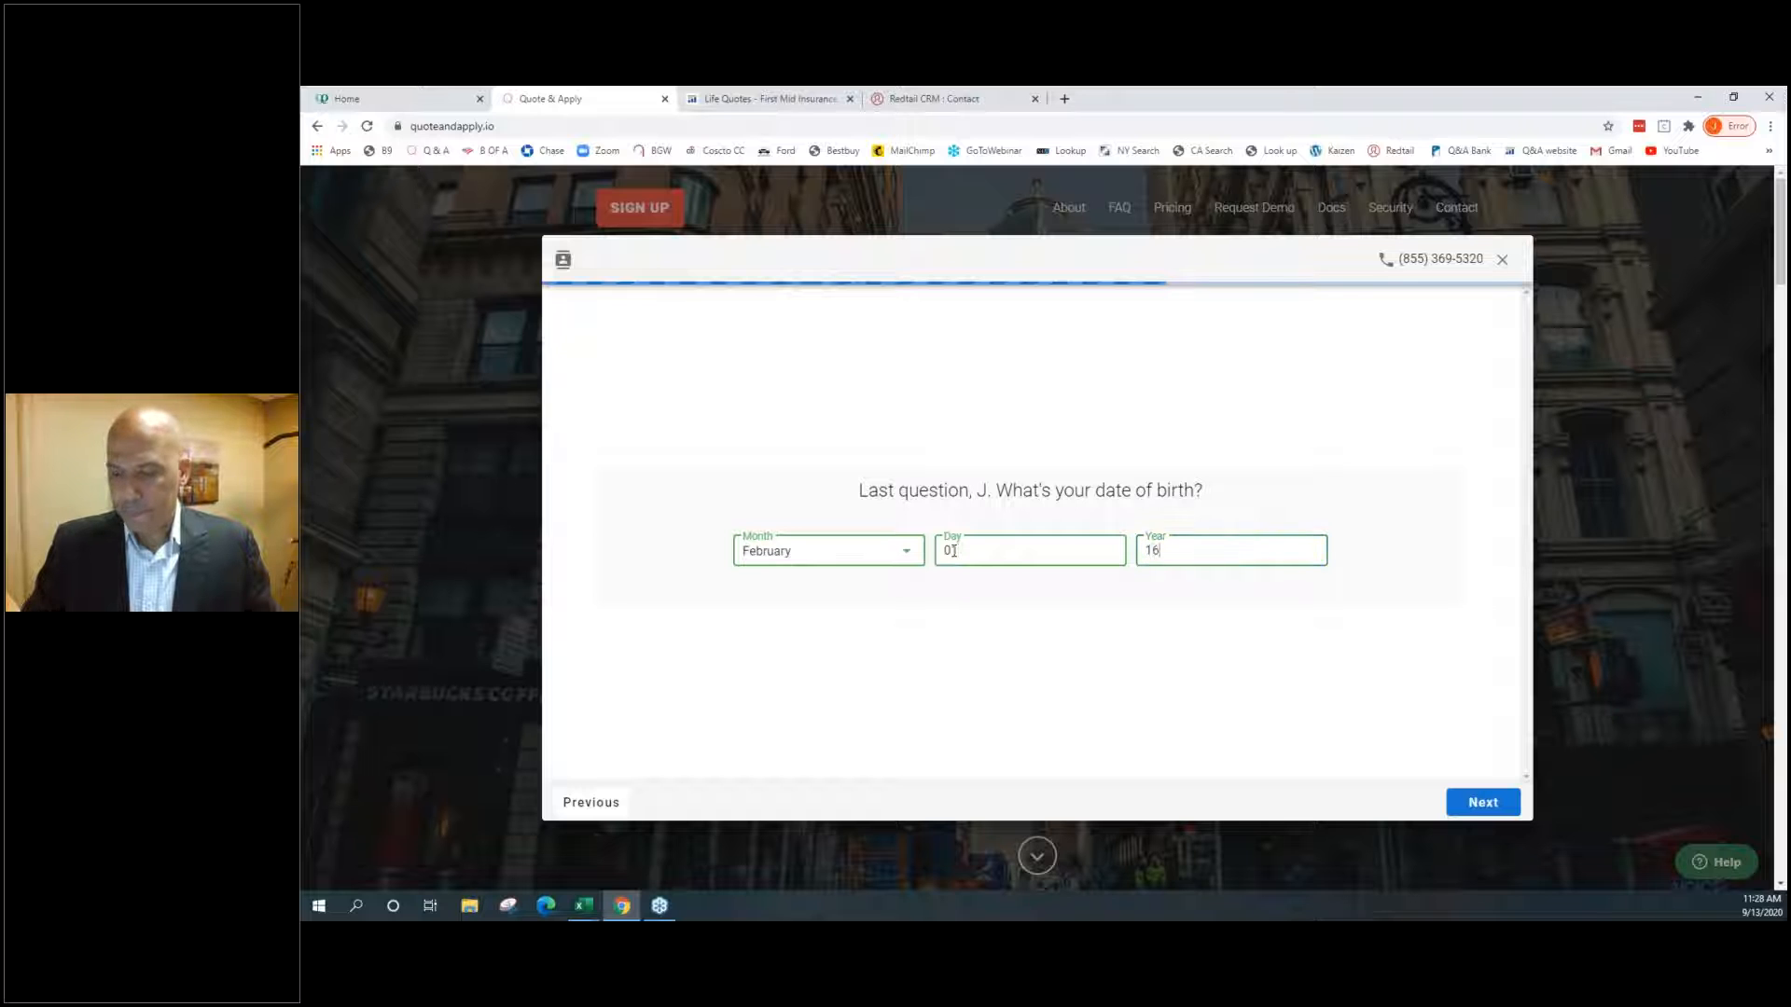
pyautogui.press('BackSpace')
pyautogui.write('978')
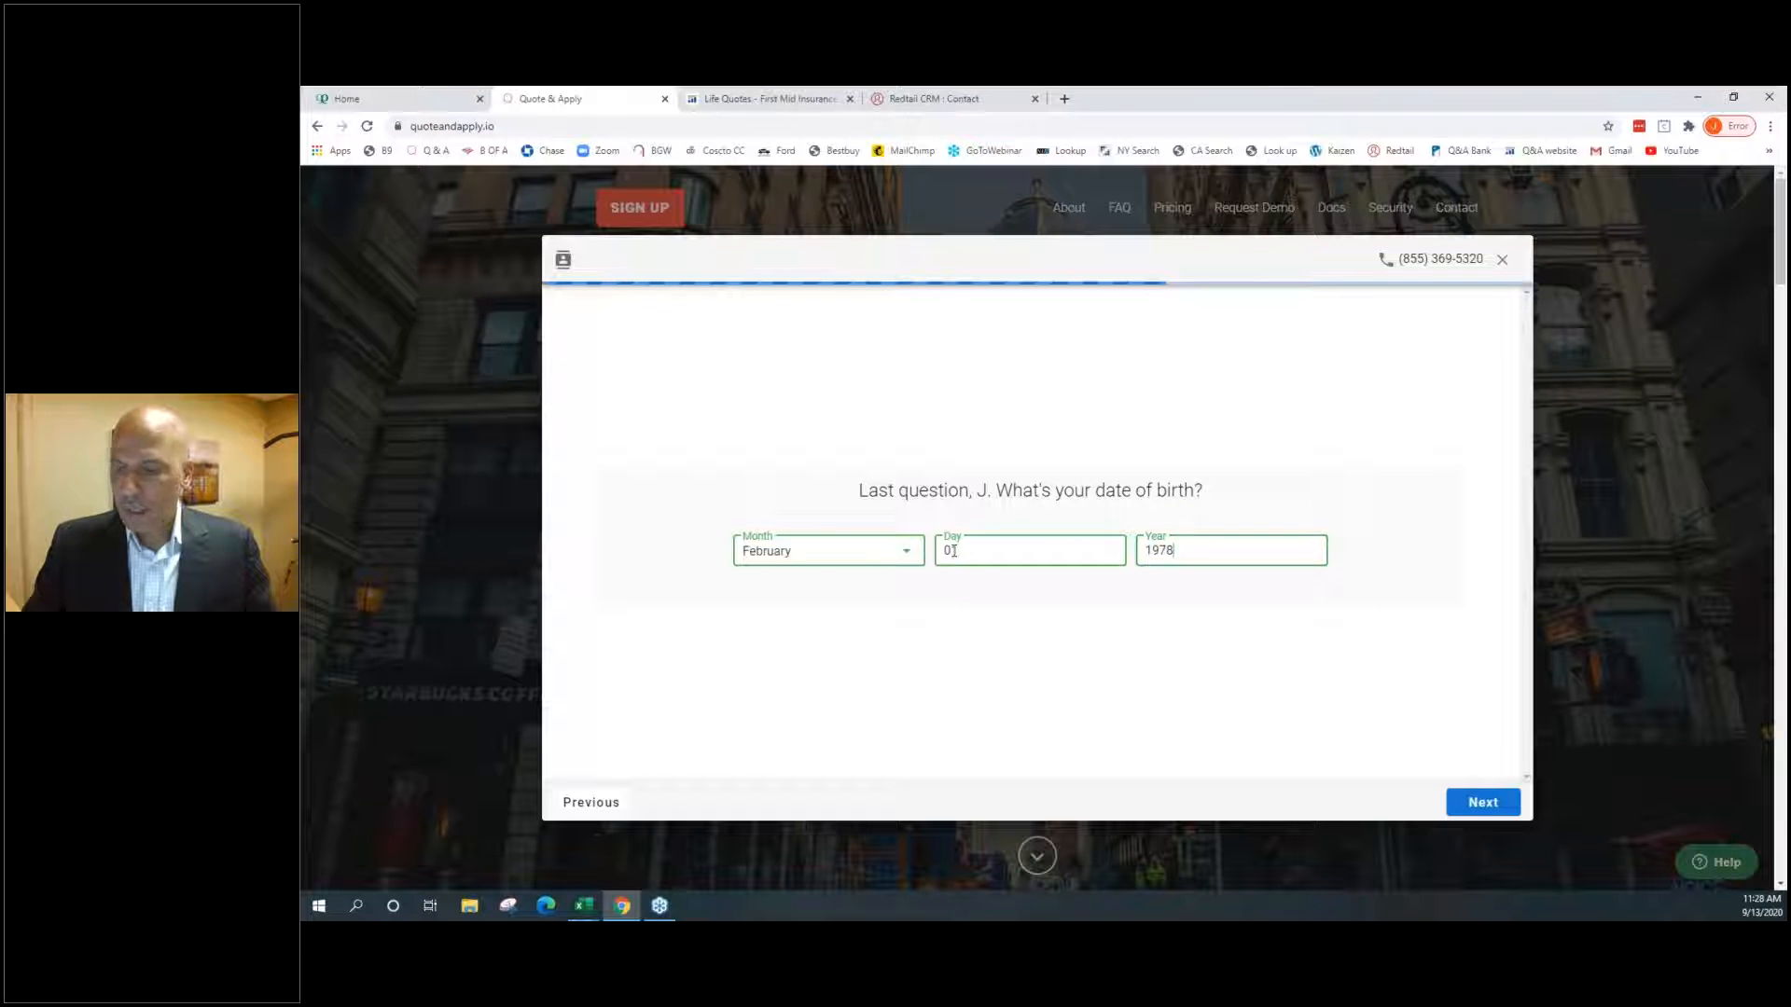
pyautogui.click(1497, 807)
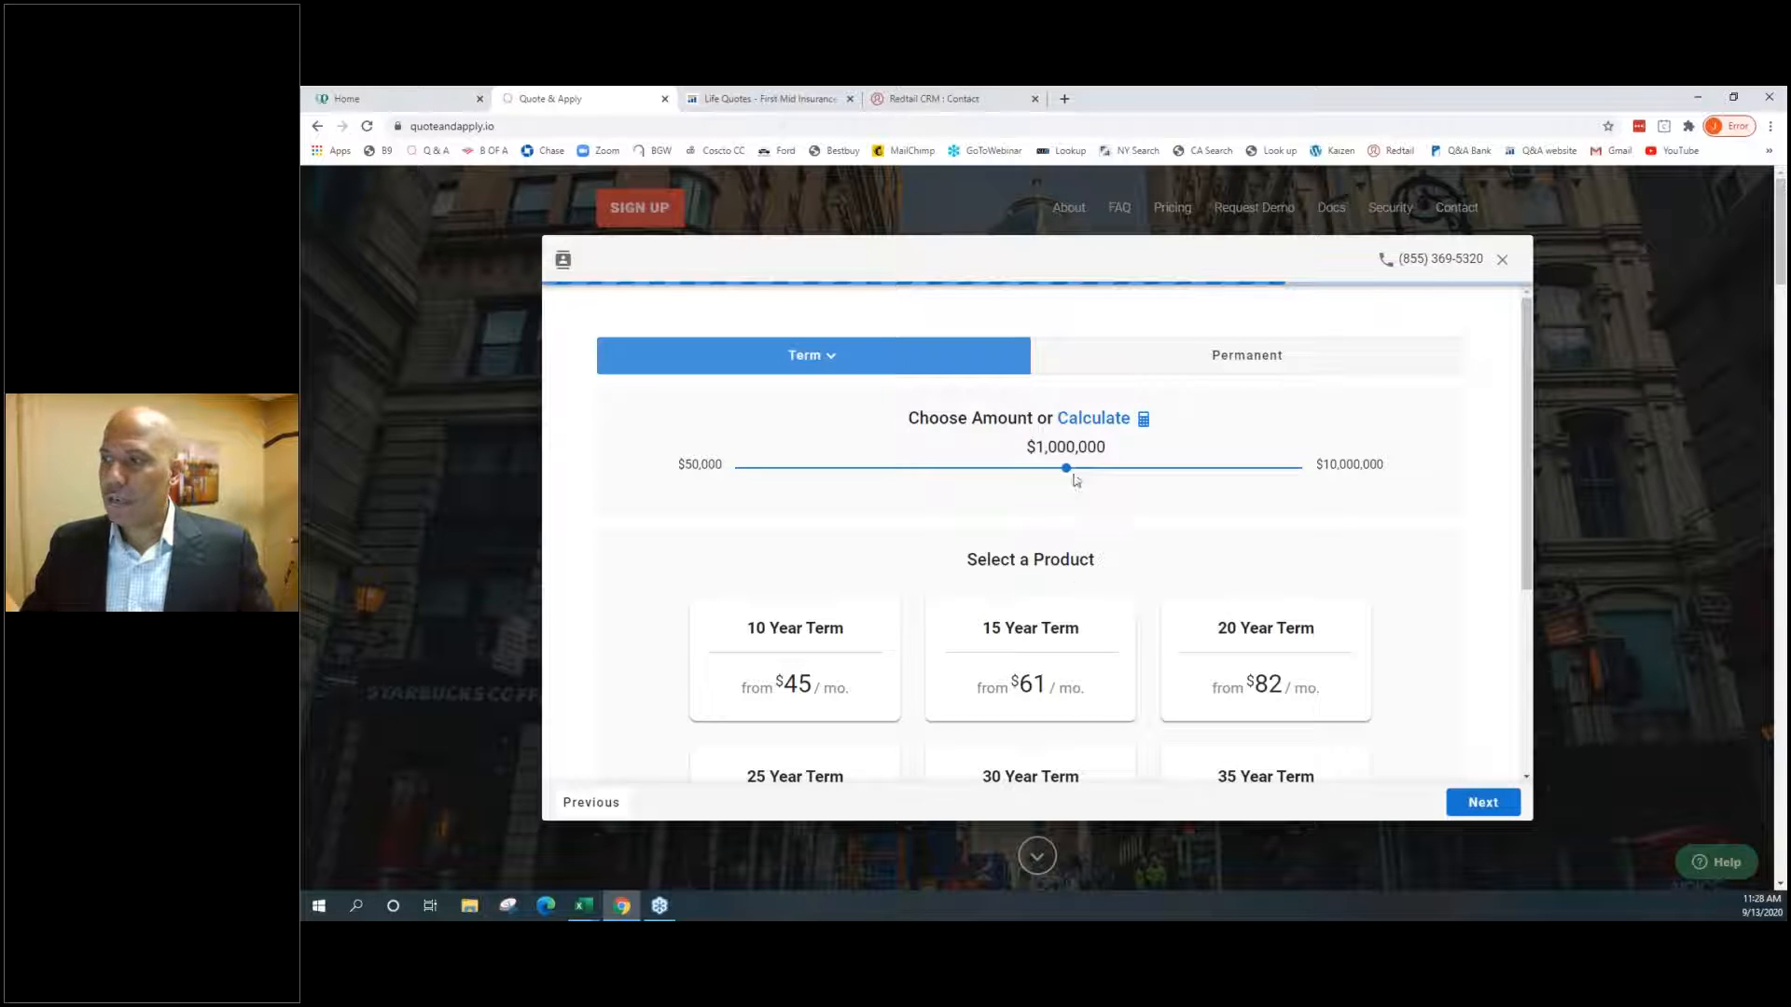
# Review the term cards at $2,000,000 coverage, then set the slider back to $1,000,000
pyautogui.scroll(-2, 1194, 671)
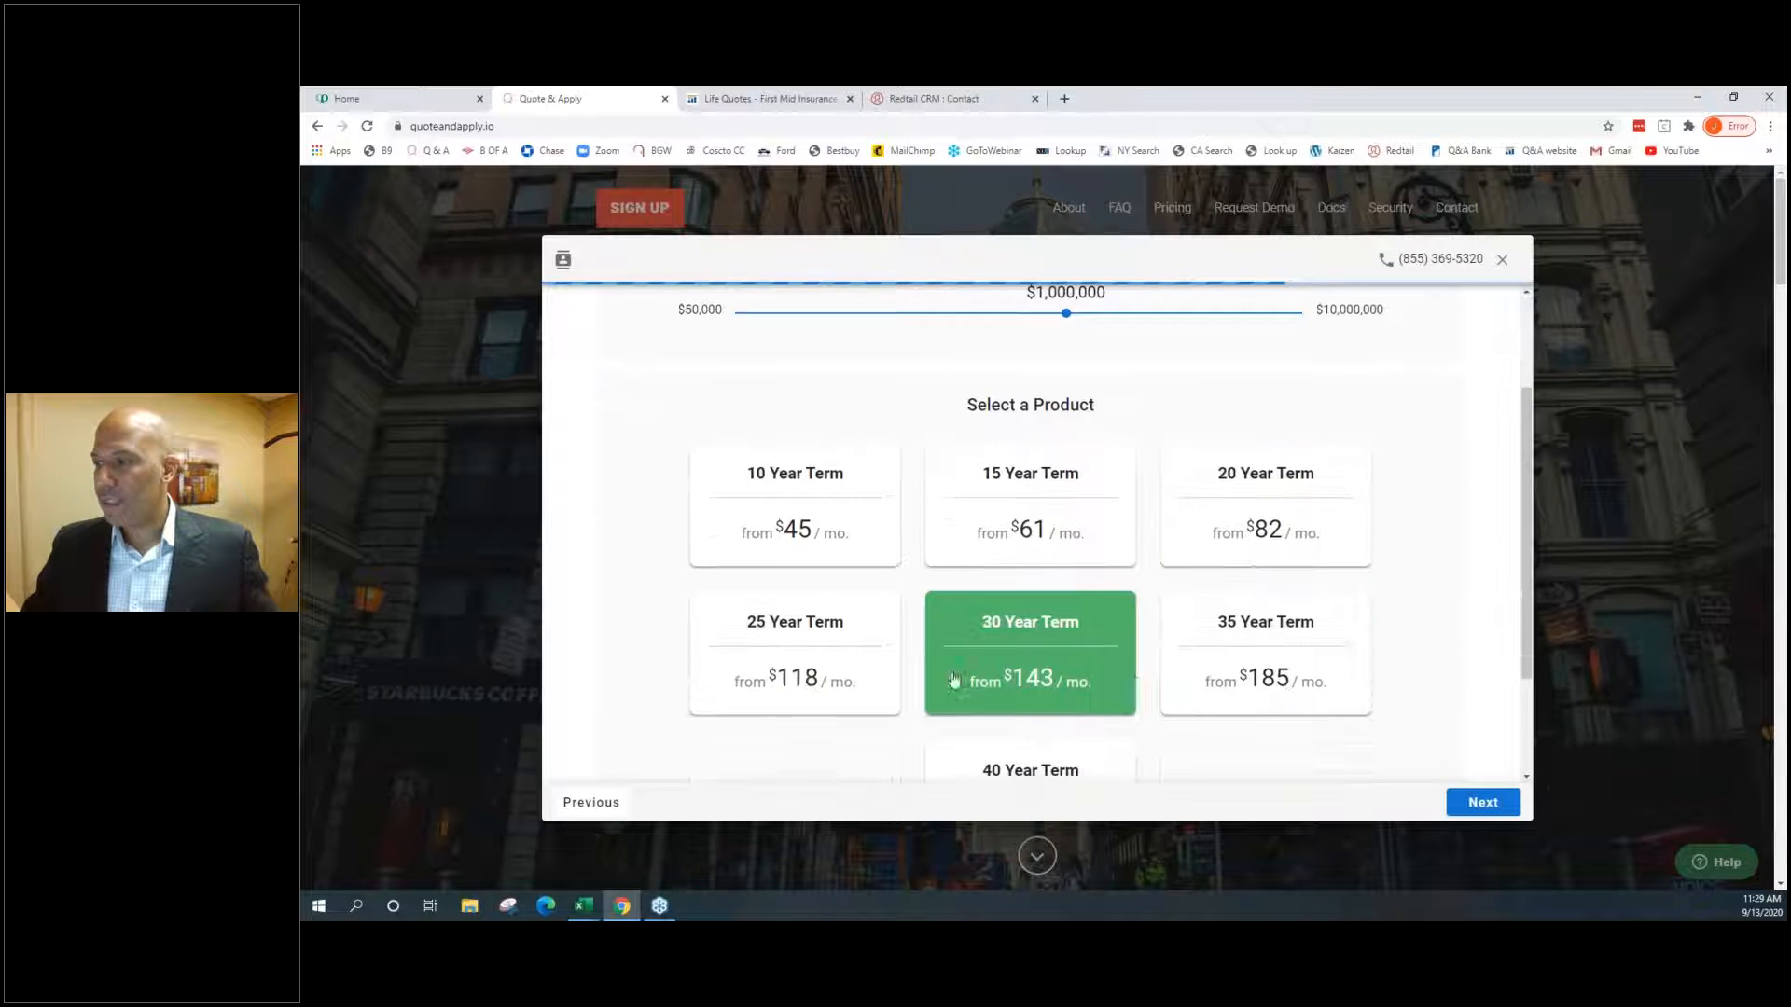
pyautogui.scroll(-1, 1166, 675)
pyautogui.scroll(3, 1166, 676)
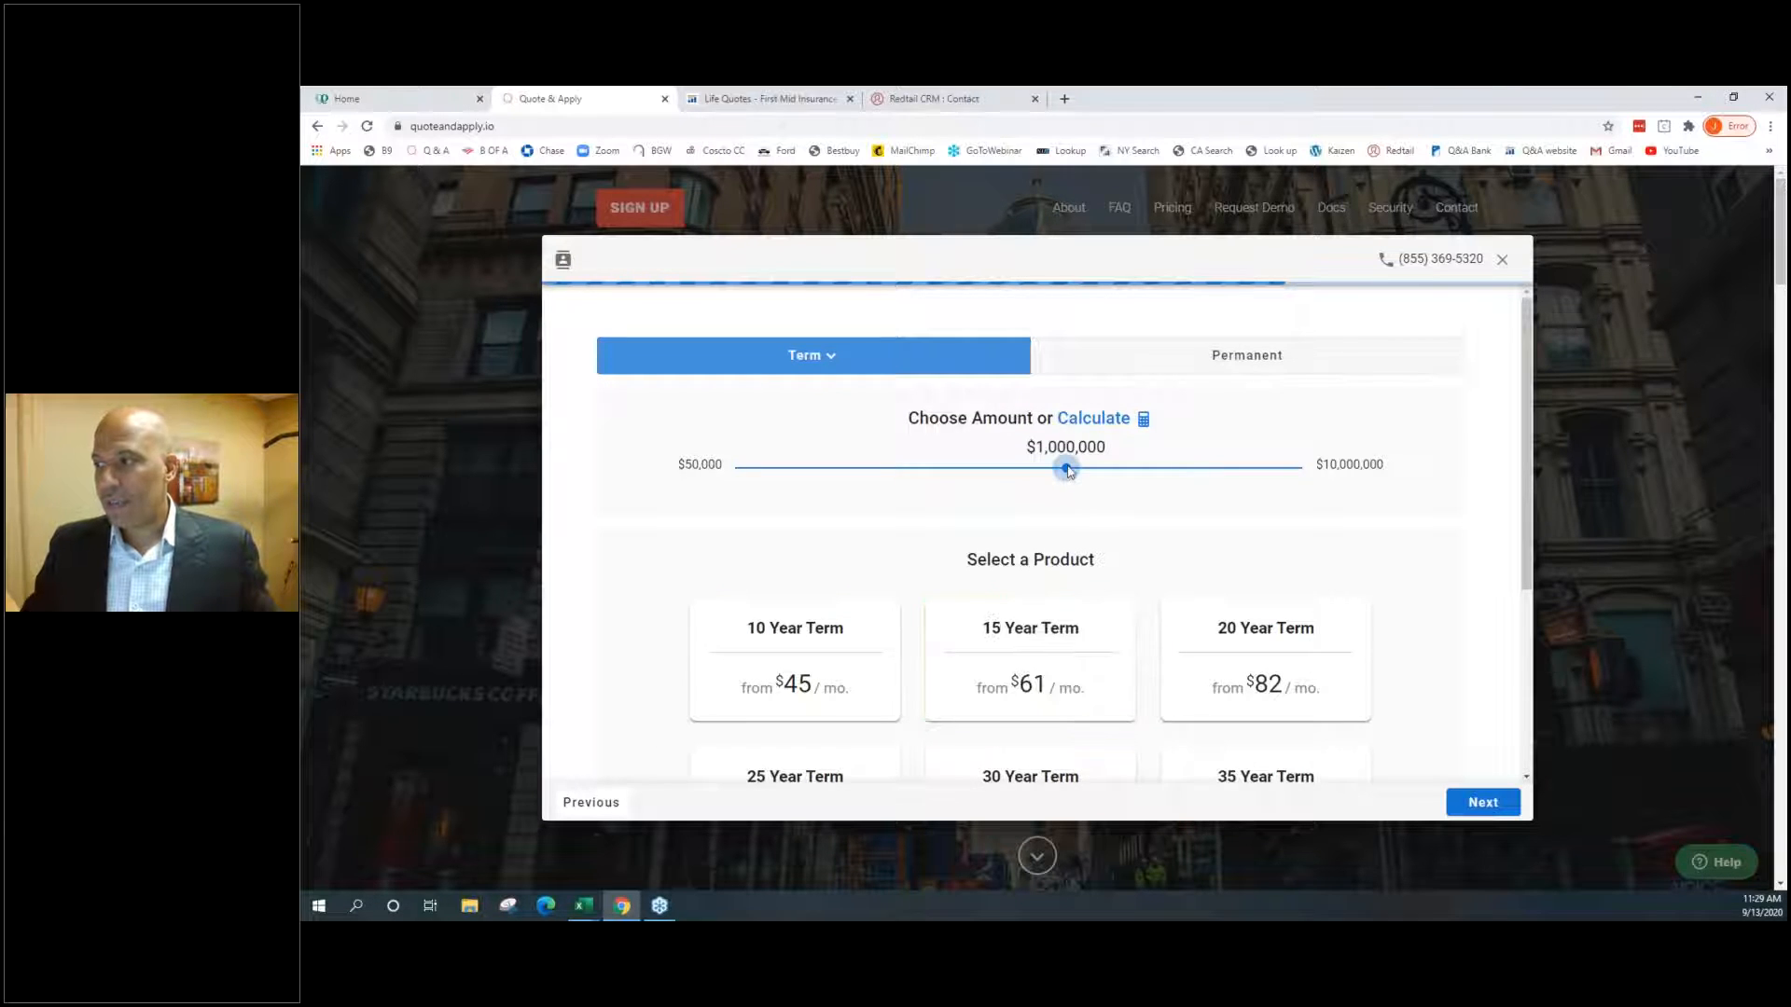
pyautogui.moveTo(1069, 470); pyautogui.dragTo(1133, 471)
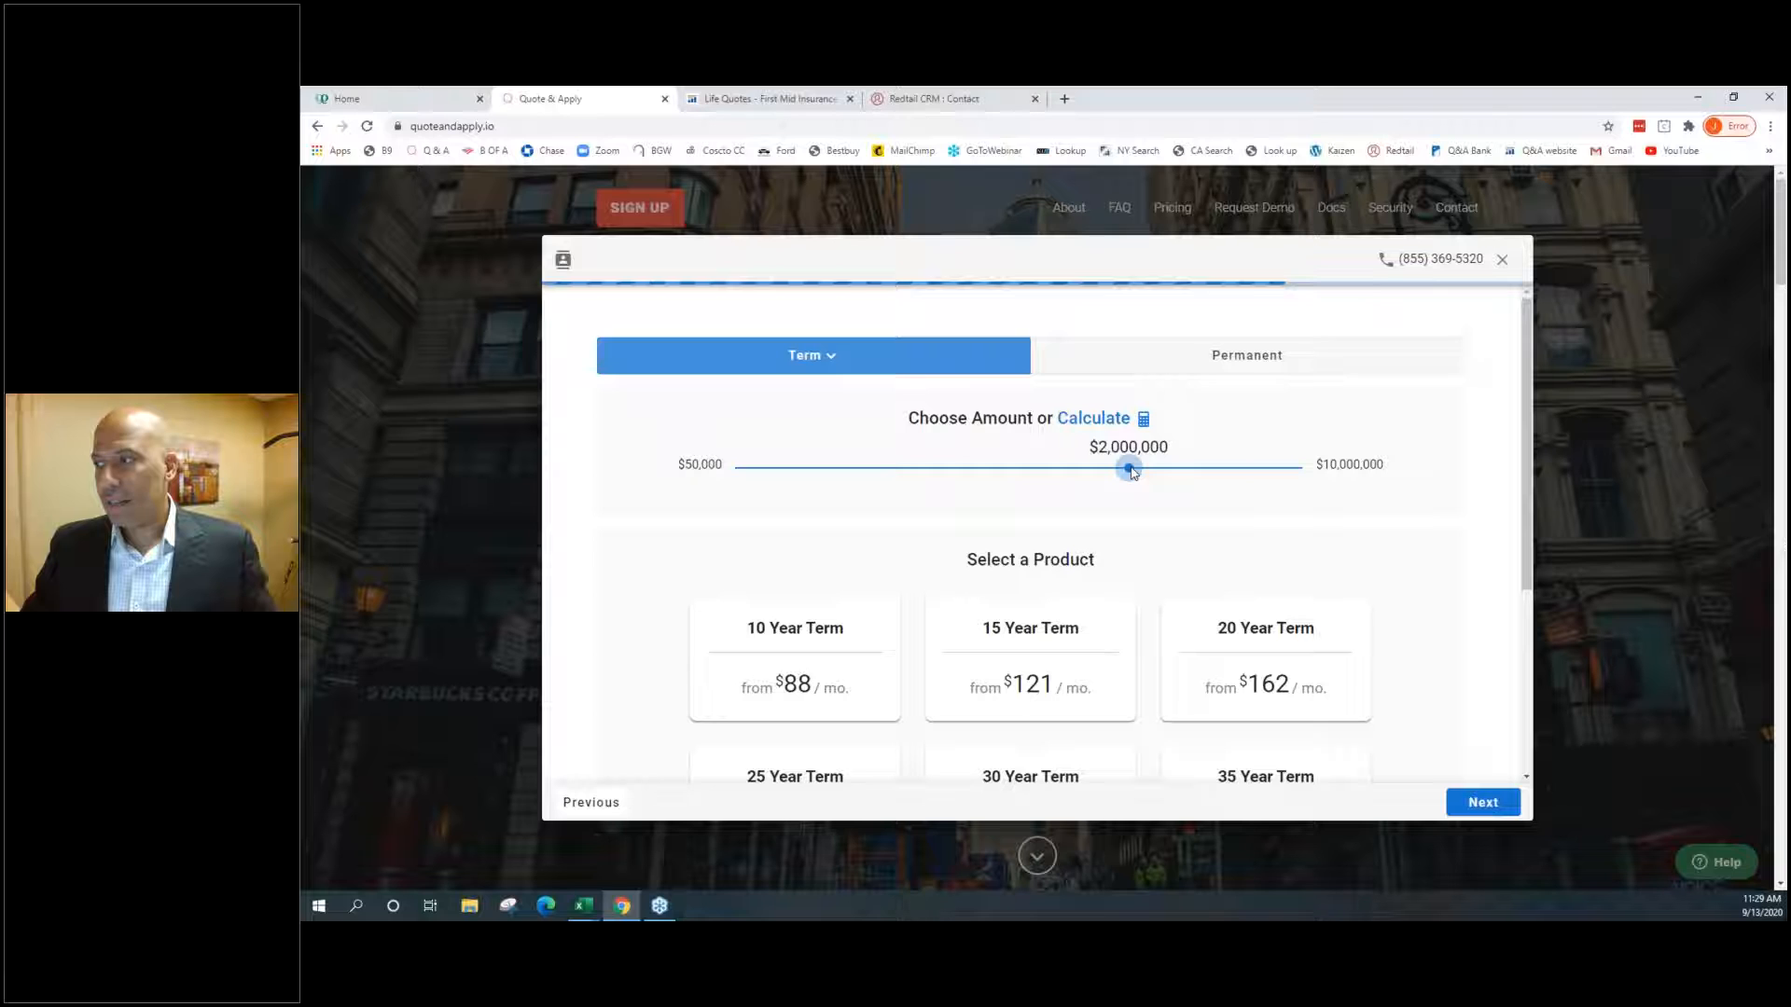
pyautogui.moveTo(1132, 471); pyautogui.dragTo(1064, 476)
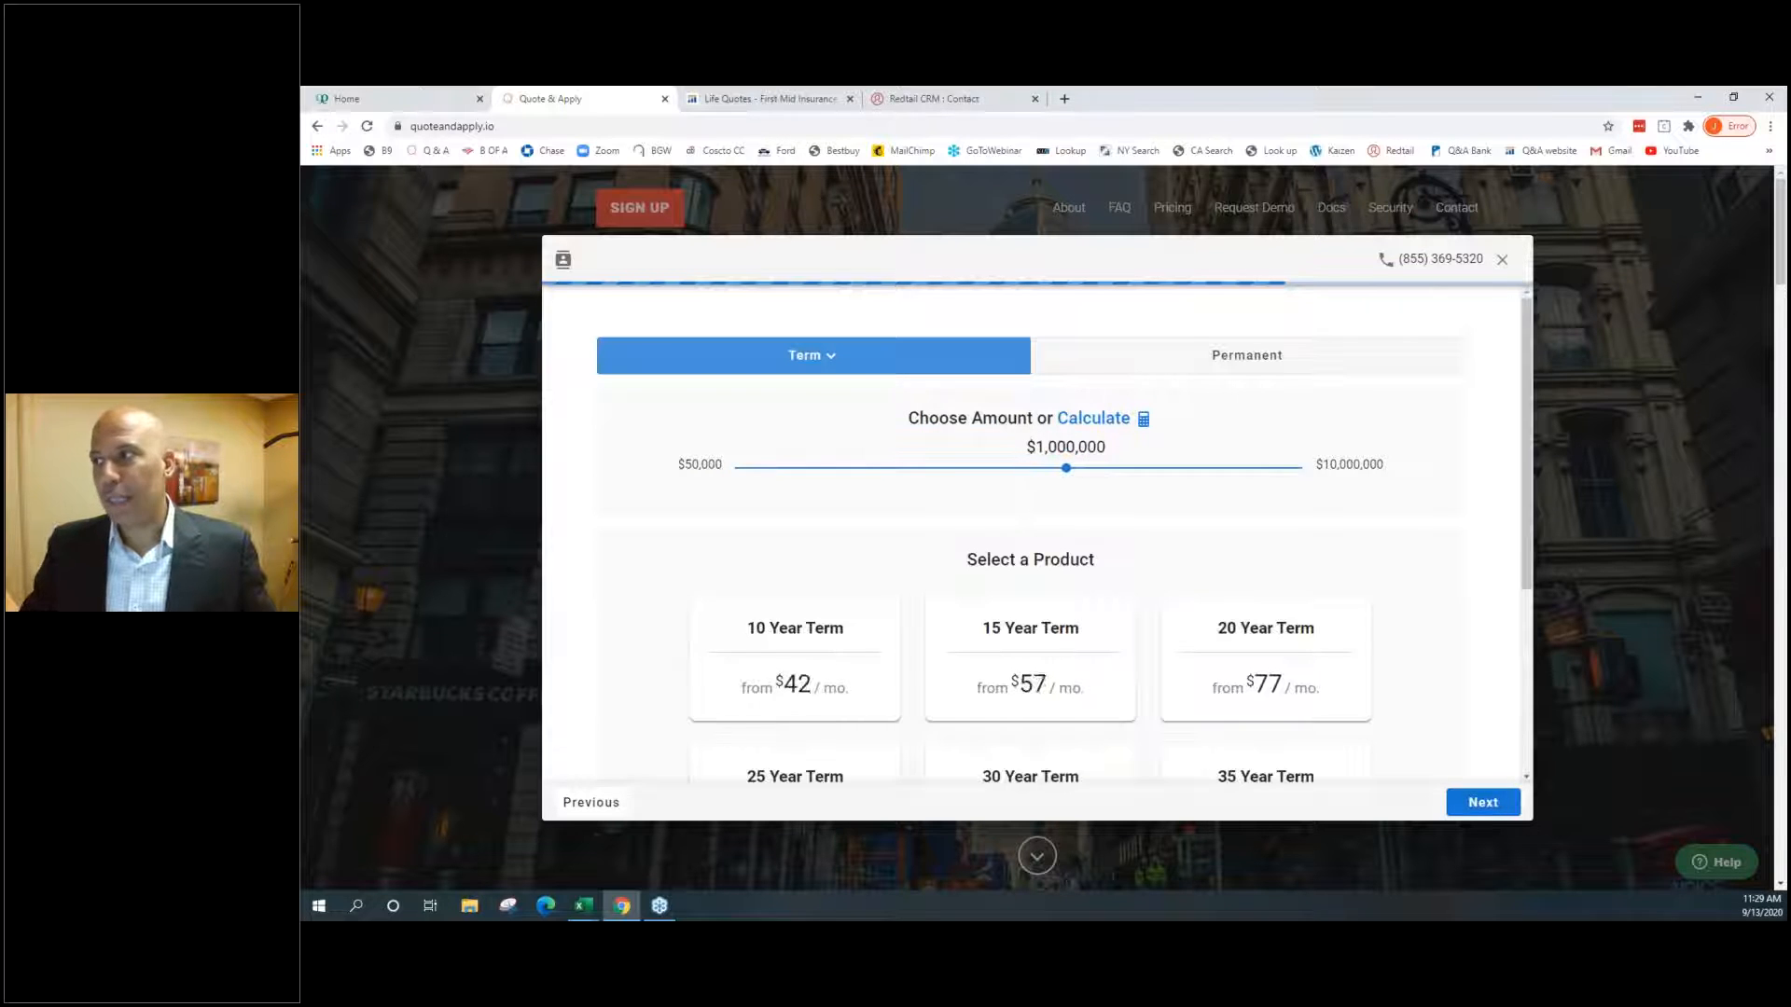
pyautogui.click(930, 101)
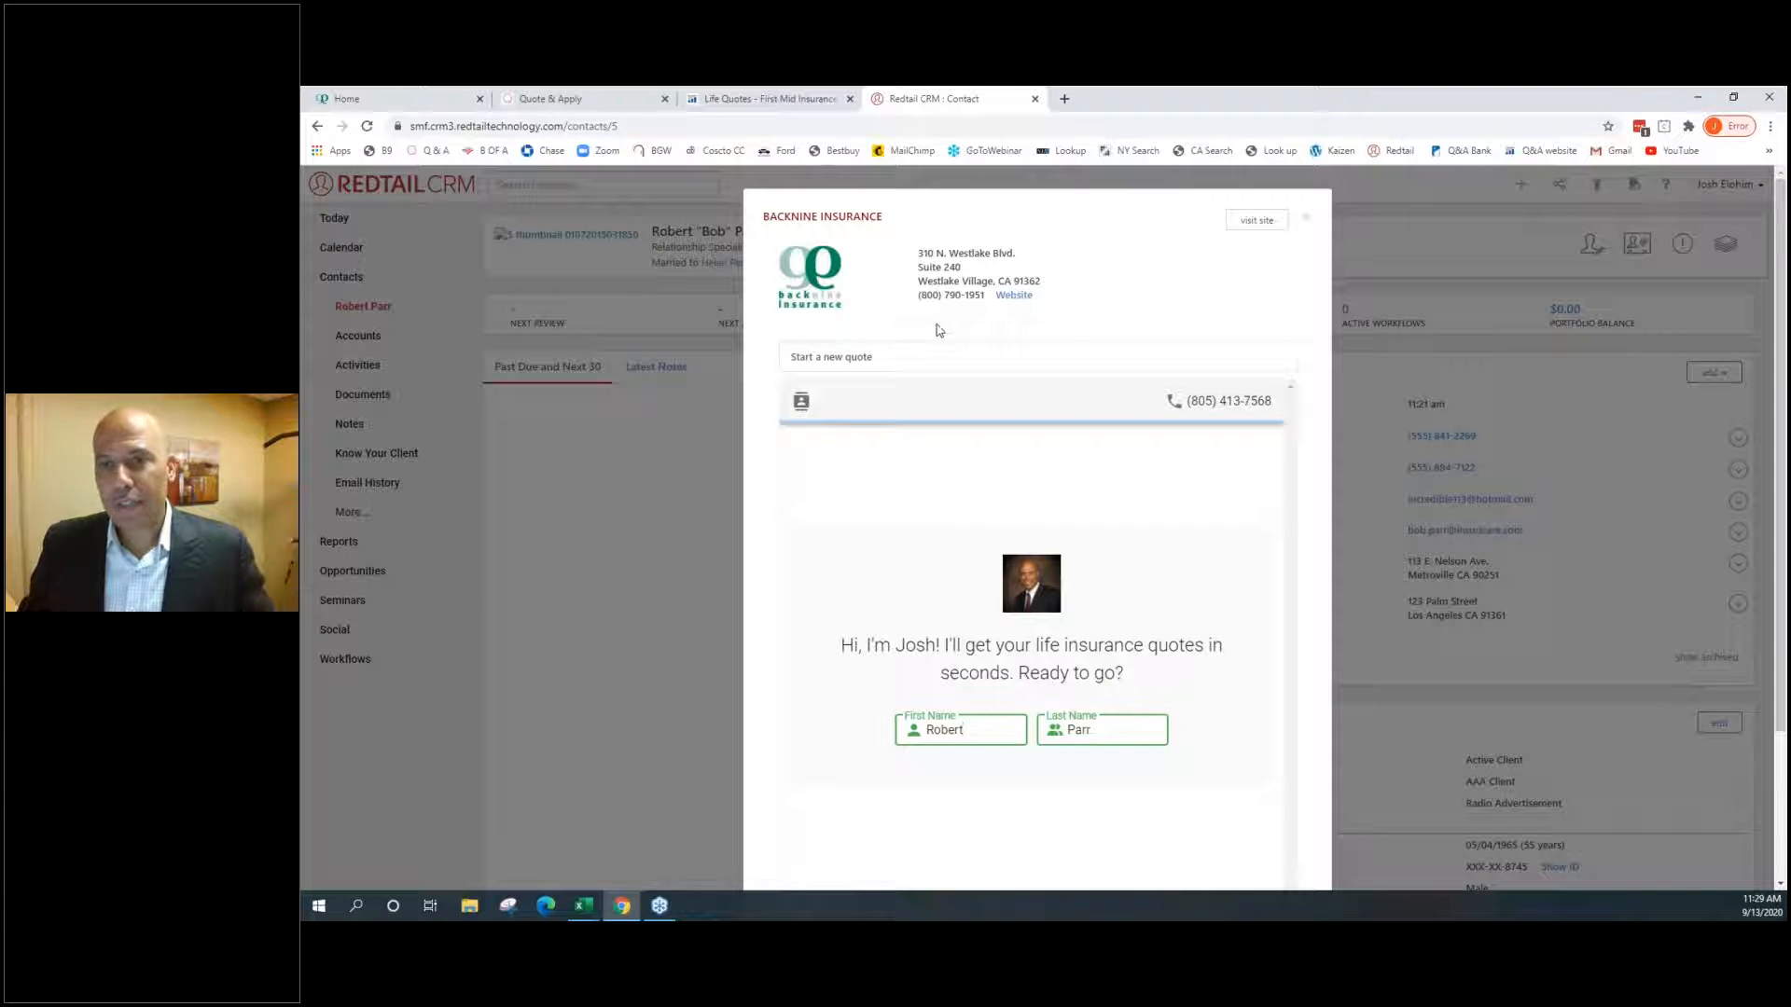
pyautogui.click(986, 375)
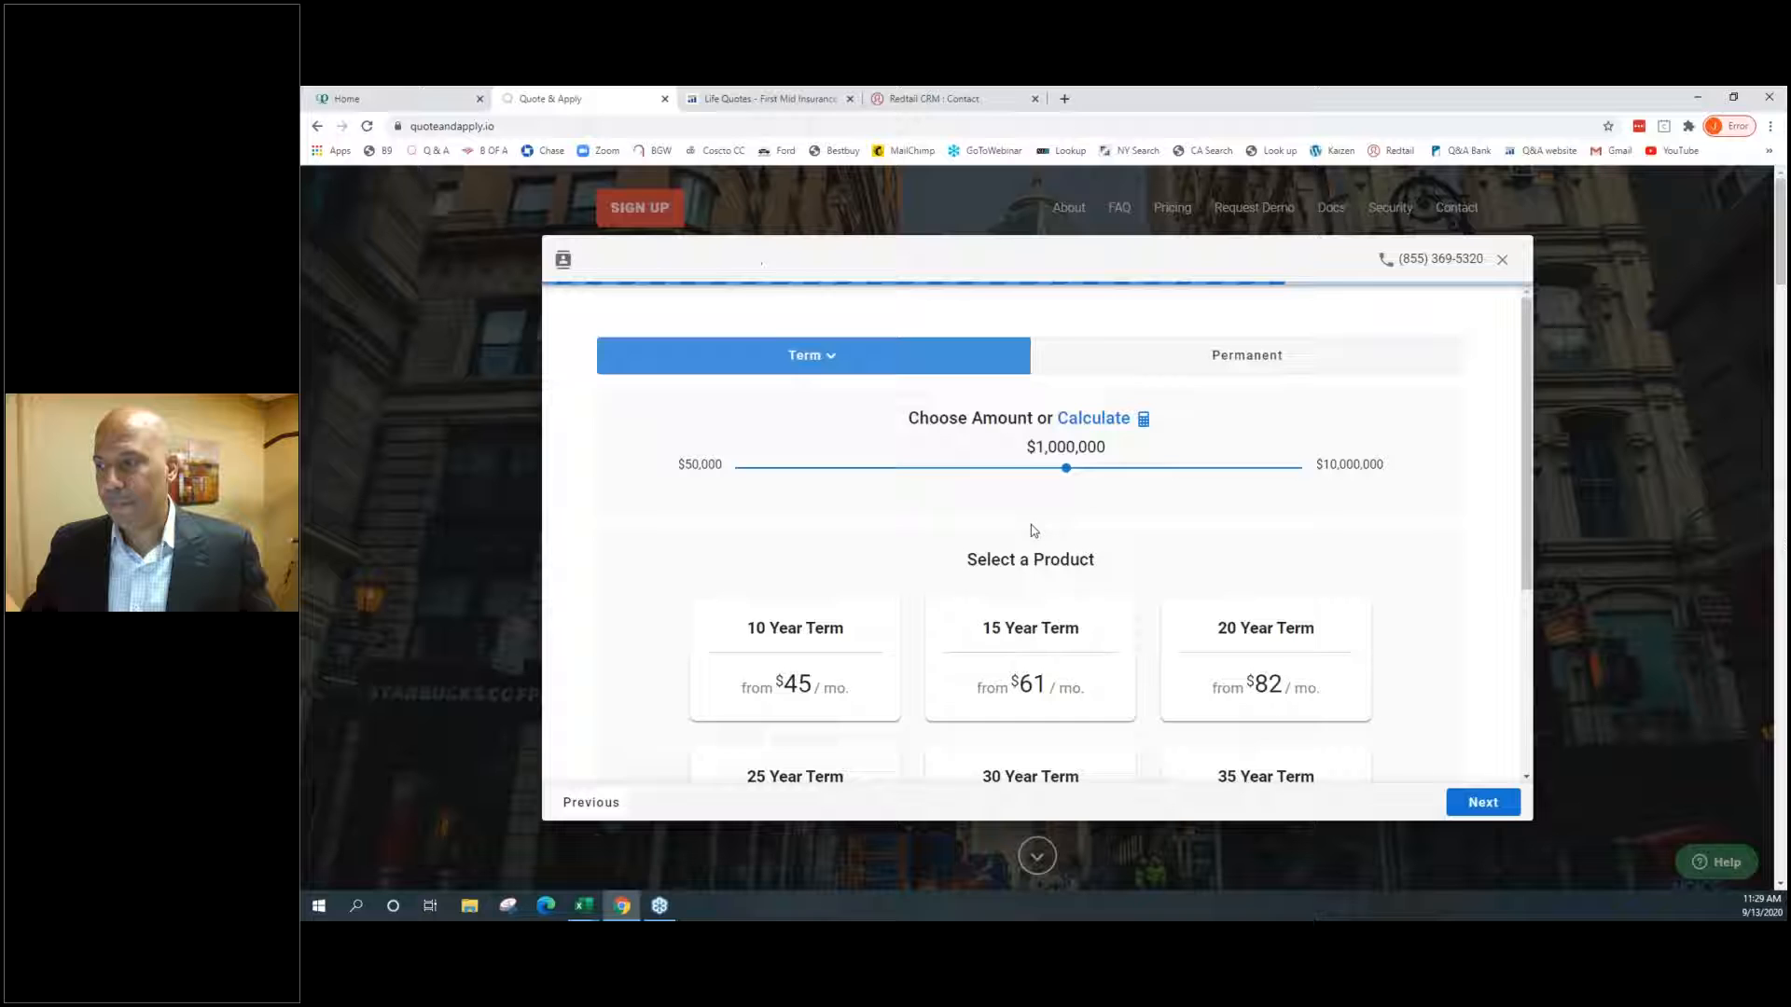
# Select the 20 Year Term product and review carrier quotes for $1,000,000 in CA
pyautogui.click(1221, 606)
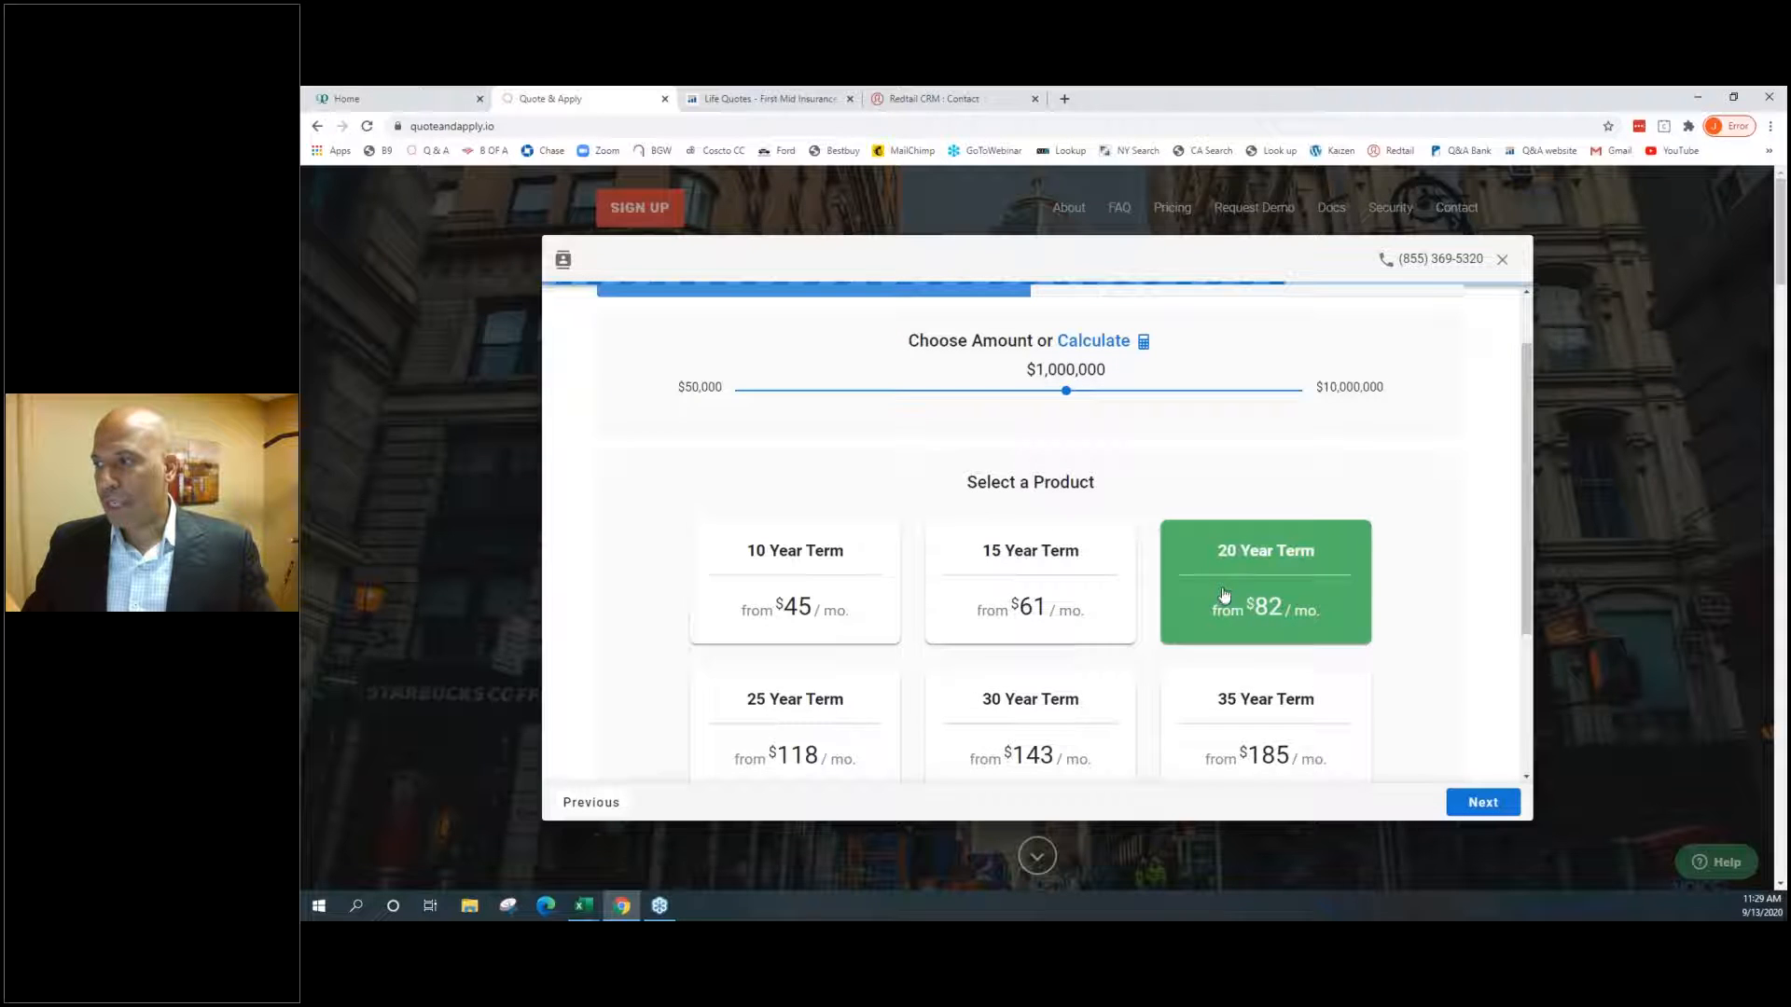
pyautogui.click(1477, 802)
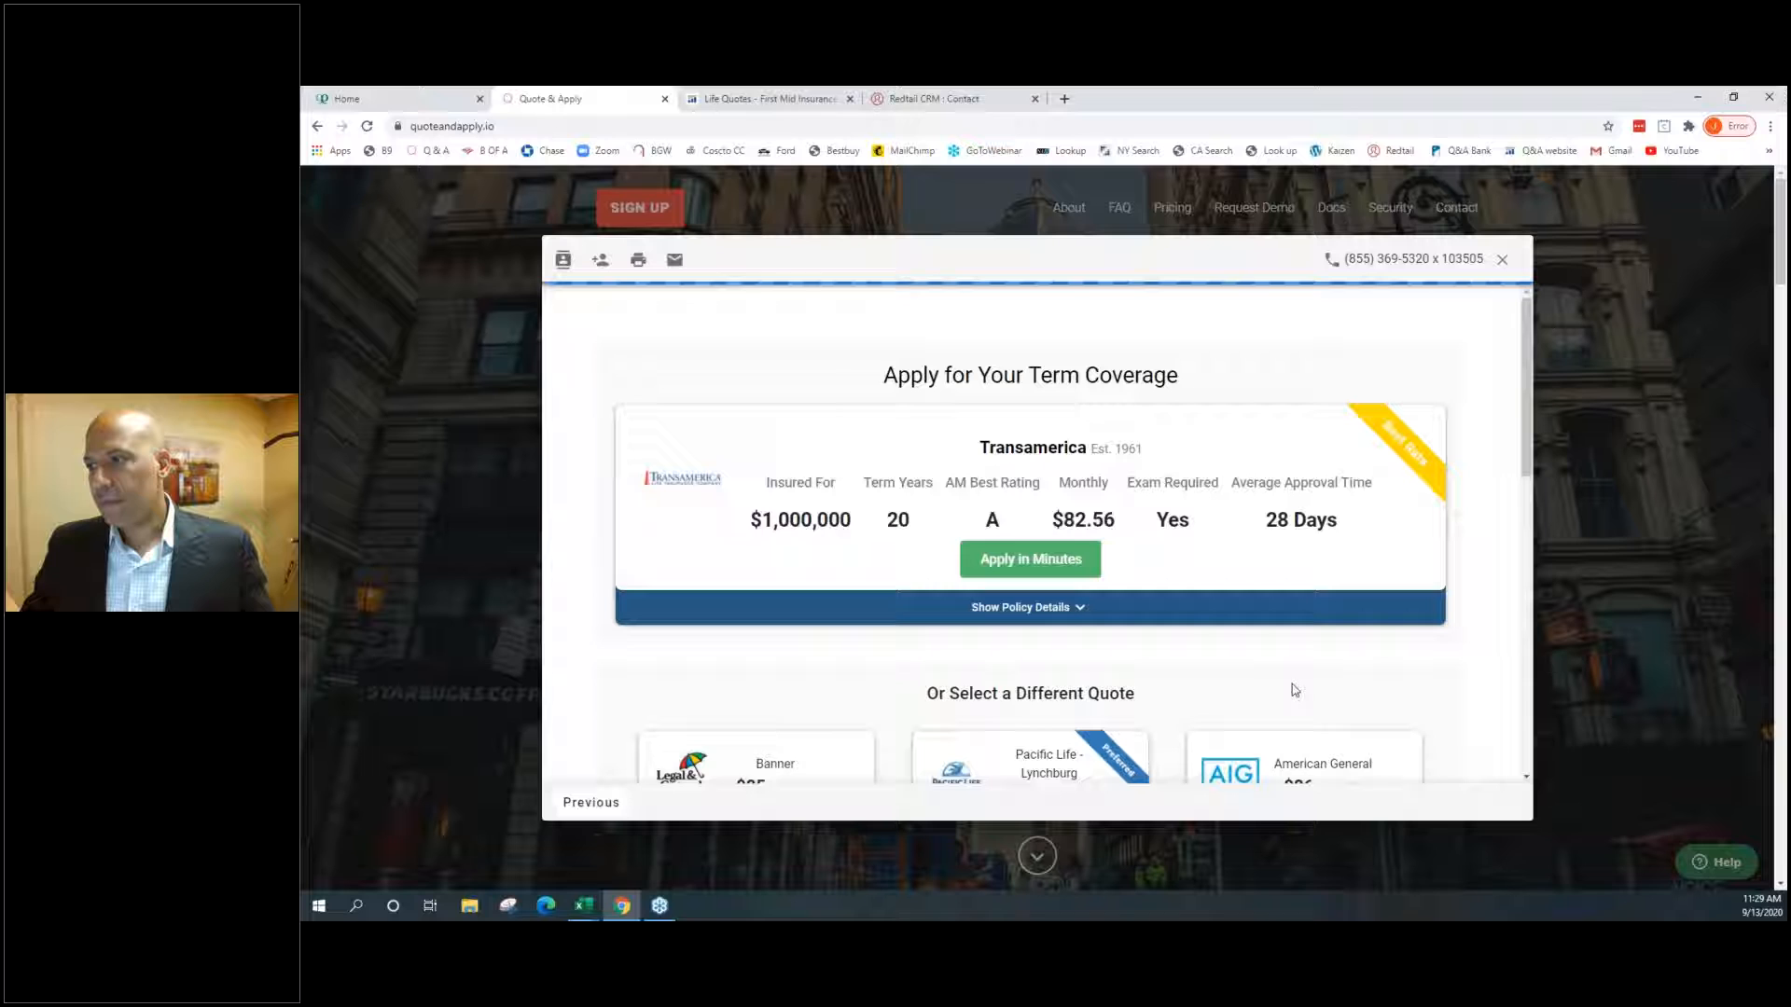
pyautogui.scroll(-1, 1186, 625)
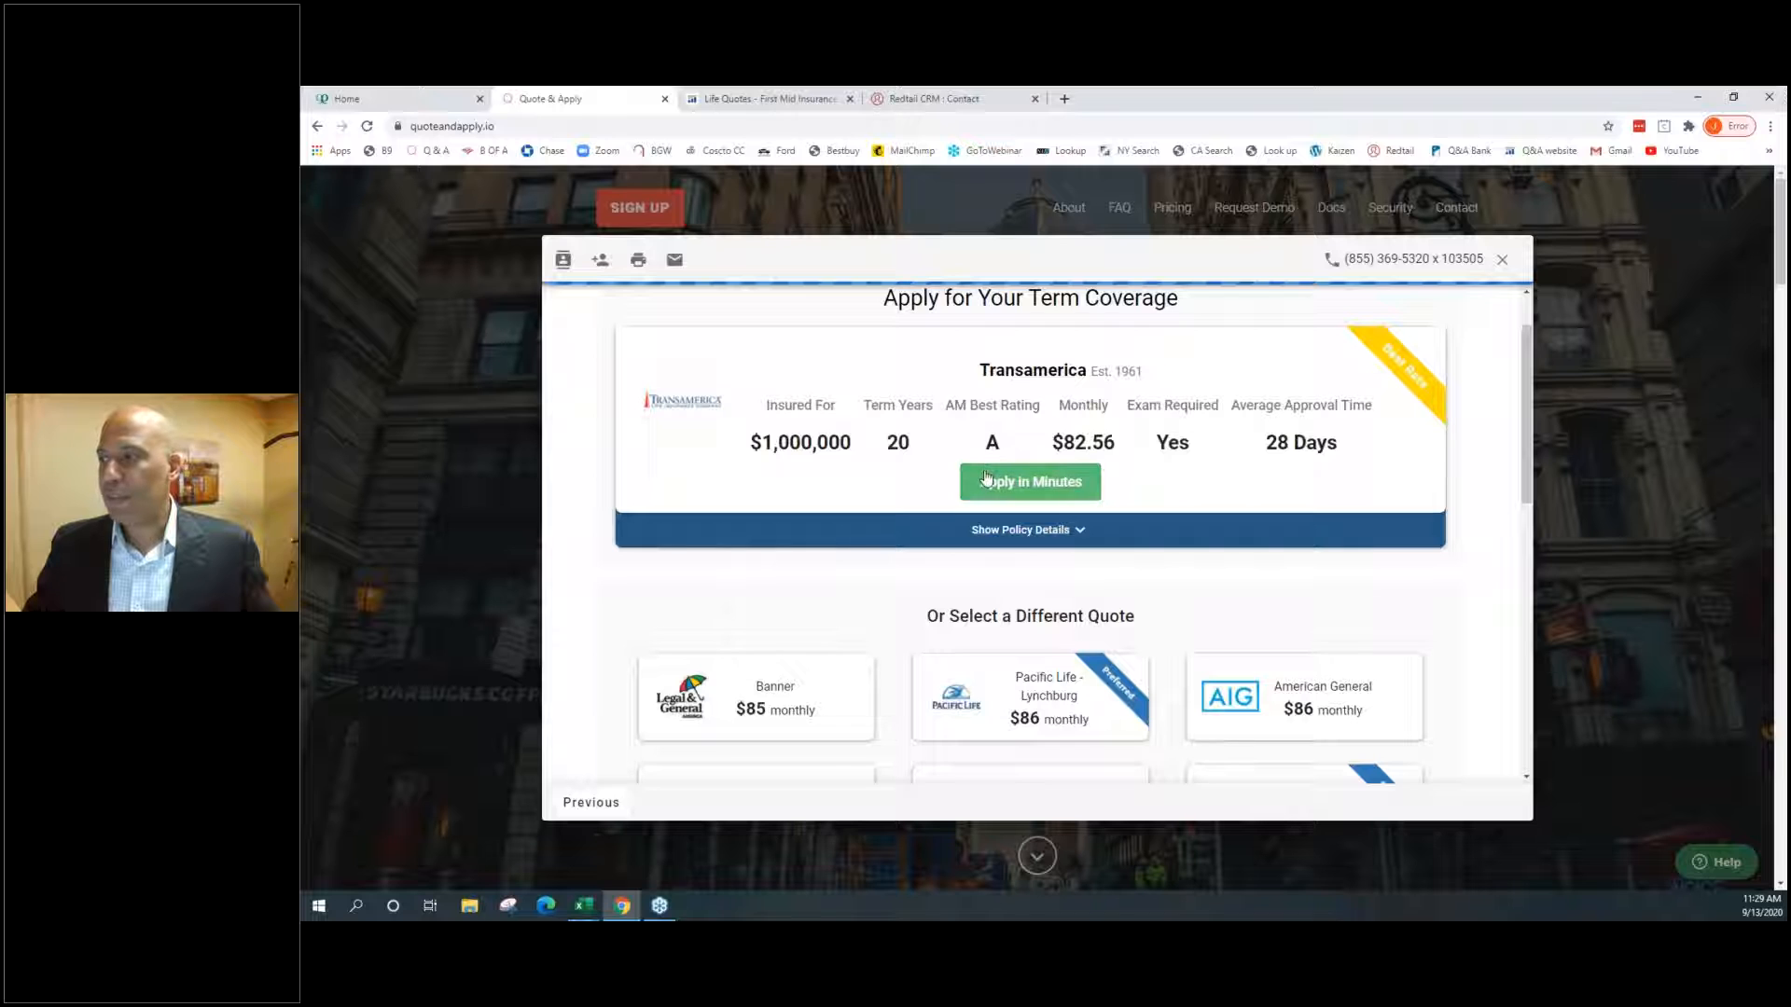
pyautogui.scroll(-3, 985, 479)
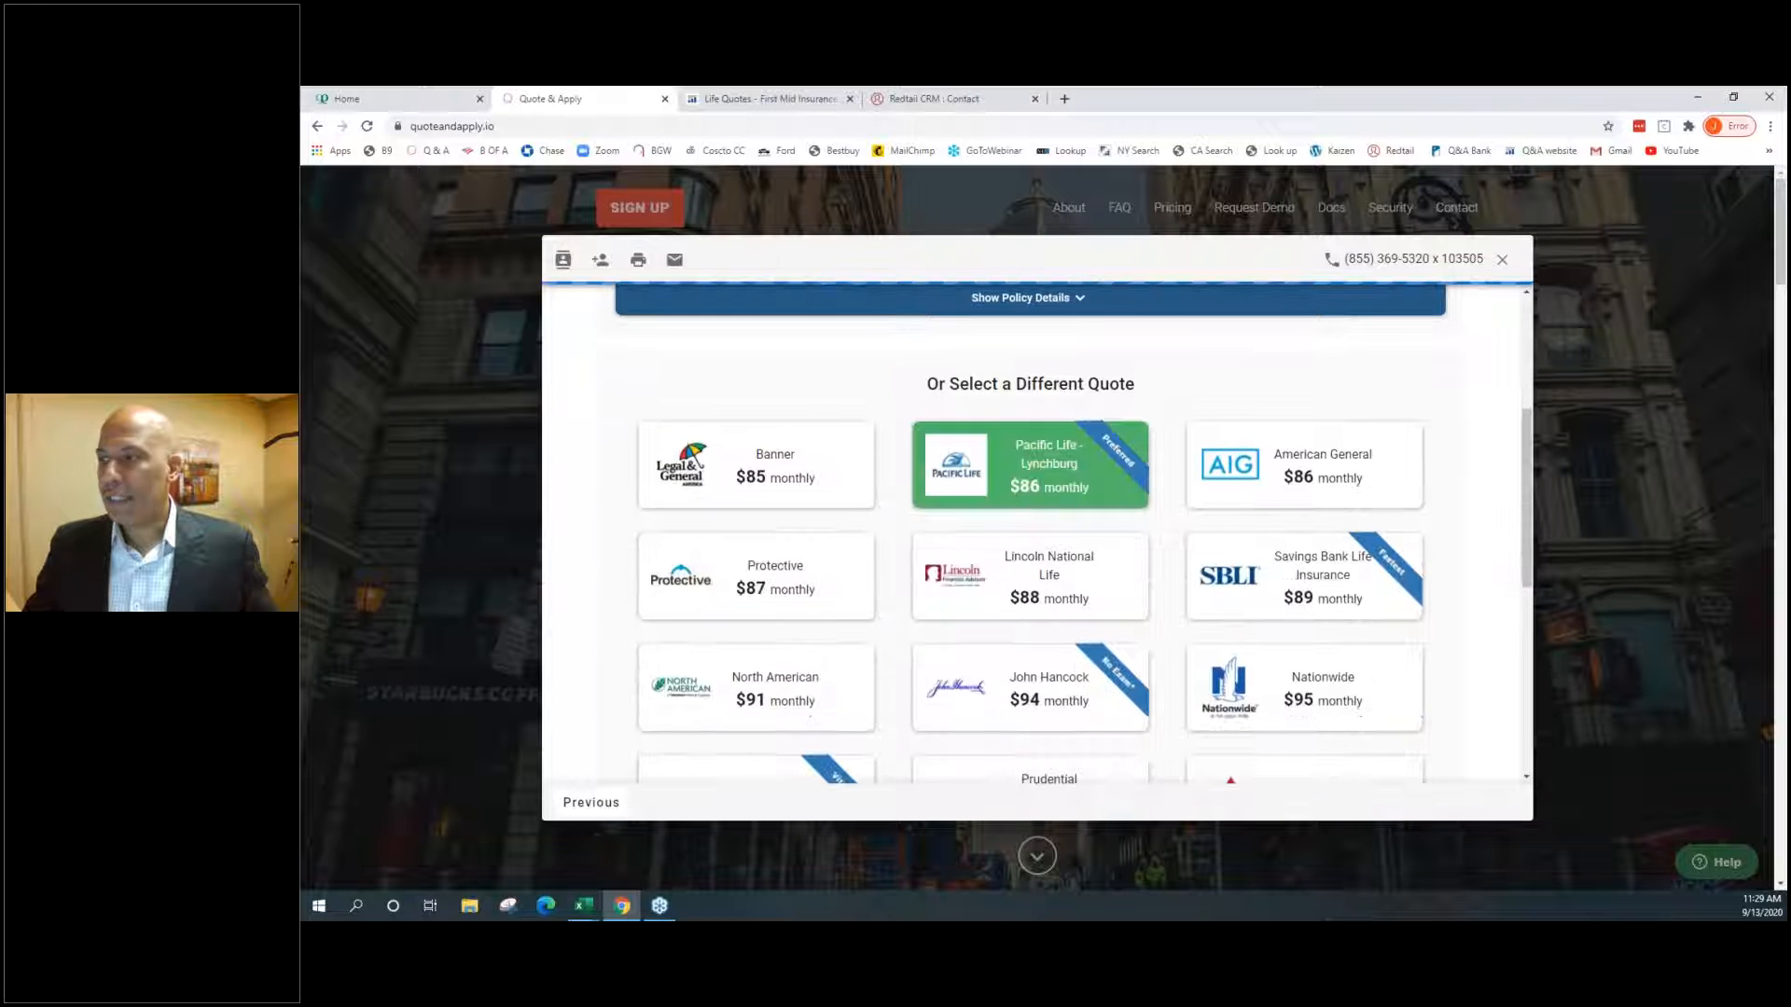
pyautogui.scroll(-3, 986, 479)
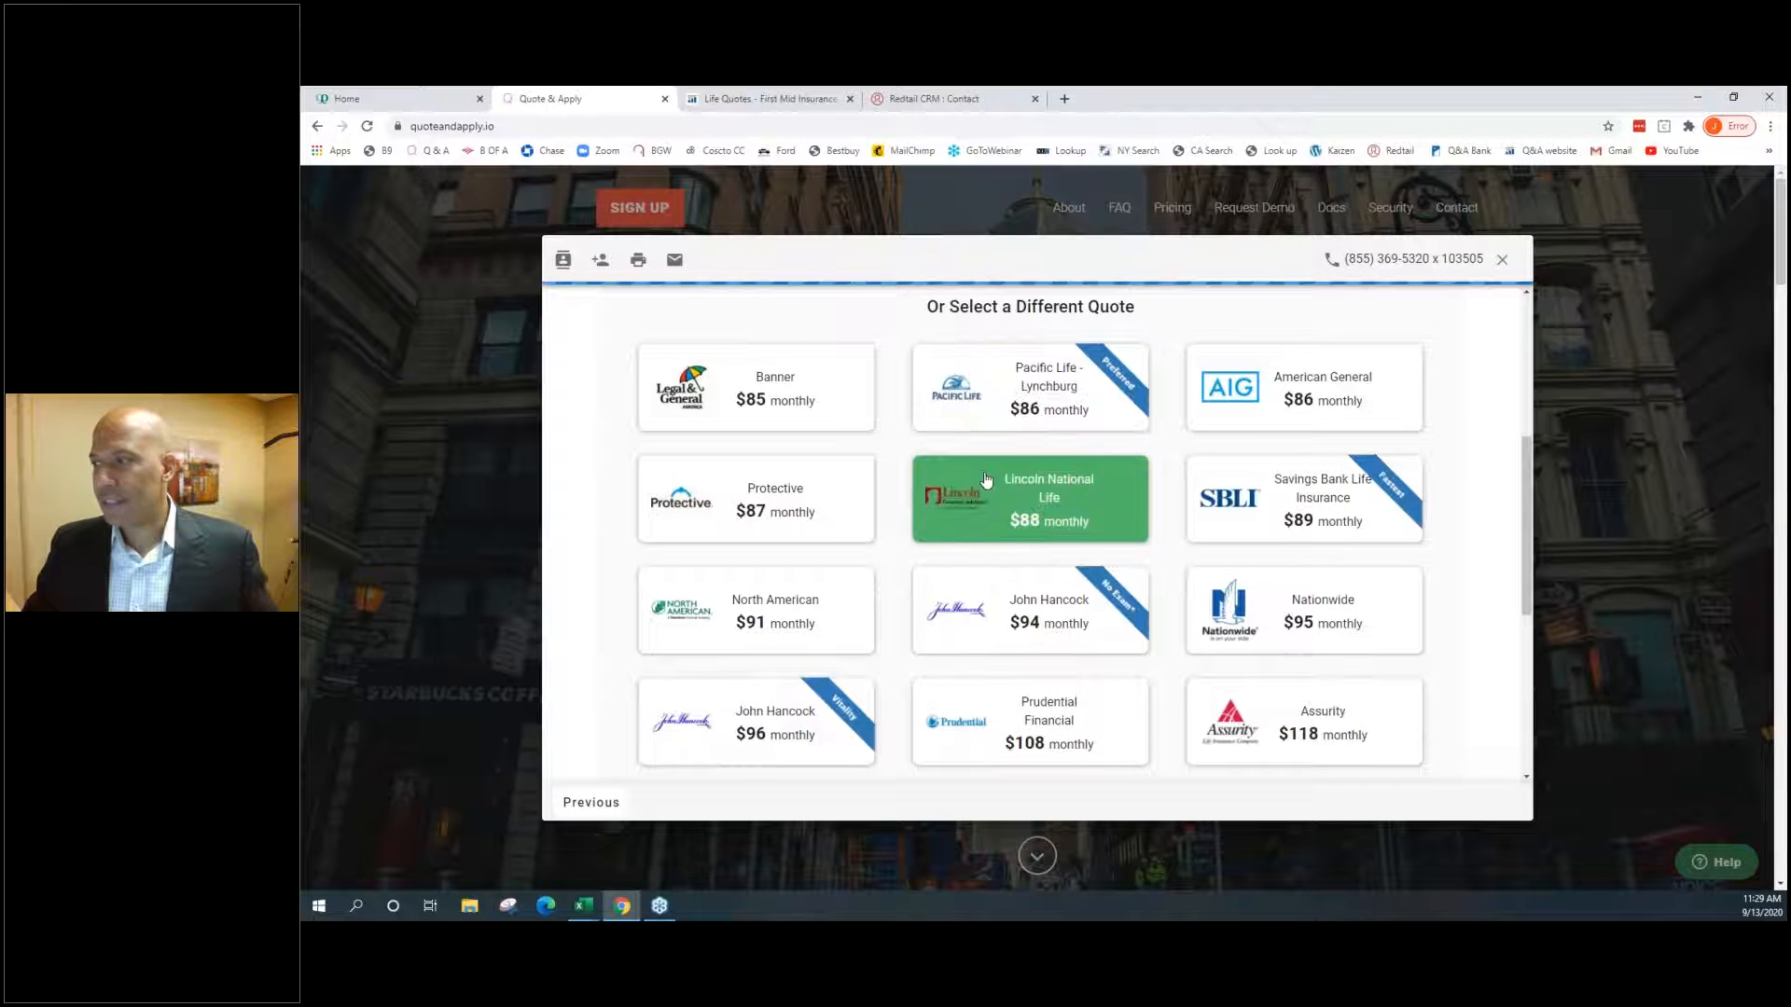
pyautogui.scroll(-2, 986, 480)
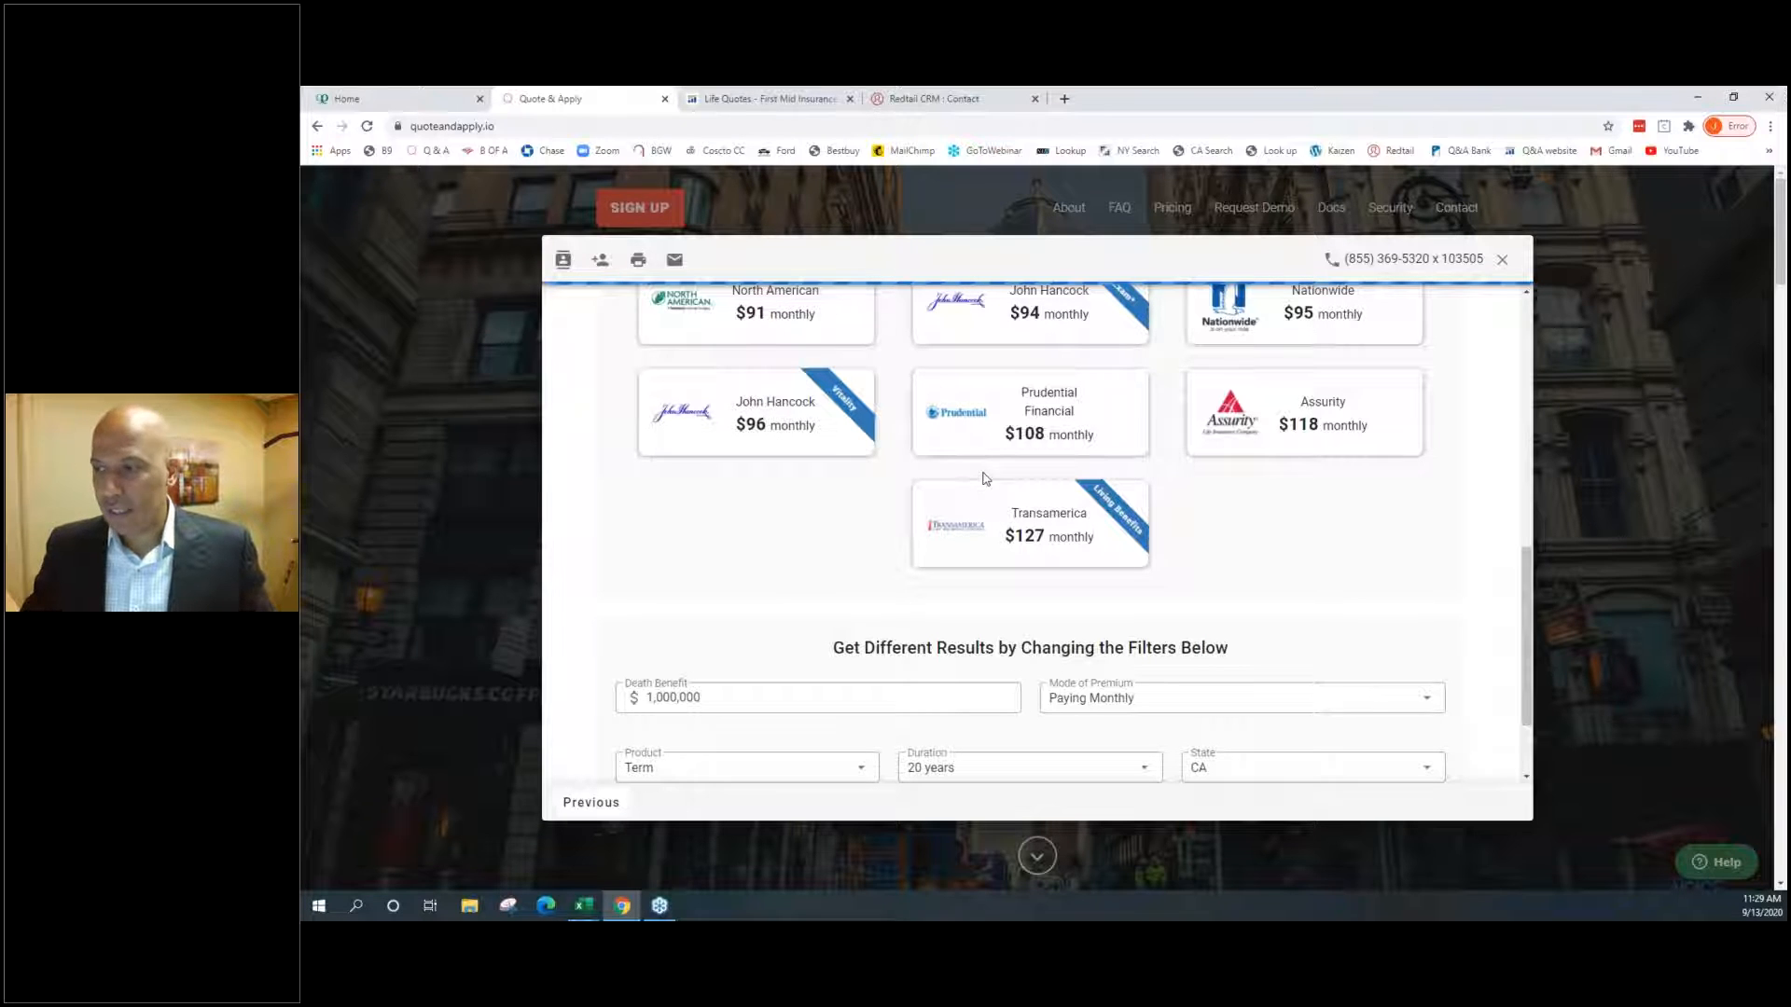
pyautogui.scroll(-1, 984, 479)
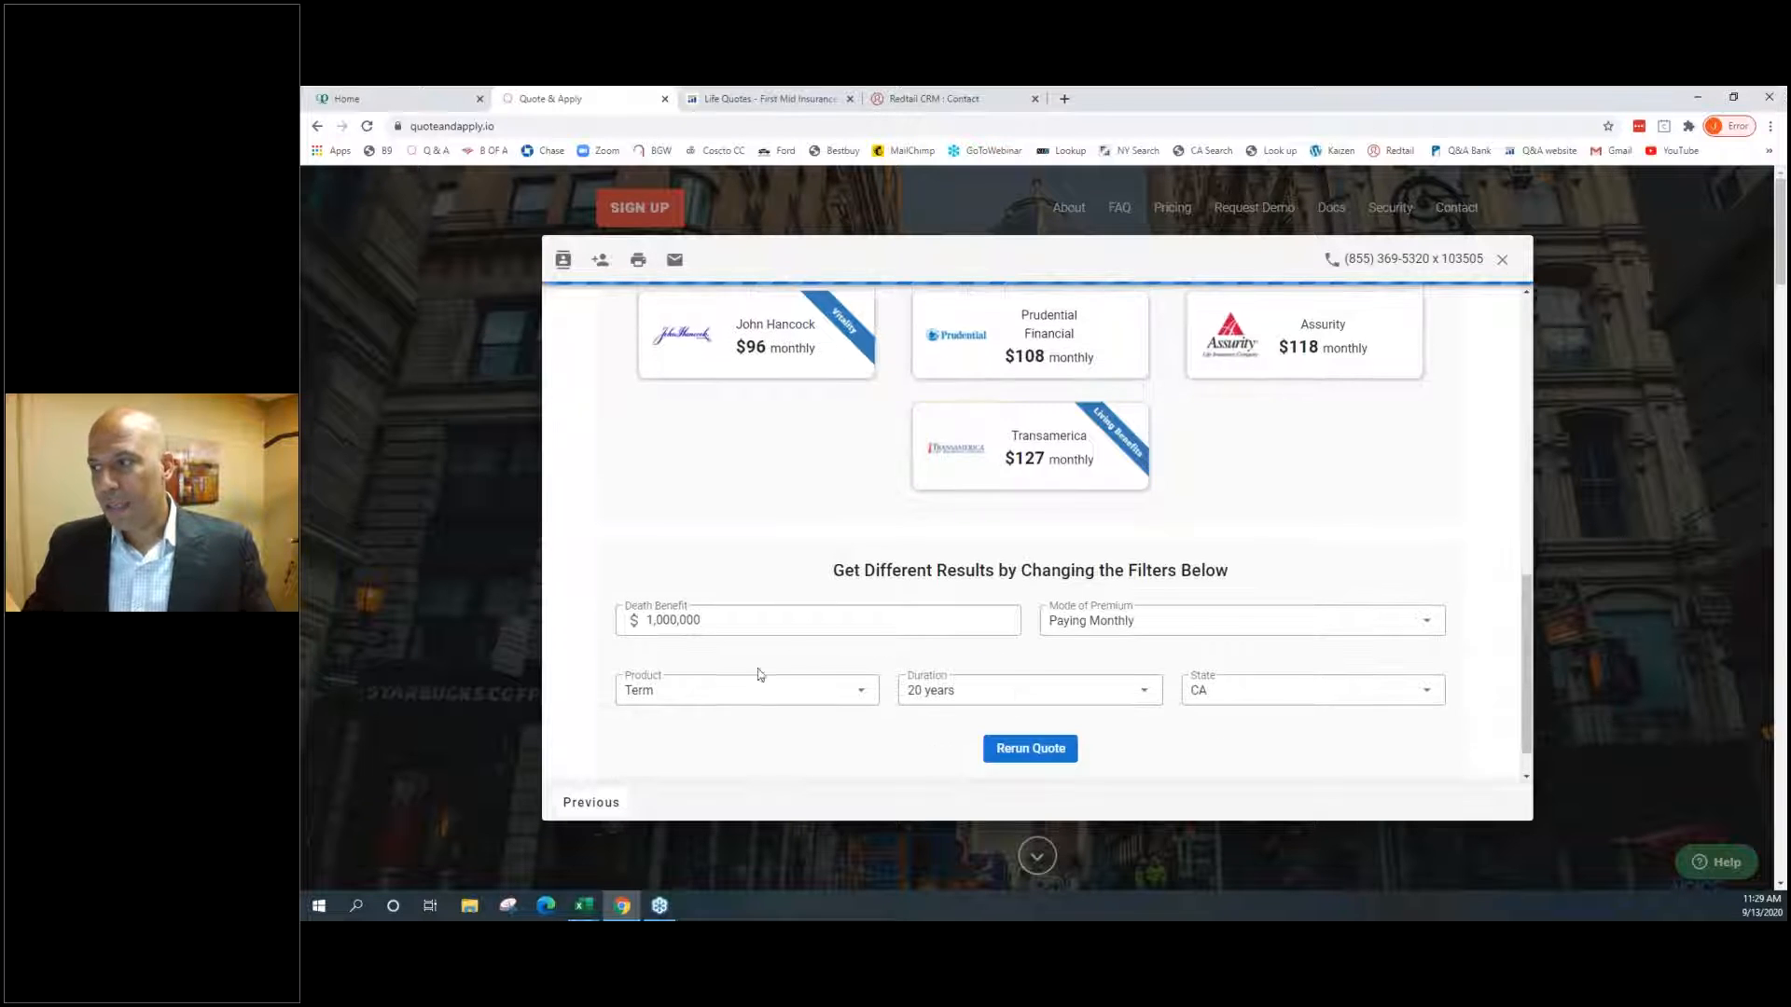
# Rerun the quote with a $40,000,000 death benefit for comparison
pyautogui.click(731, 615)
pyautogui.moveTo(731, 616); pyautogui.dragTo(631, 632)
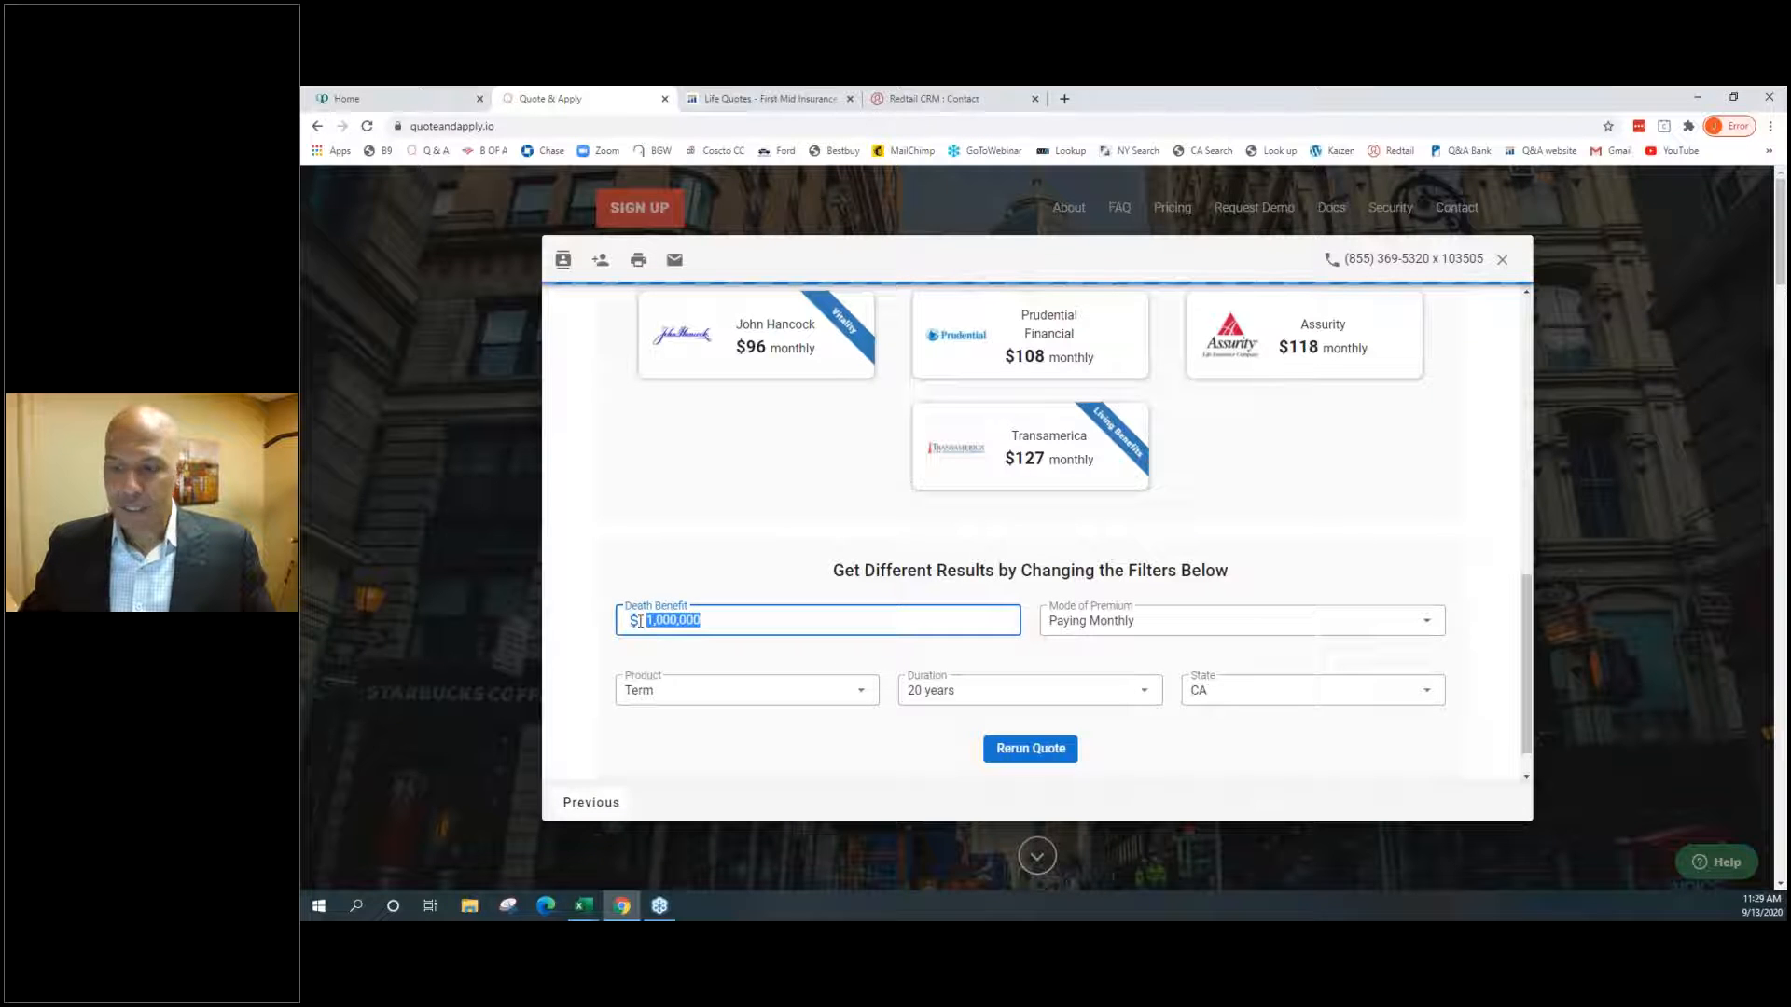
pyautogui.write('40000000')
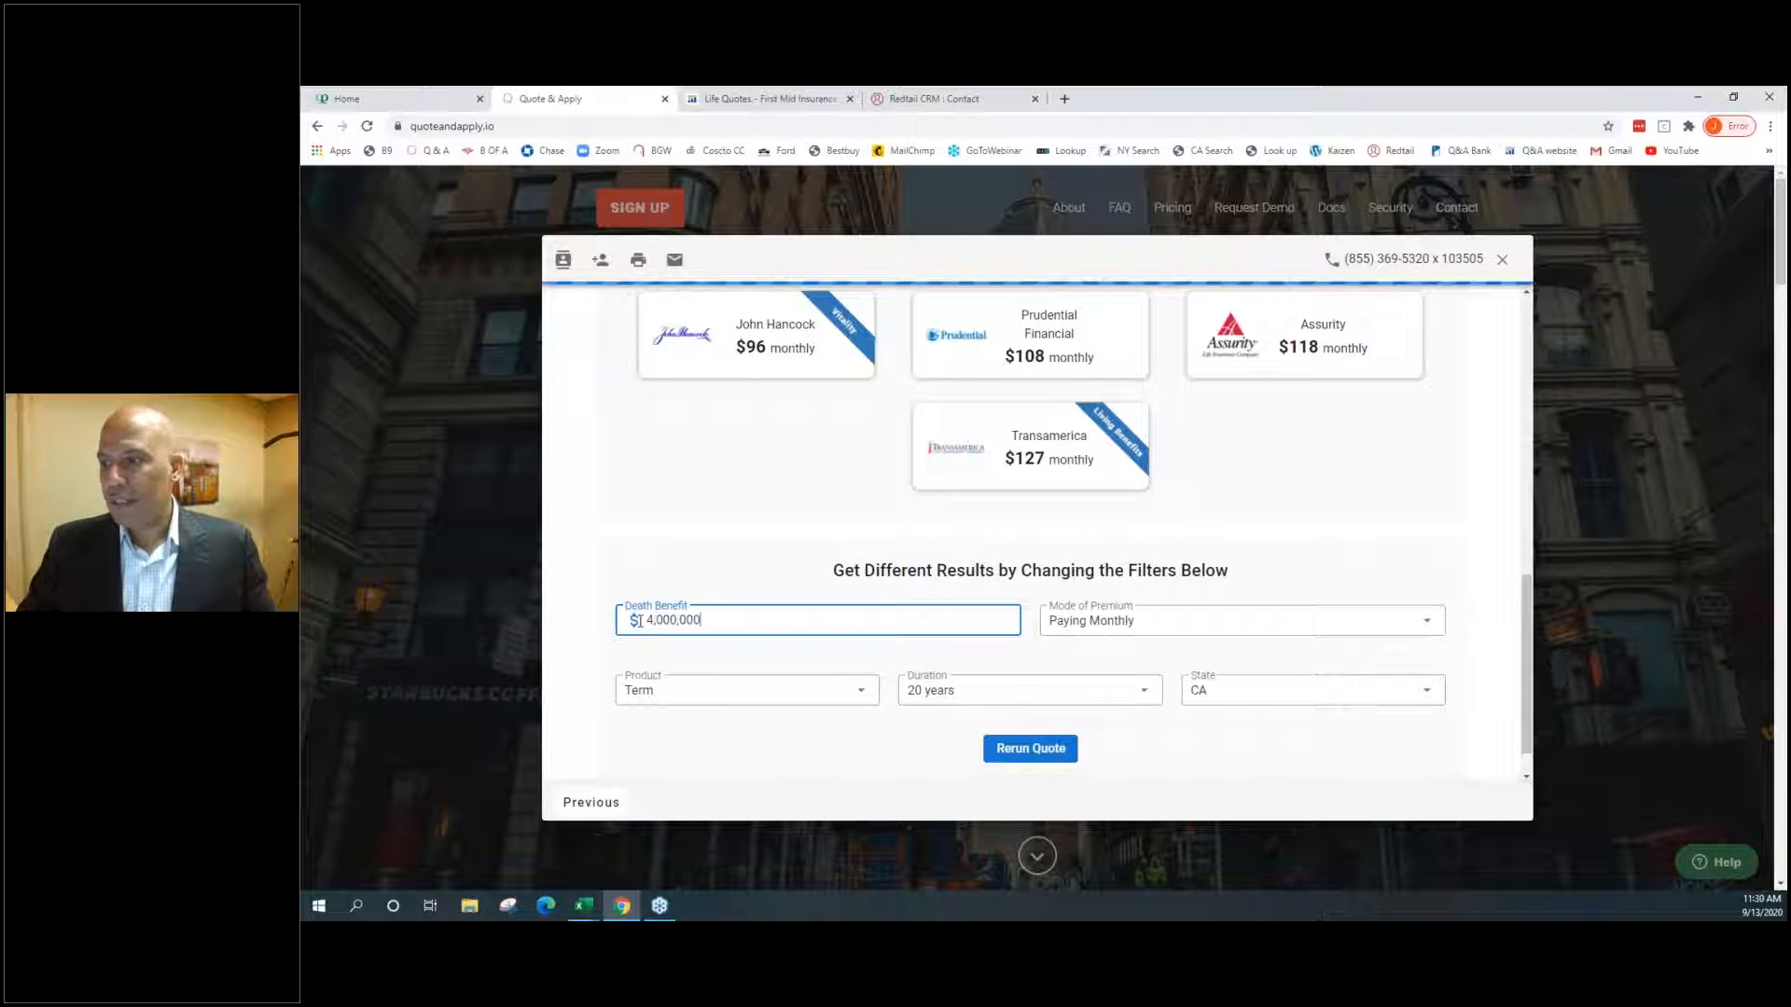
pyautogui.click(1002, 747)
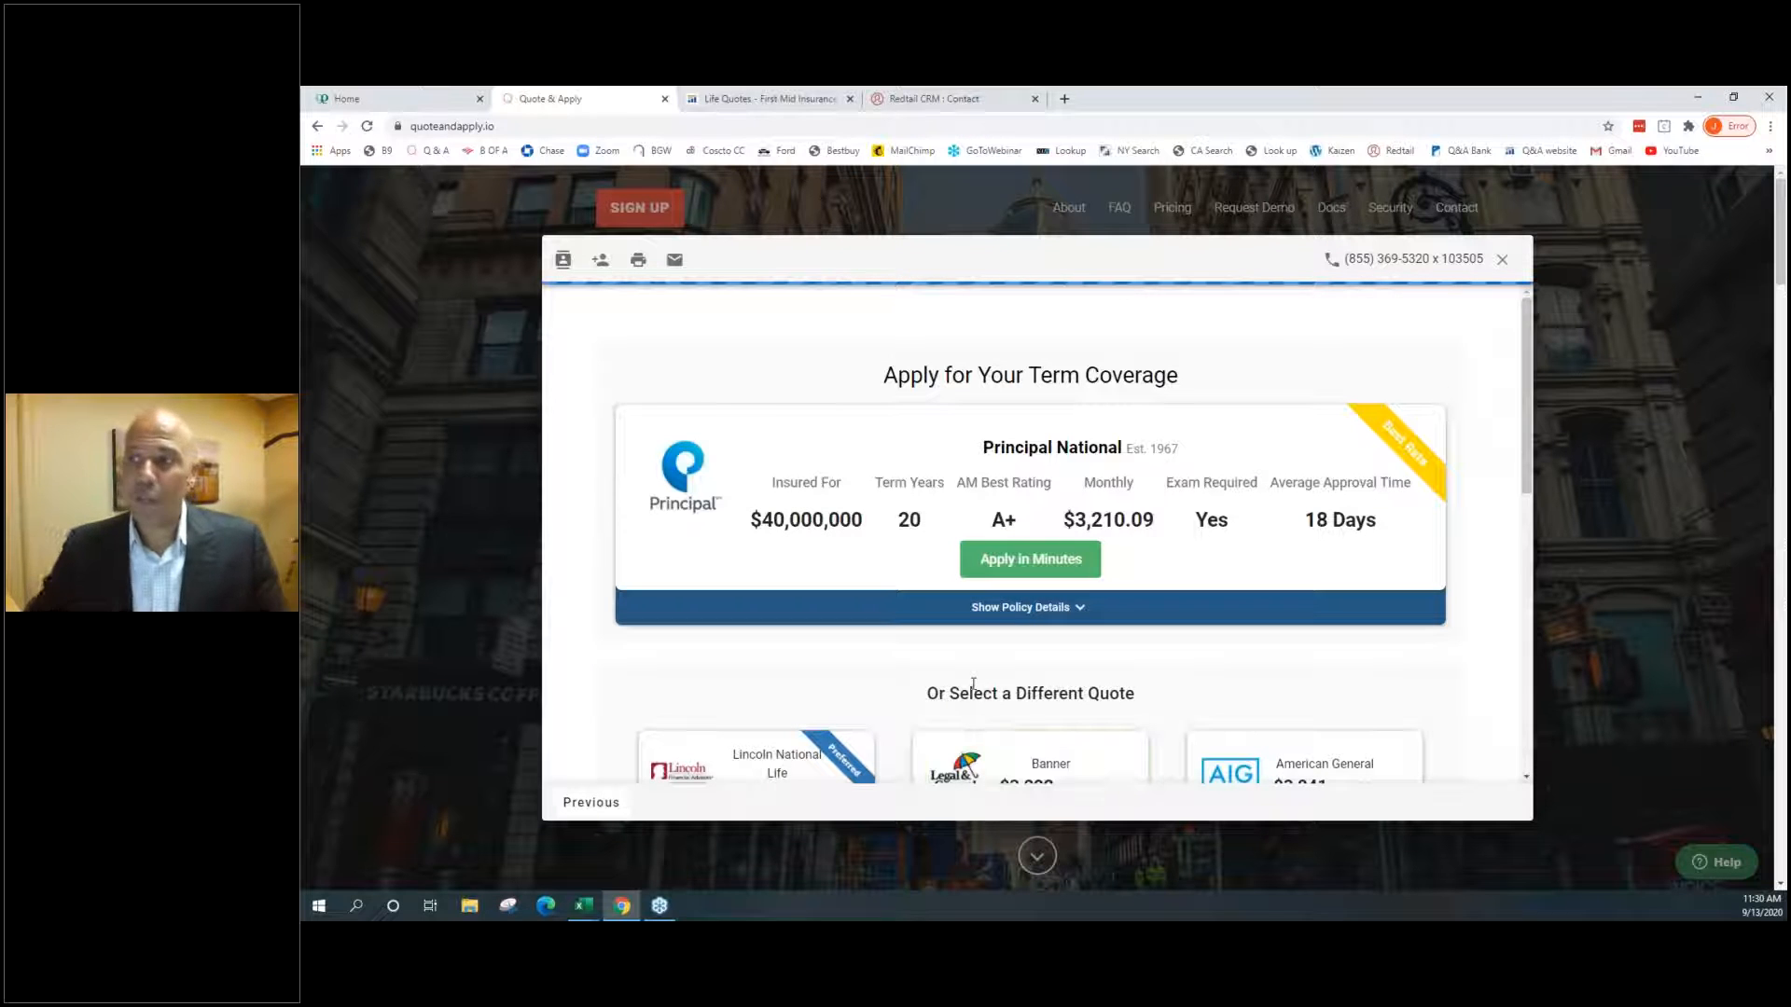
pyautogui.scroll(-10, 905, 625)
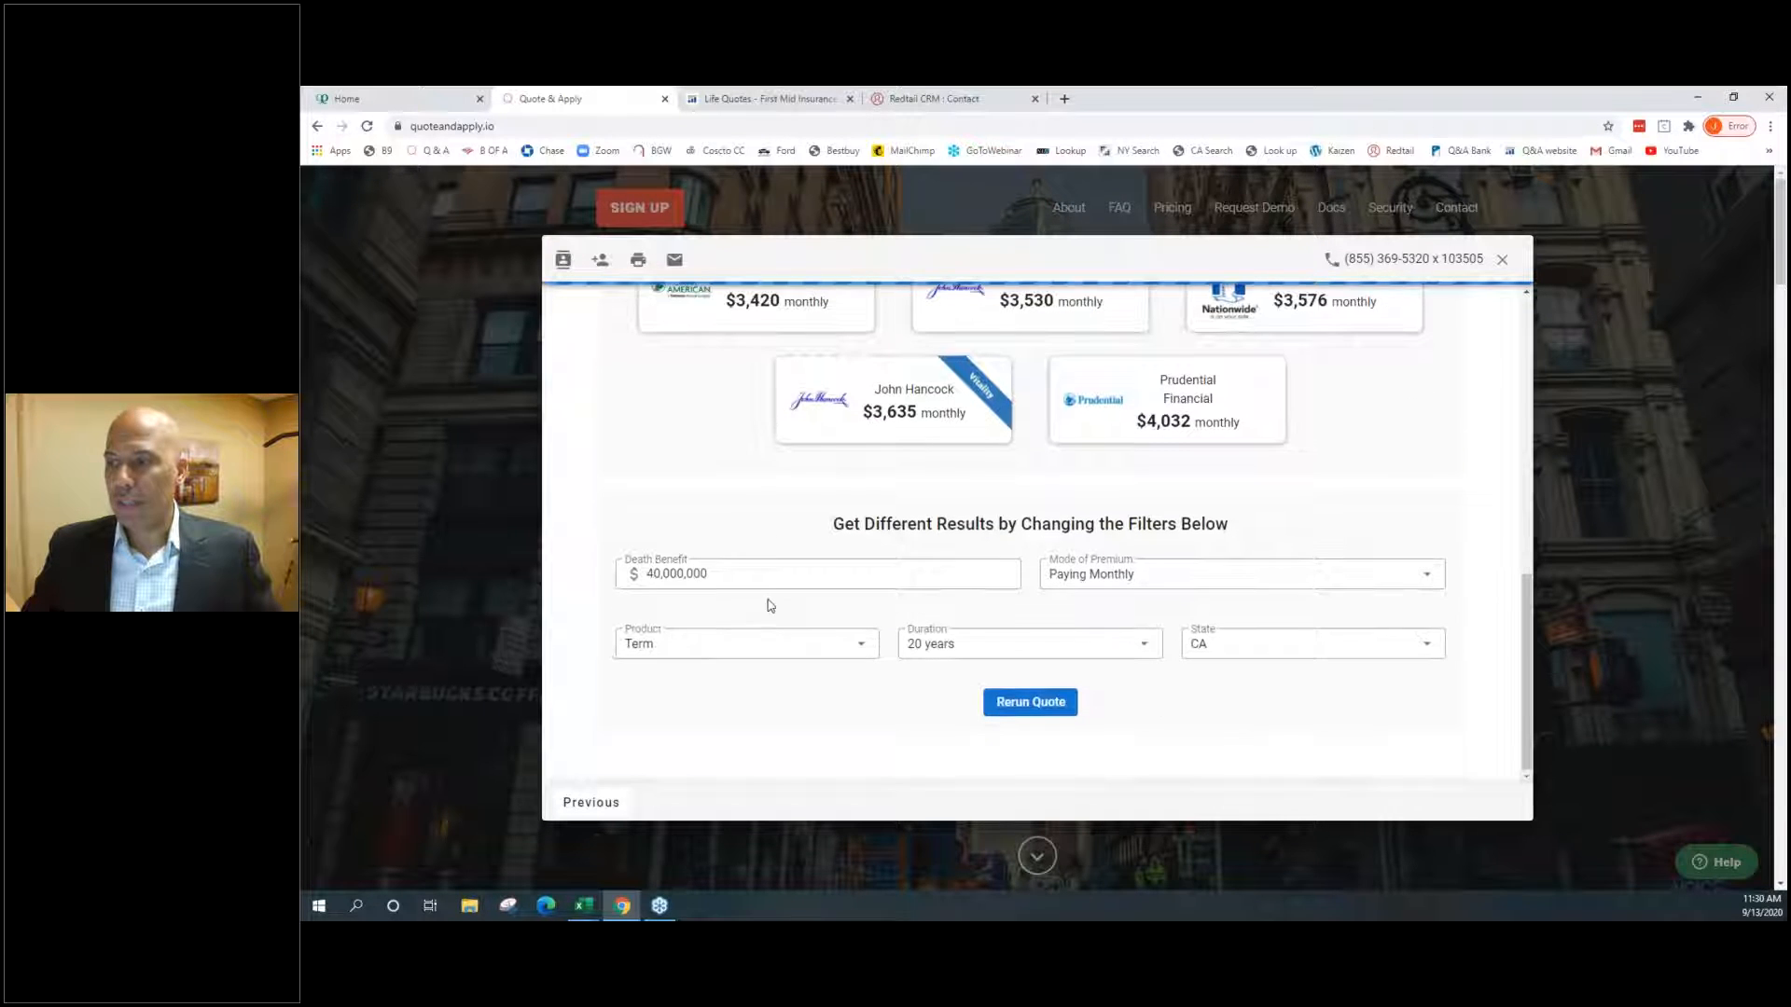
# Rerun the quote at a 1,000,000 death benefit, led by Transamerica at $82.56
pyautogui.doubleClick(755, 574)
pyautogui.write('1')
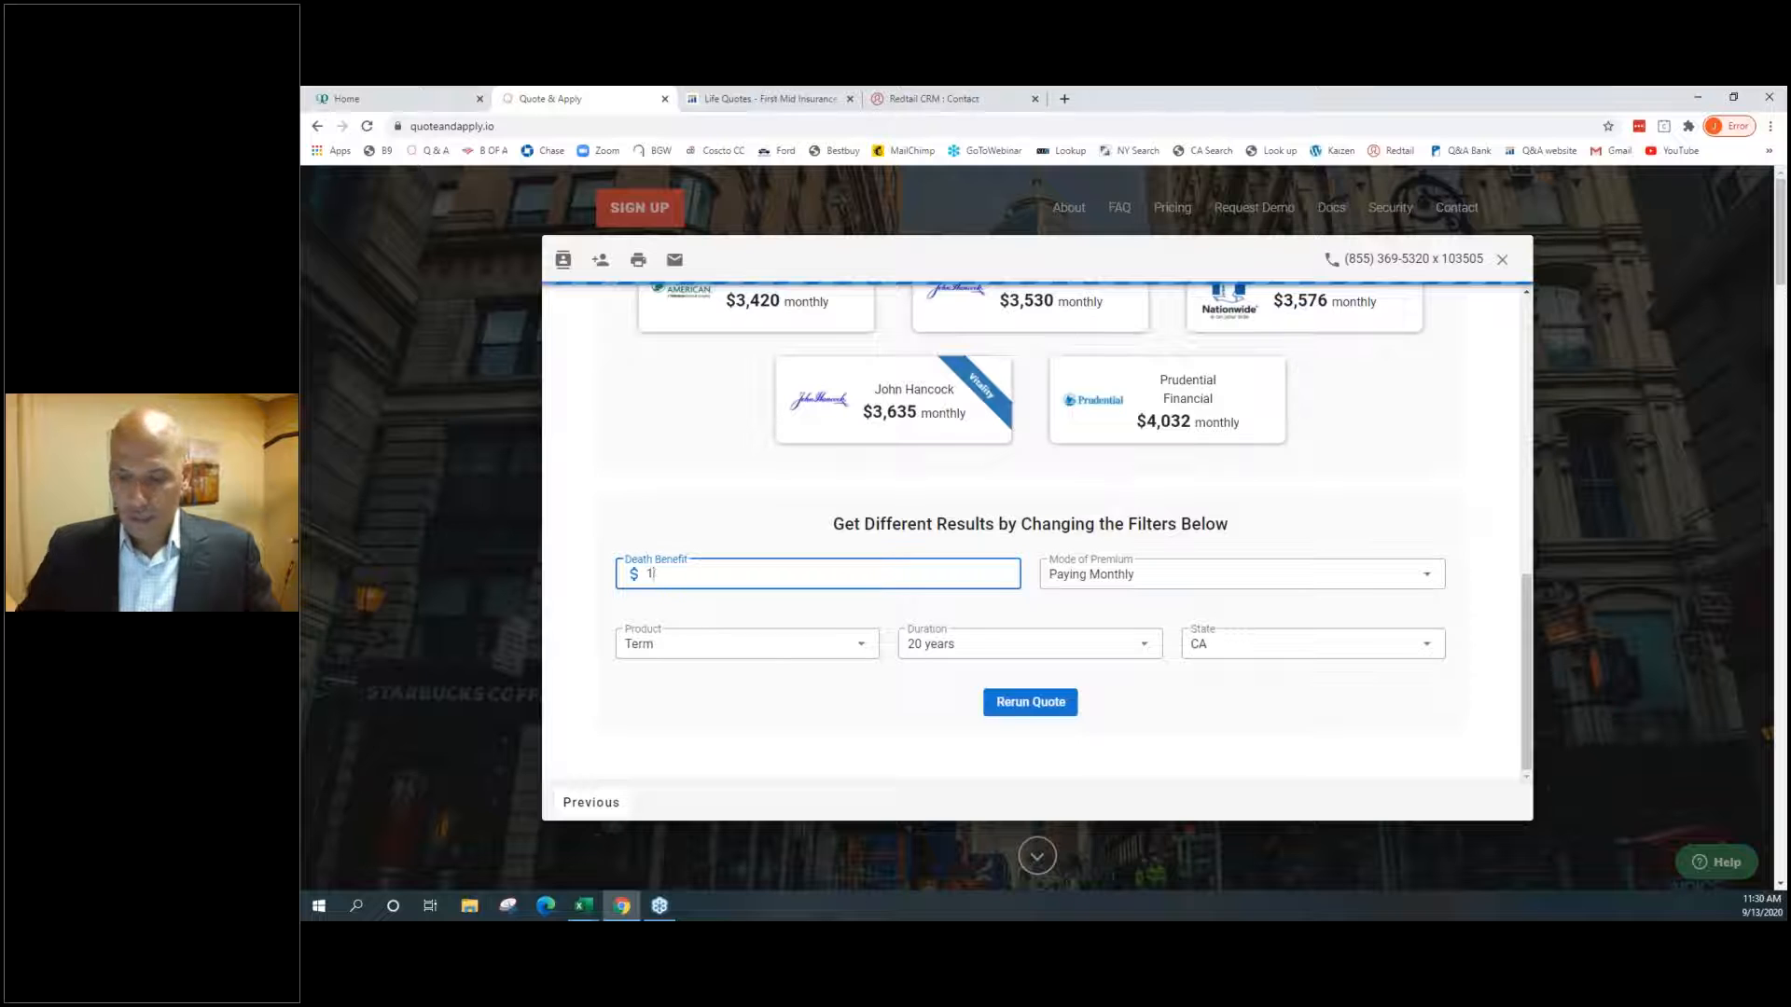
pyautogui.write(',000,000')
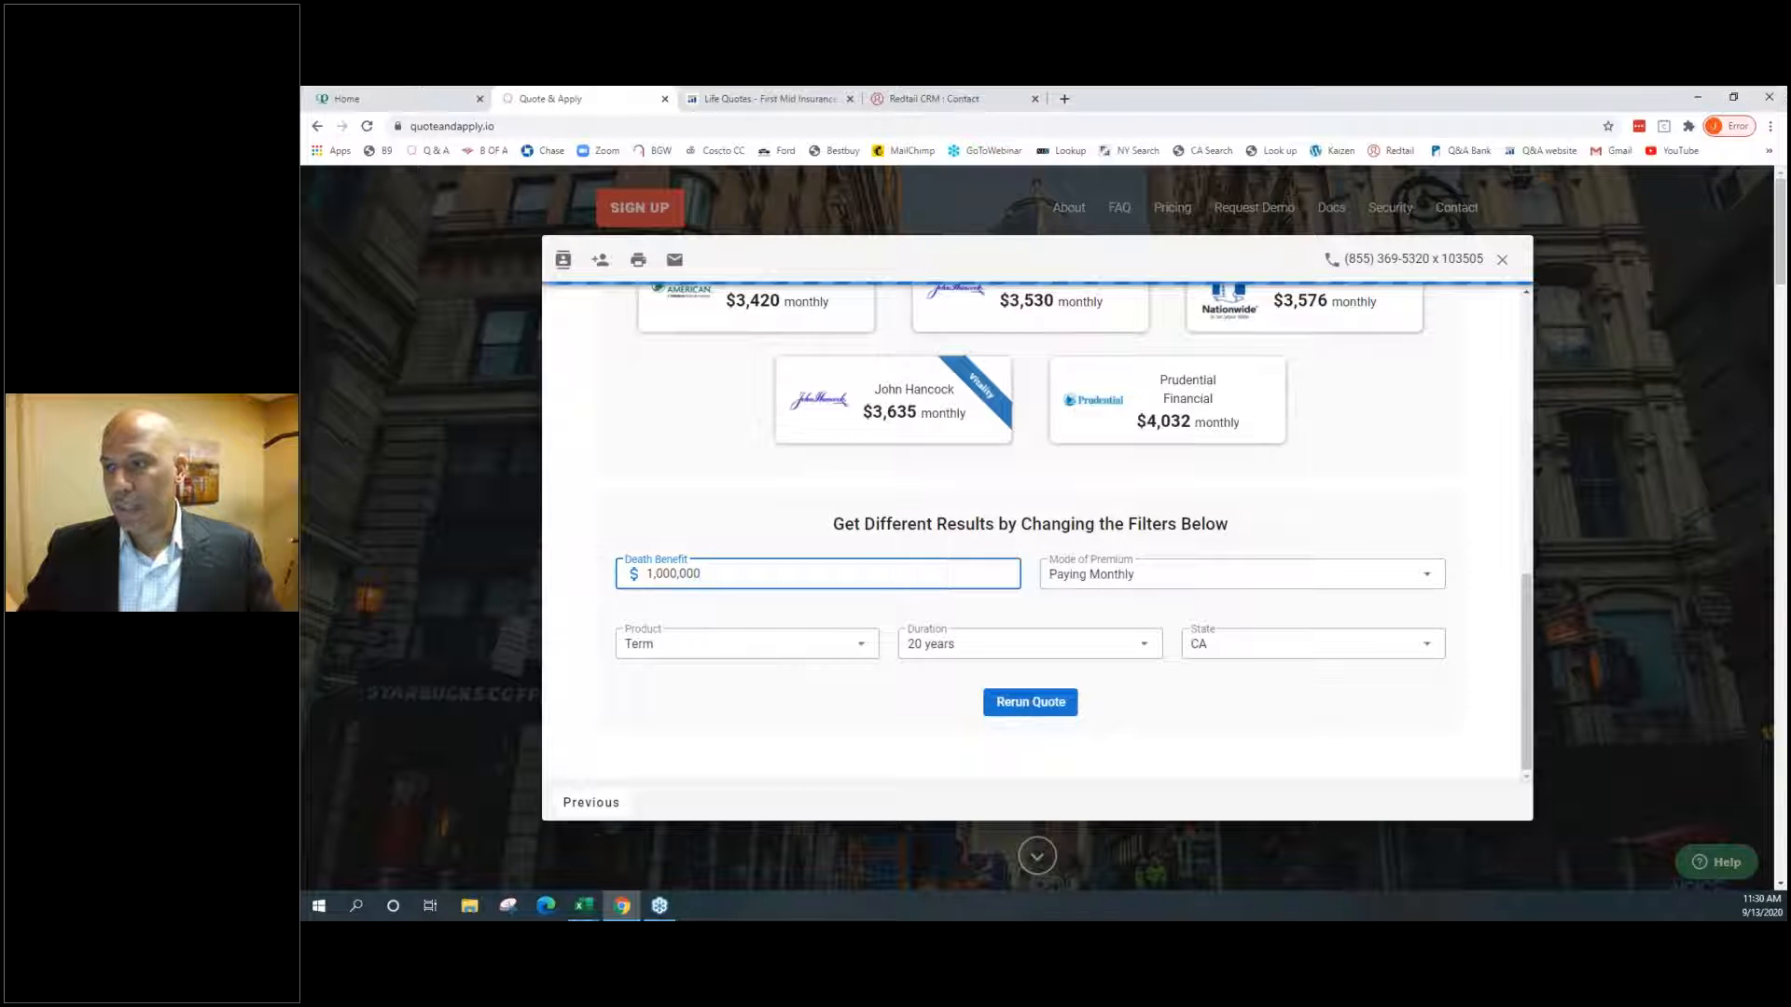
pyautogui.click(1004, 706)
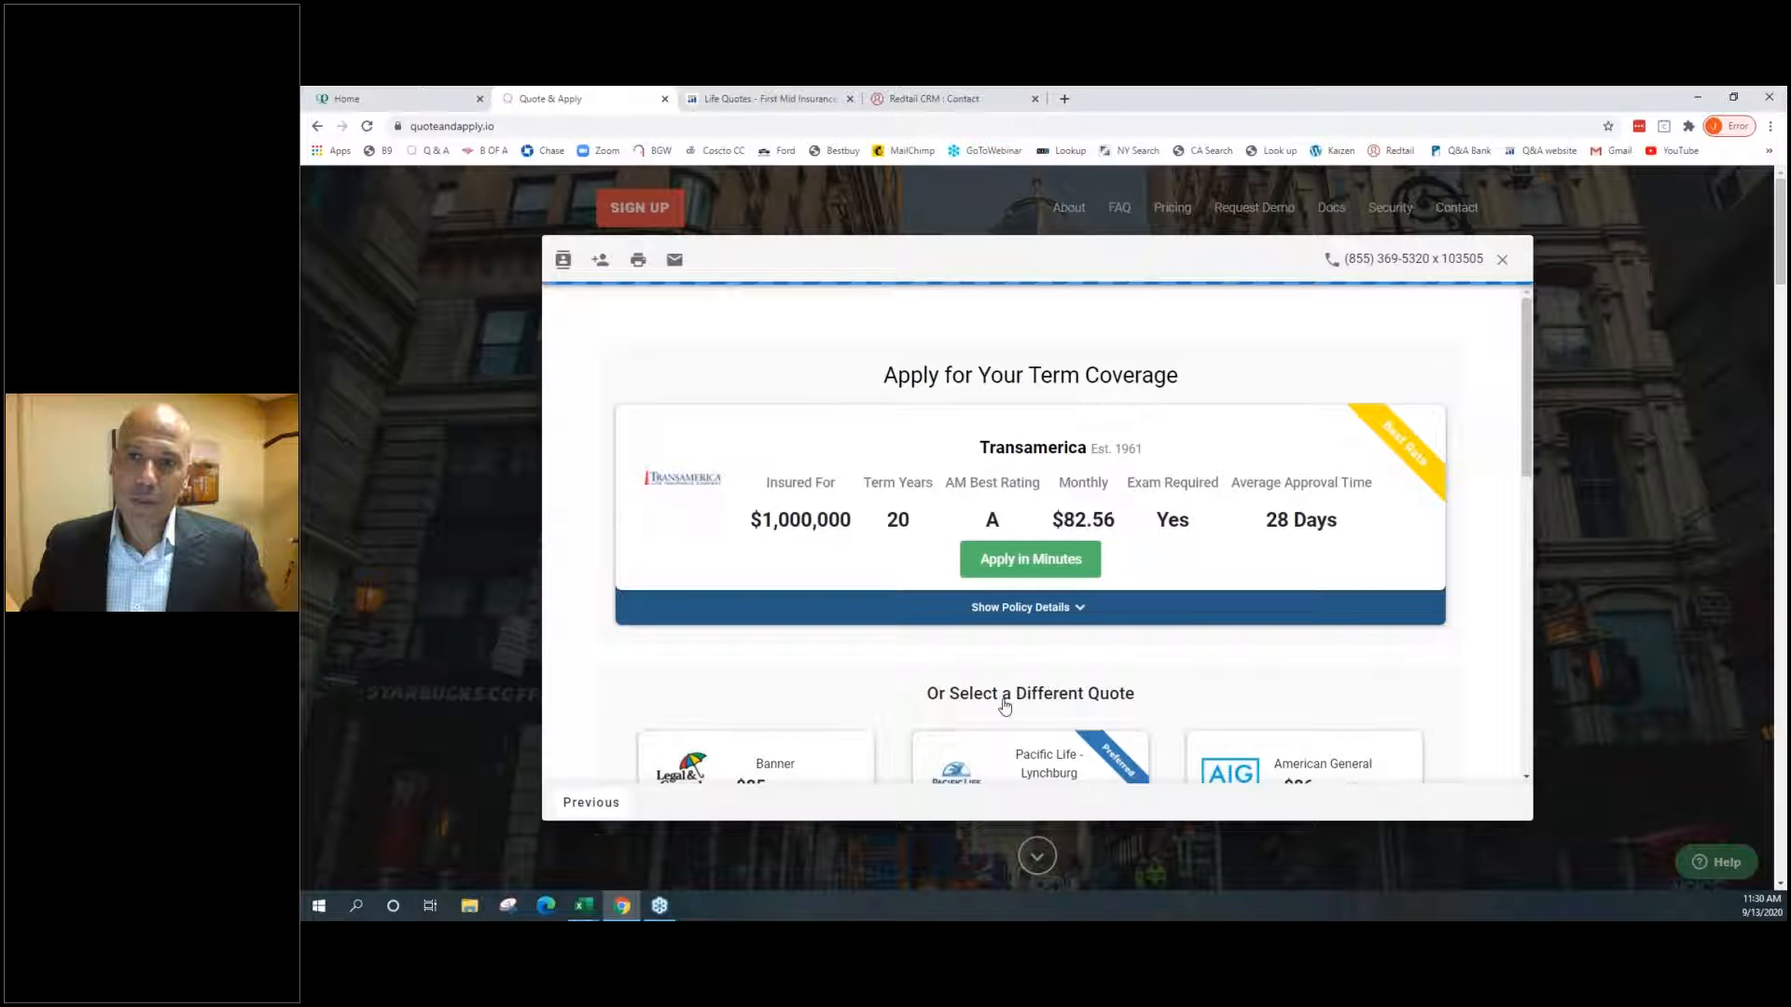
pyautogui.scroll(-2, 933, 646)
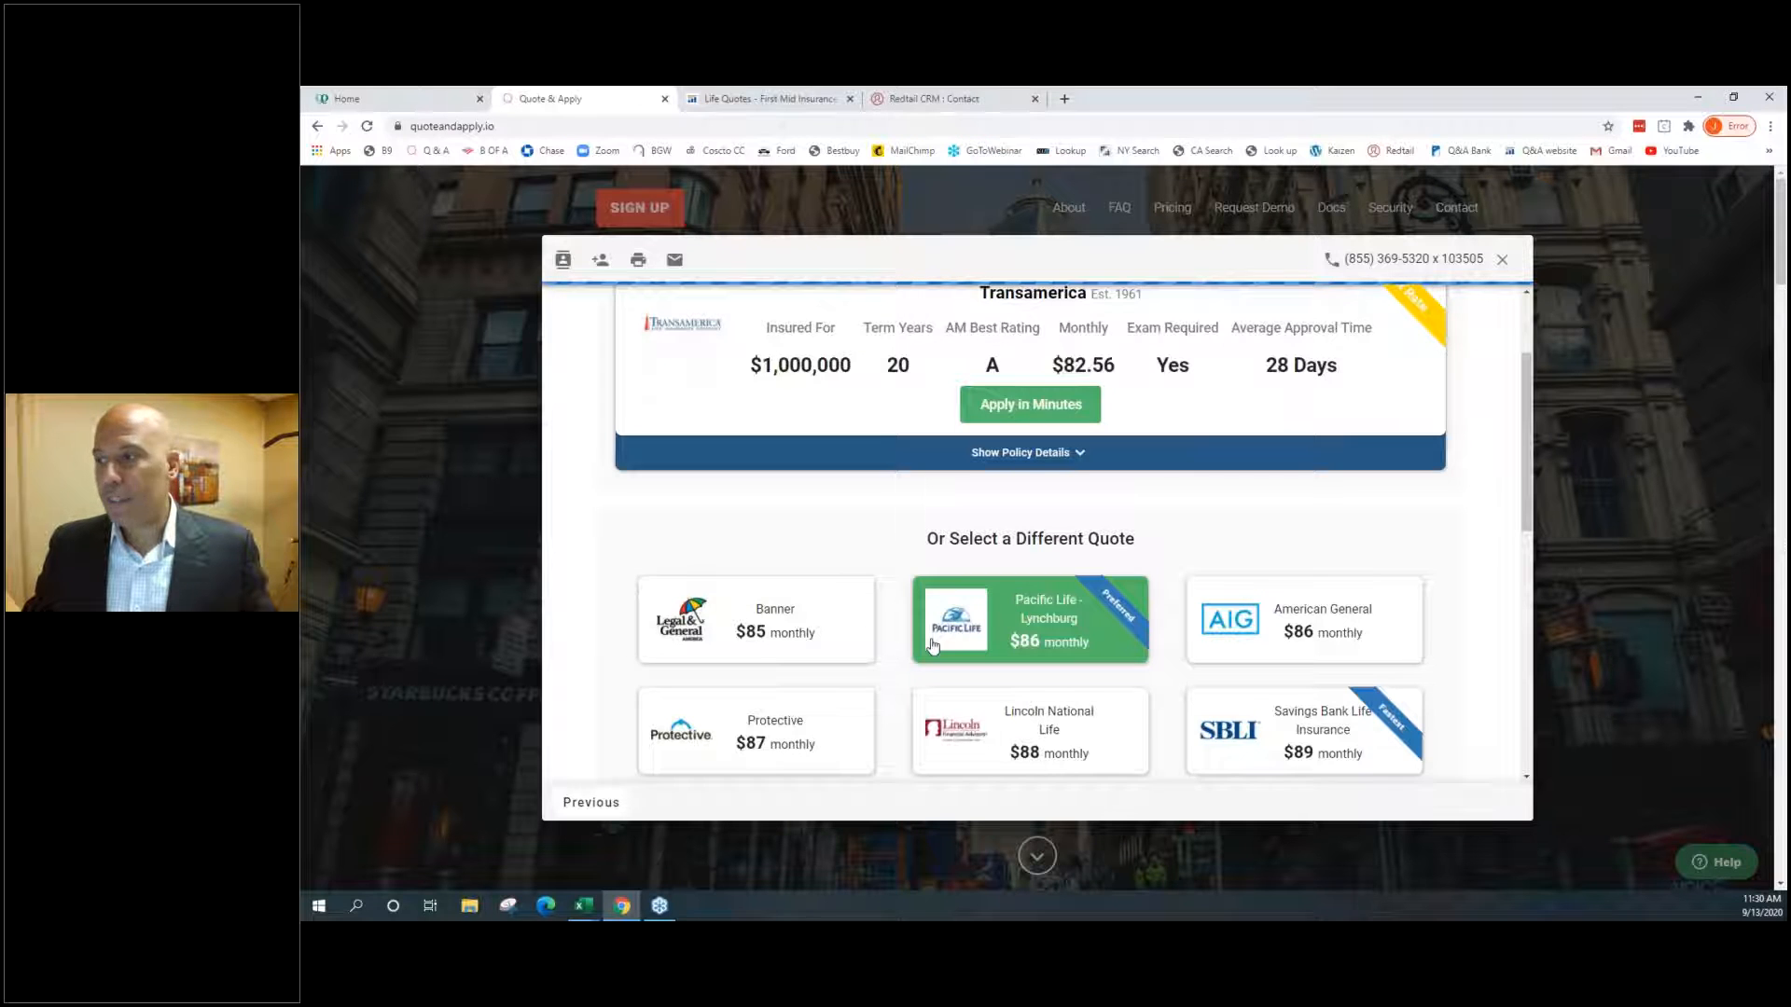
pyautogui.scroll(-2, 933, 646)
# Return to the product step showing $1,000,000 term rates
pyautogui.click(598, 803)
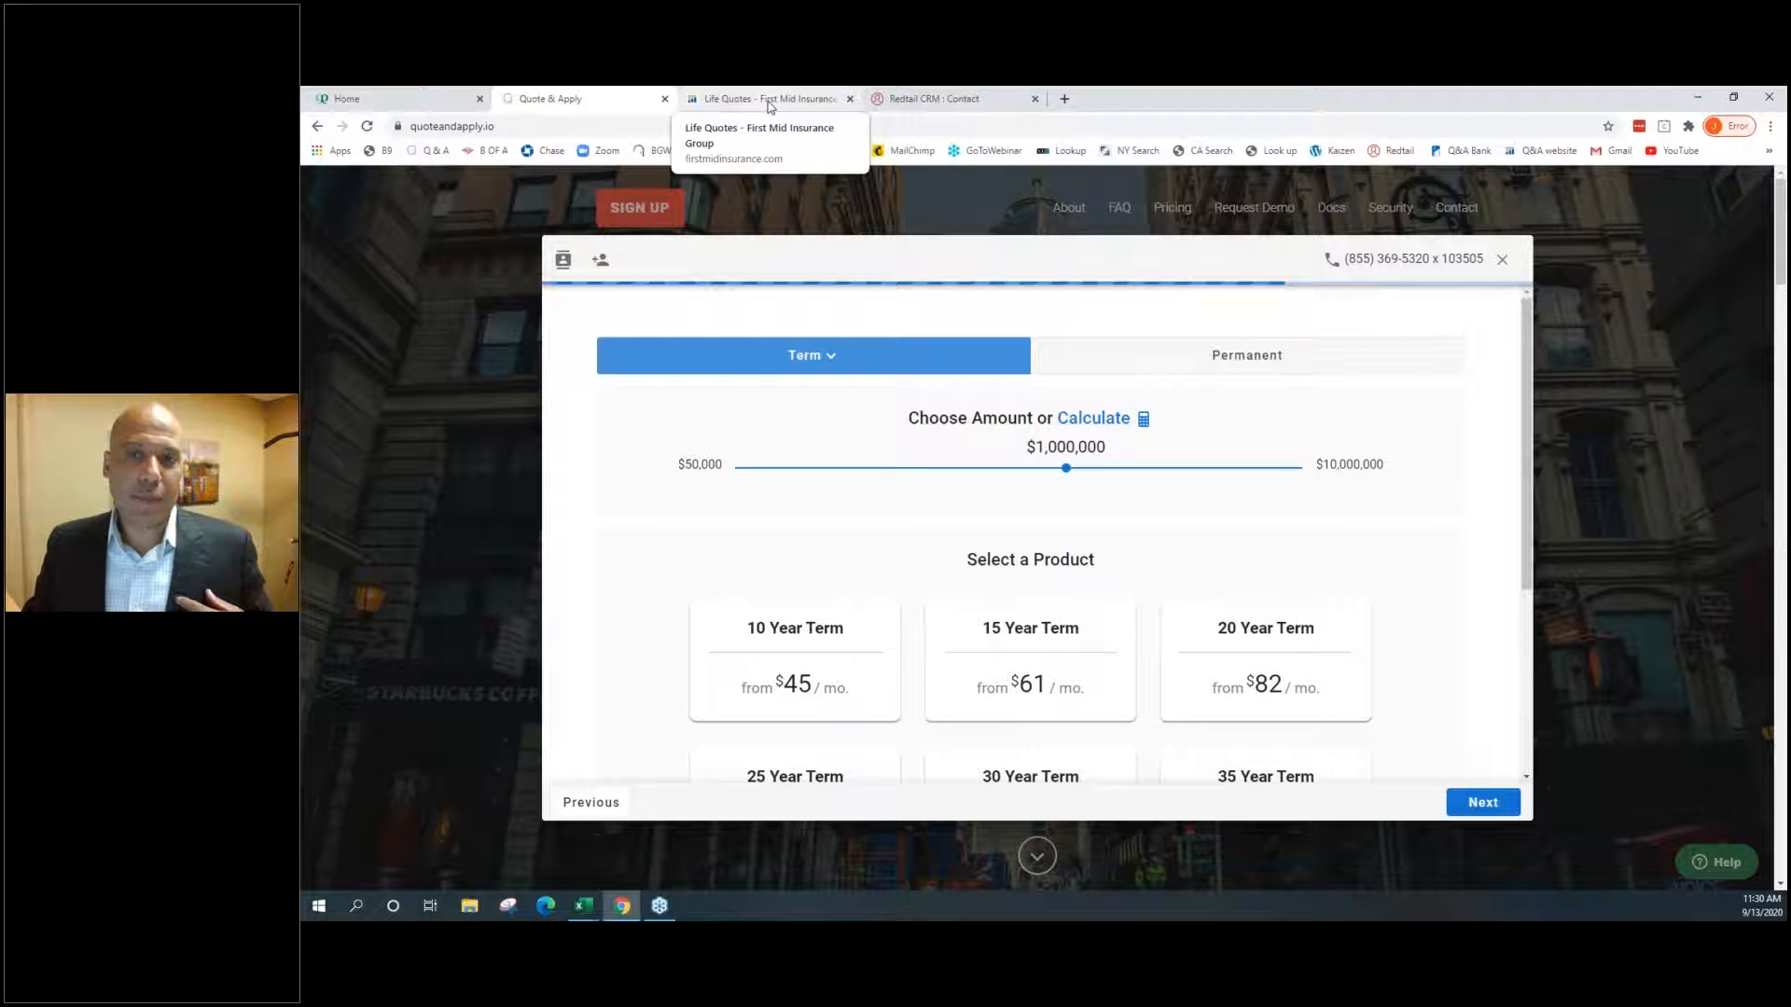
# Switch to the First Mid Insurance life quotes tab and scroll to its name form
pyautogui.click(770, 107)
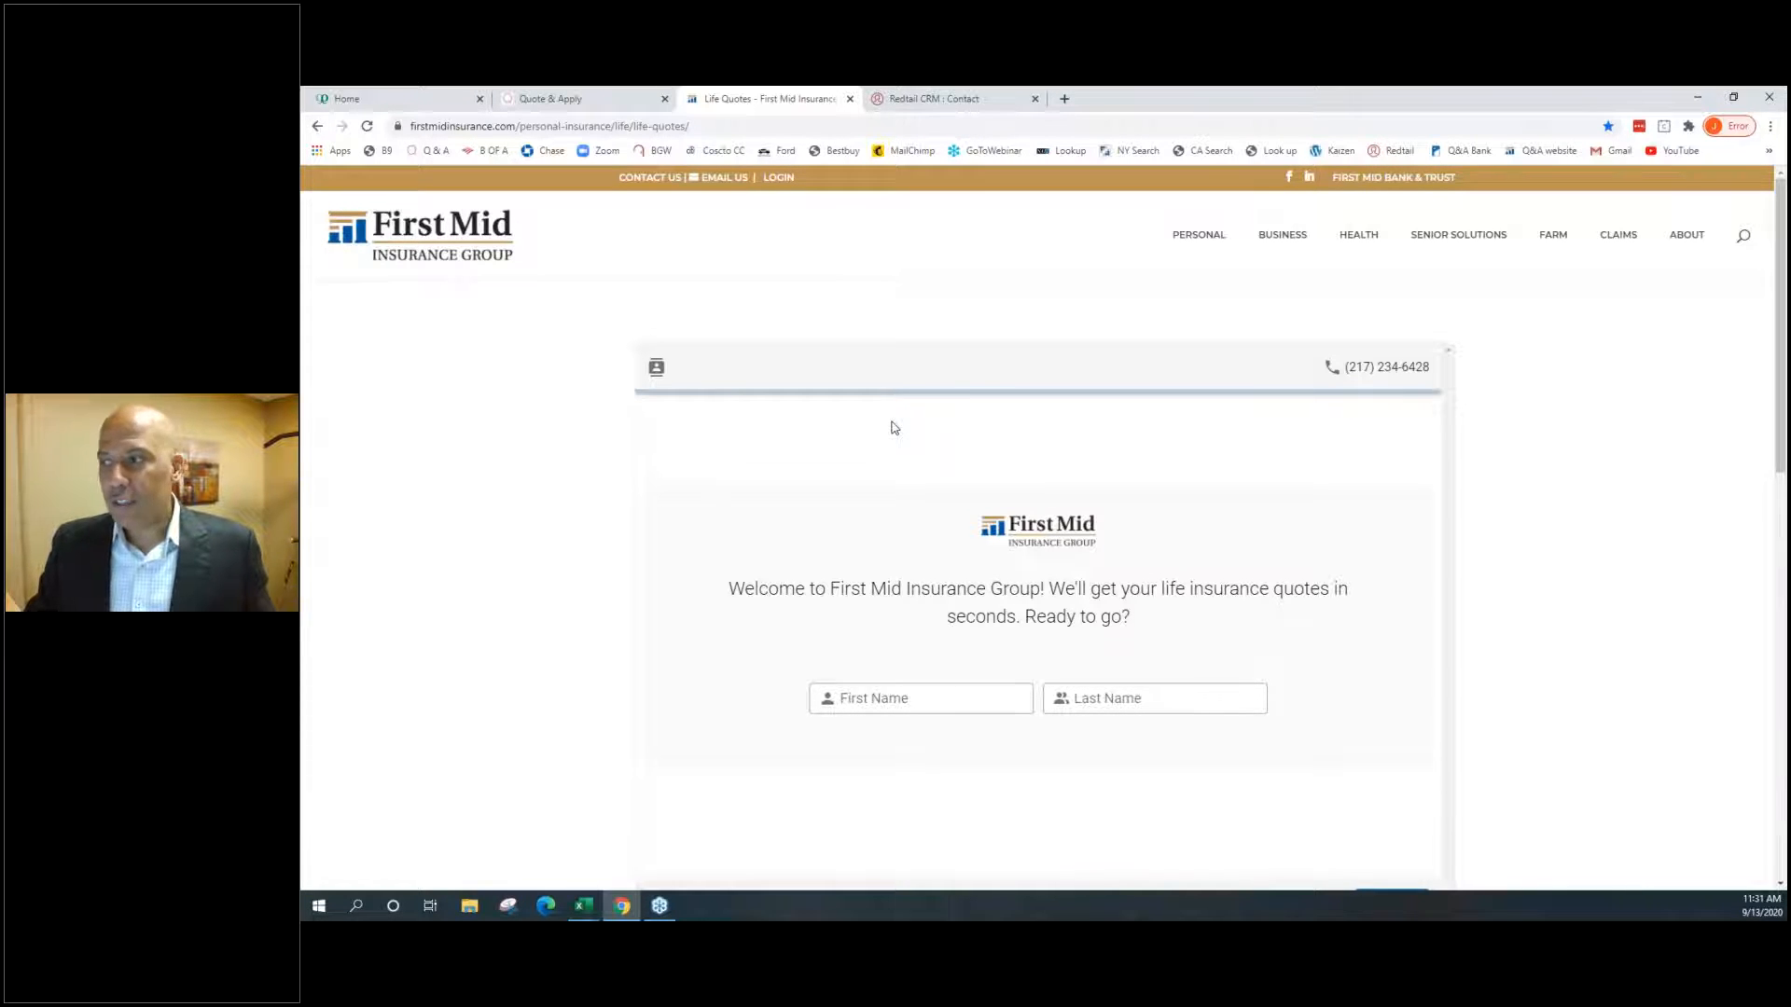
pyautogui.scroll(-1, 893, 428)
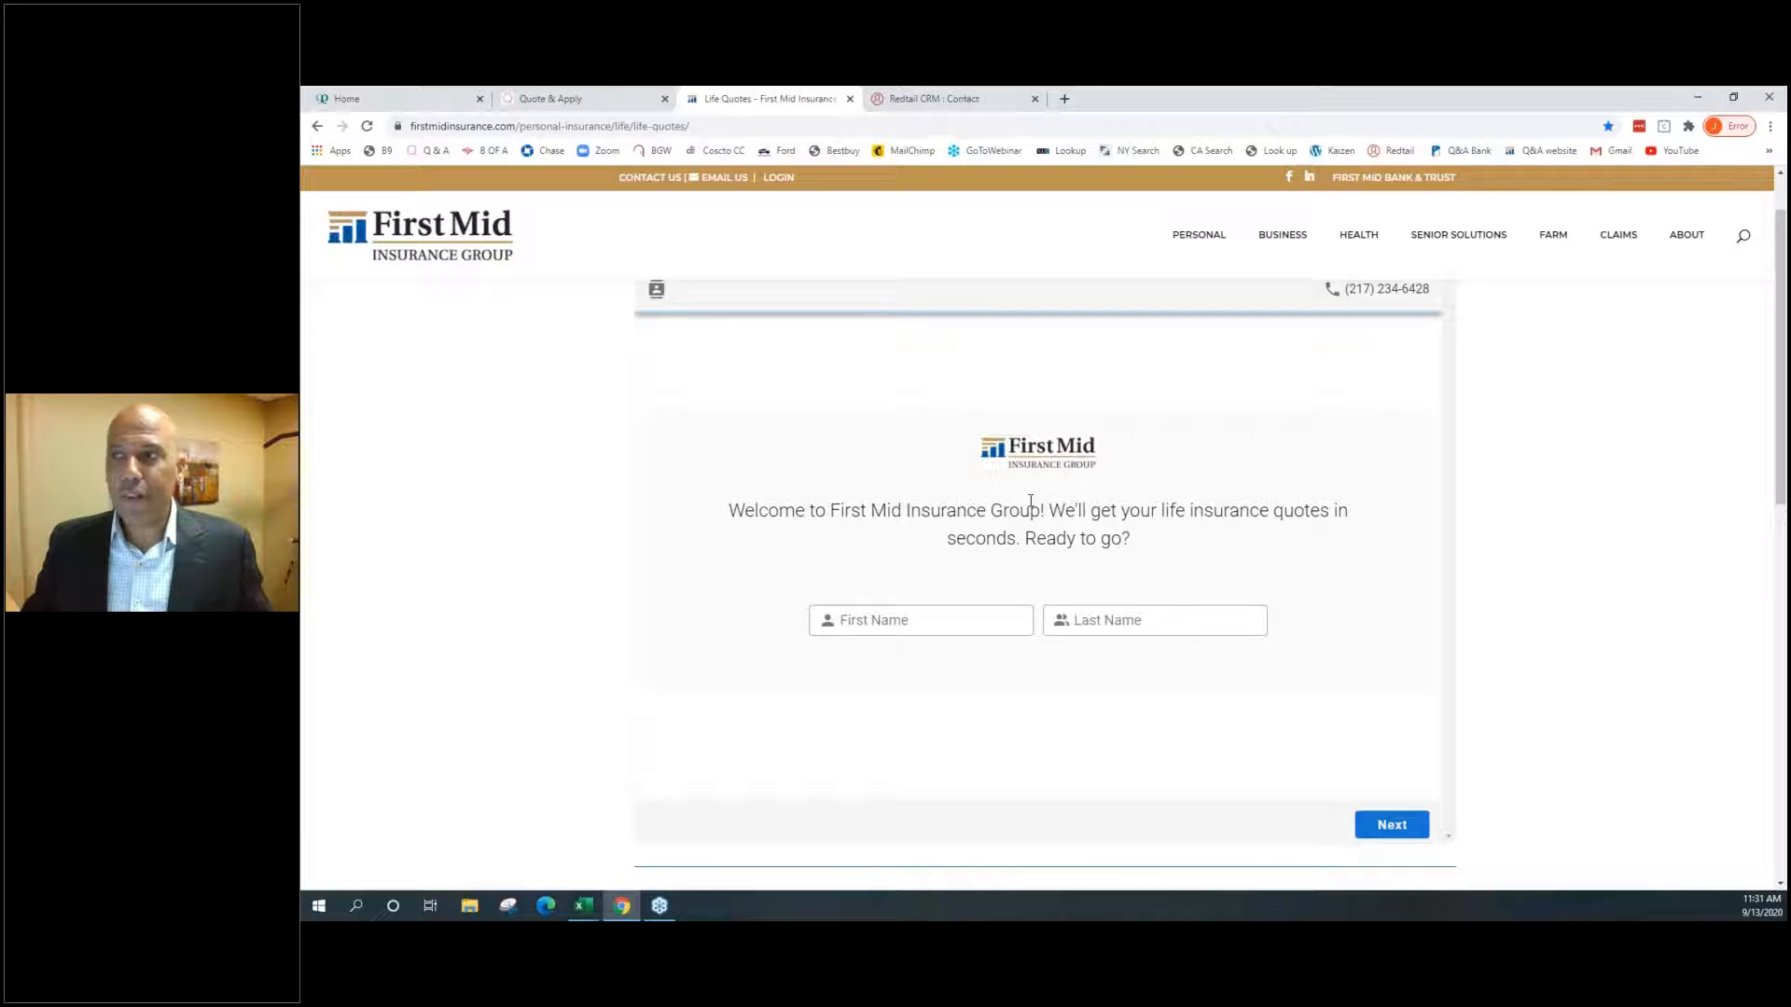
# Back in Quote & Apply, choose Permanent > Universal Life and fetch its quotes
pyautogui.click(594, 101)
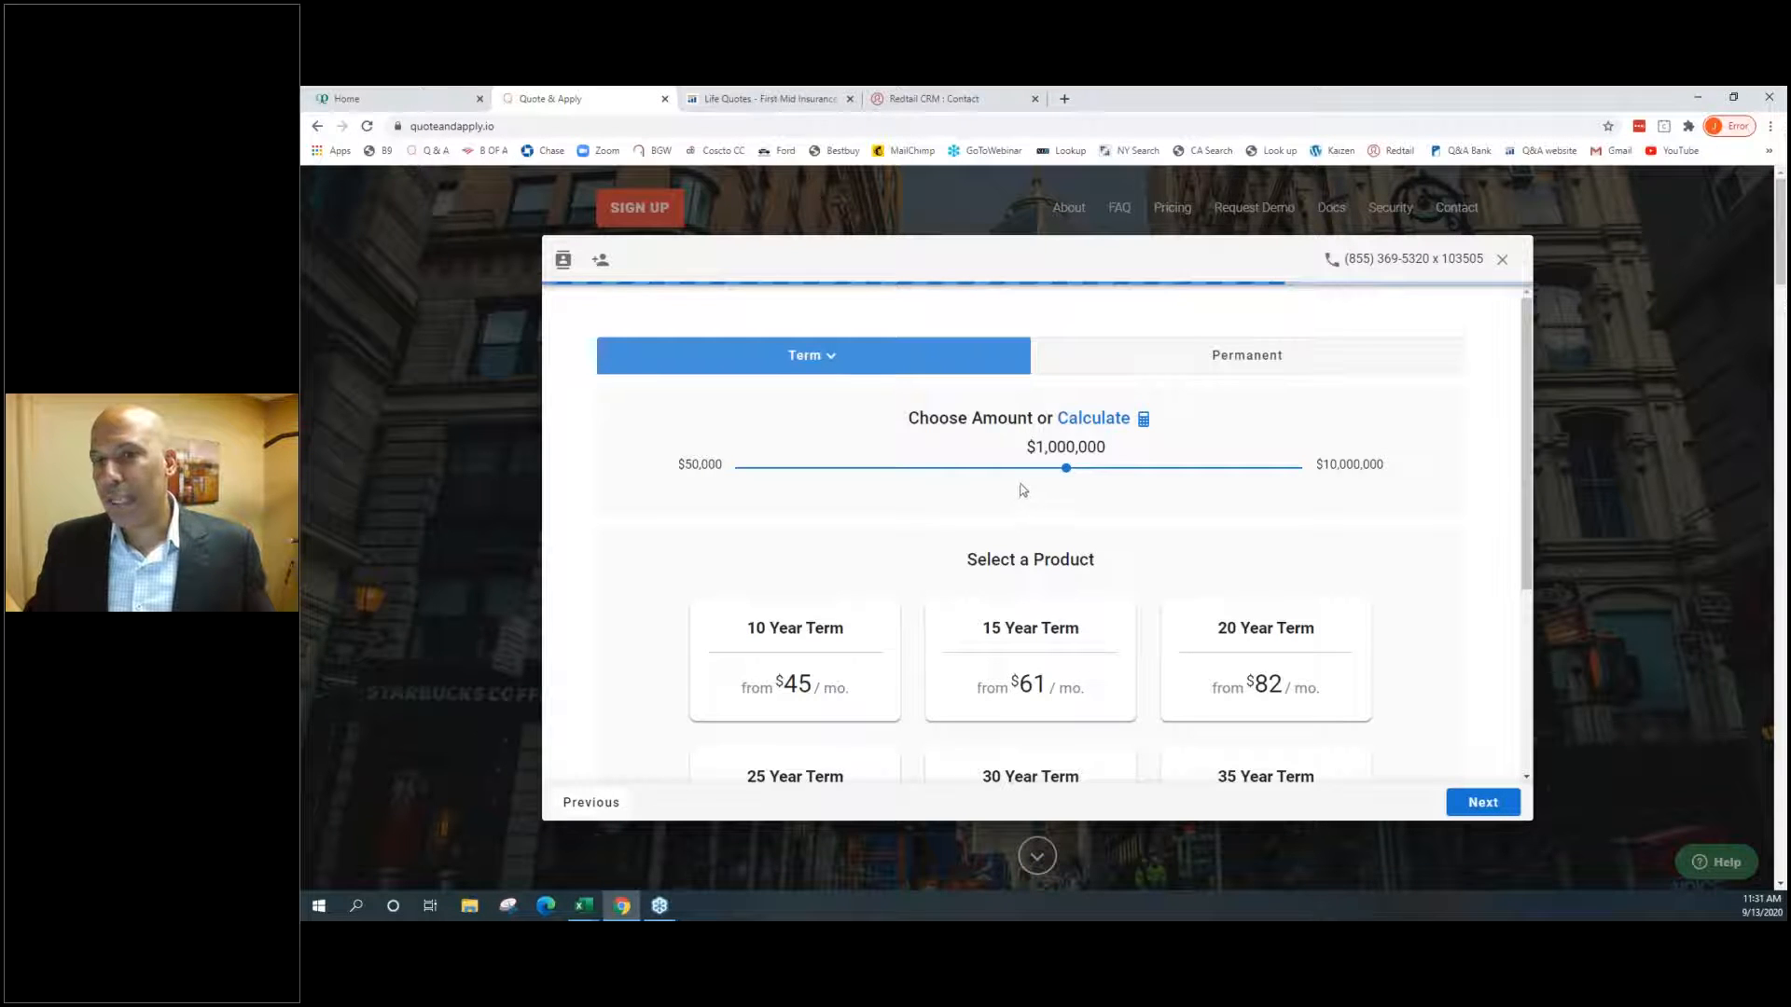
pyautogui.click(1180, 369)
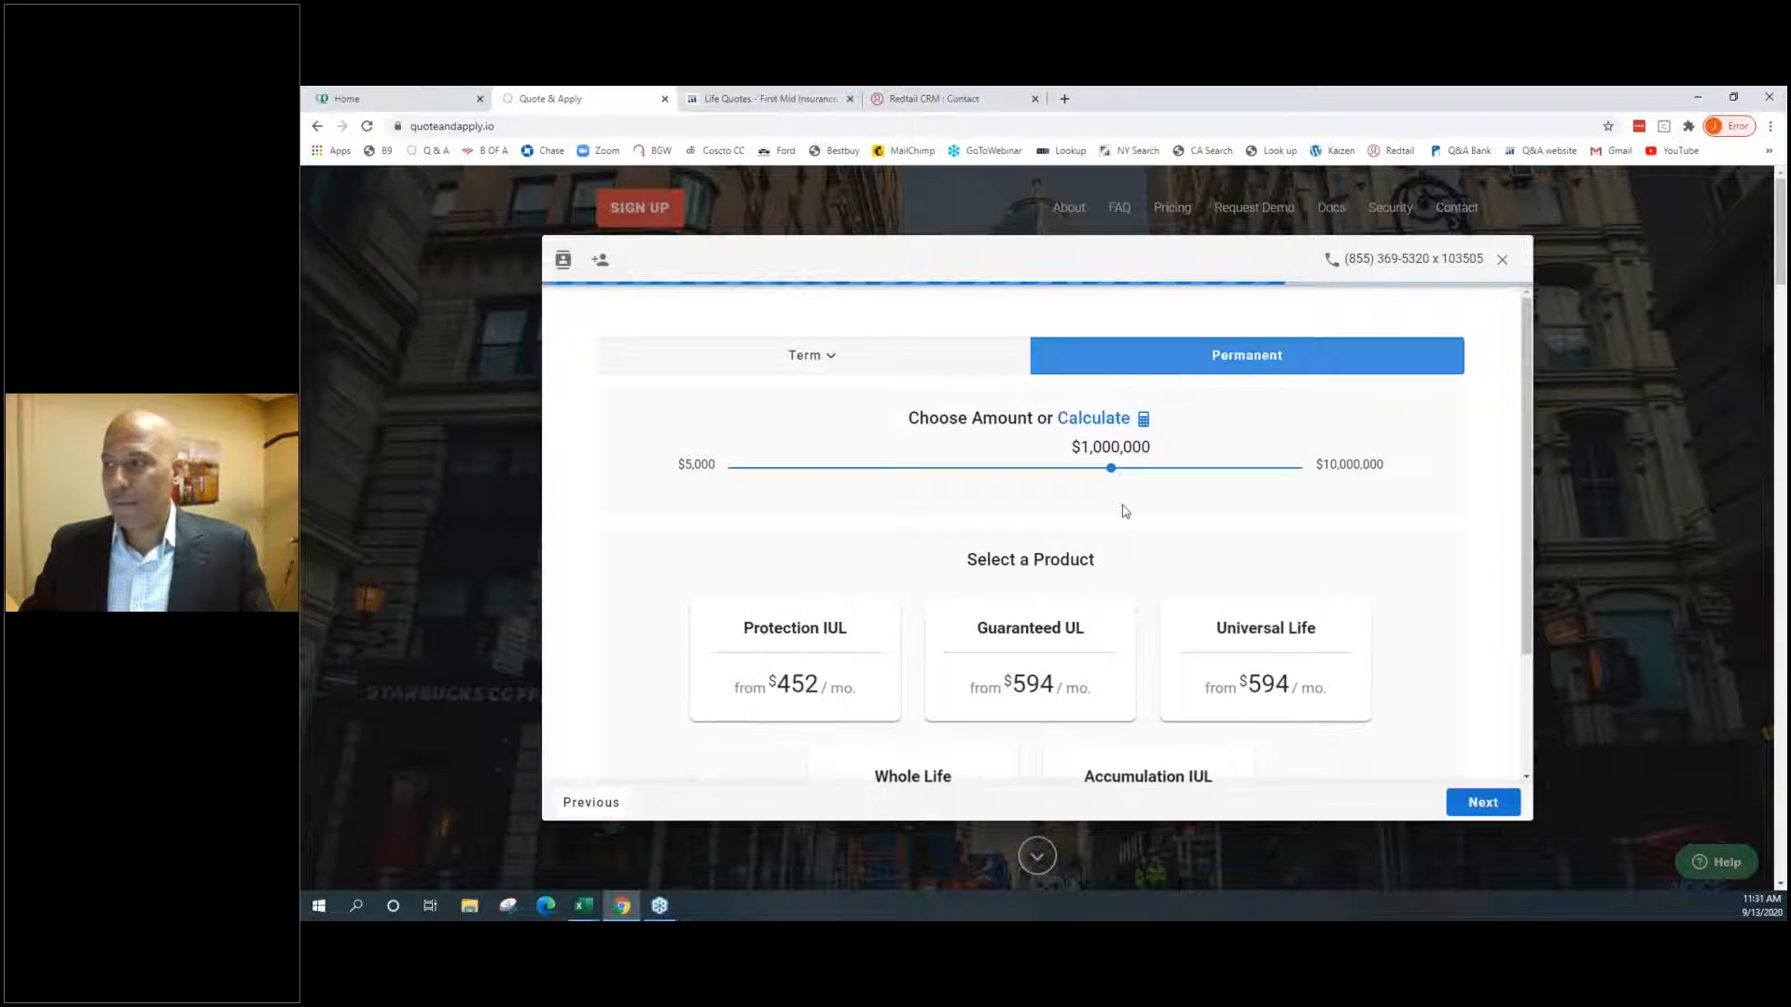
pyautogui.scroll(-1, 1127, 528)
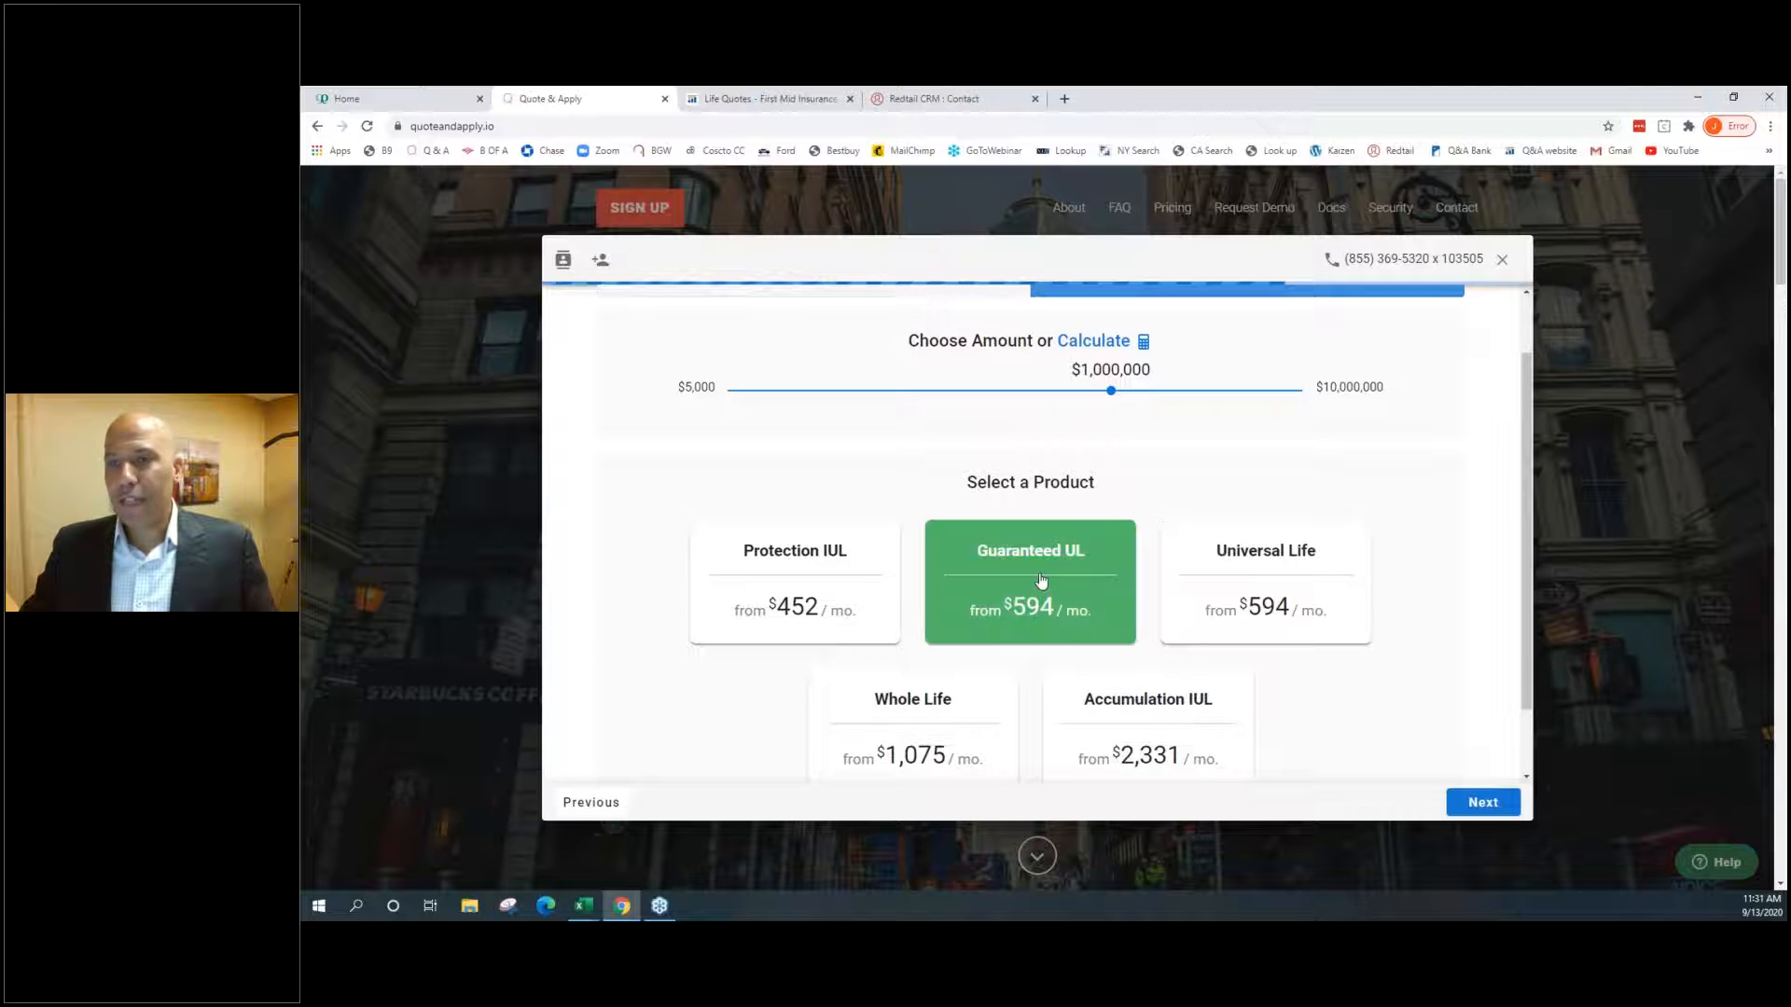
pyautogui.scroll(-1, 795, 600)
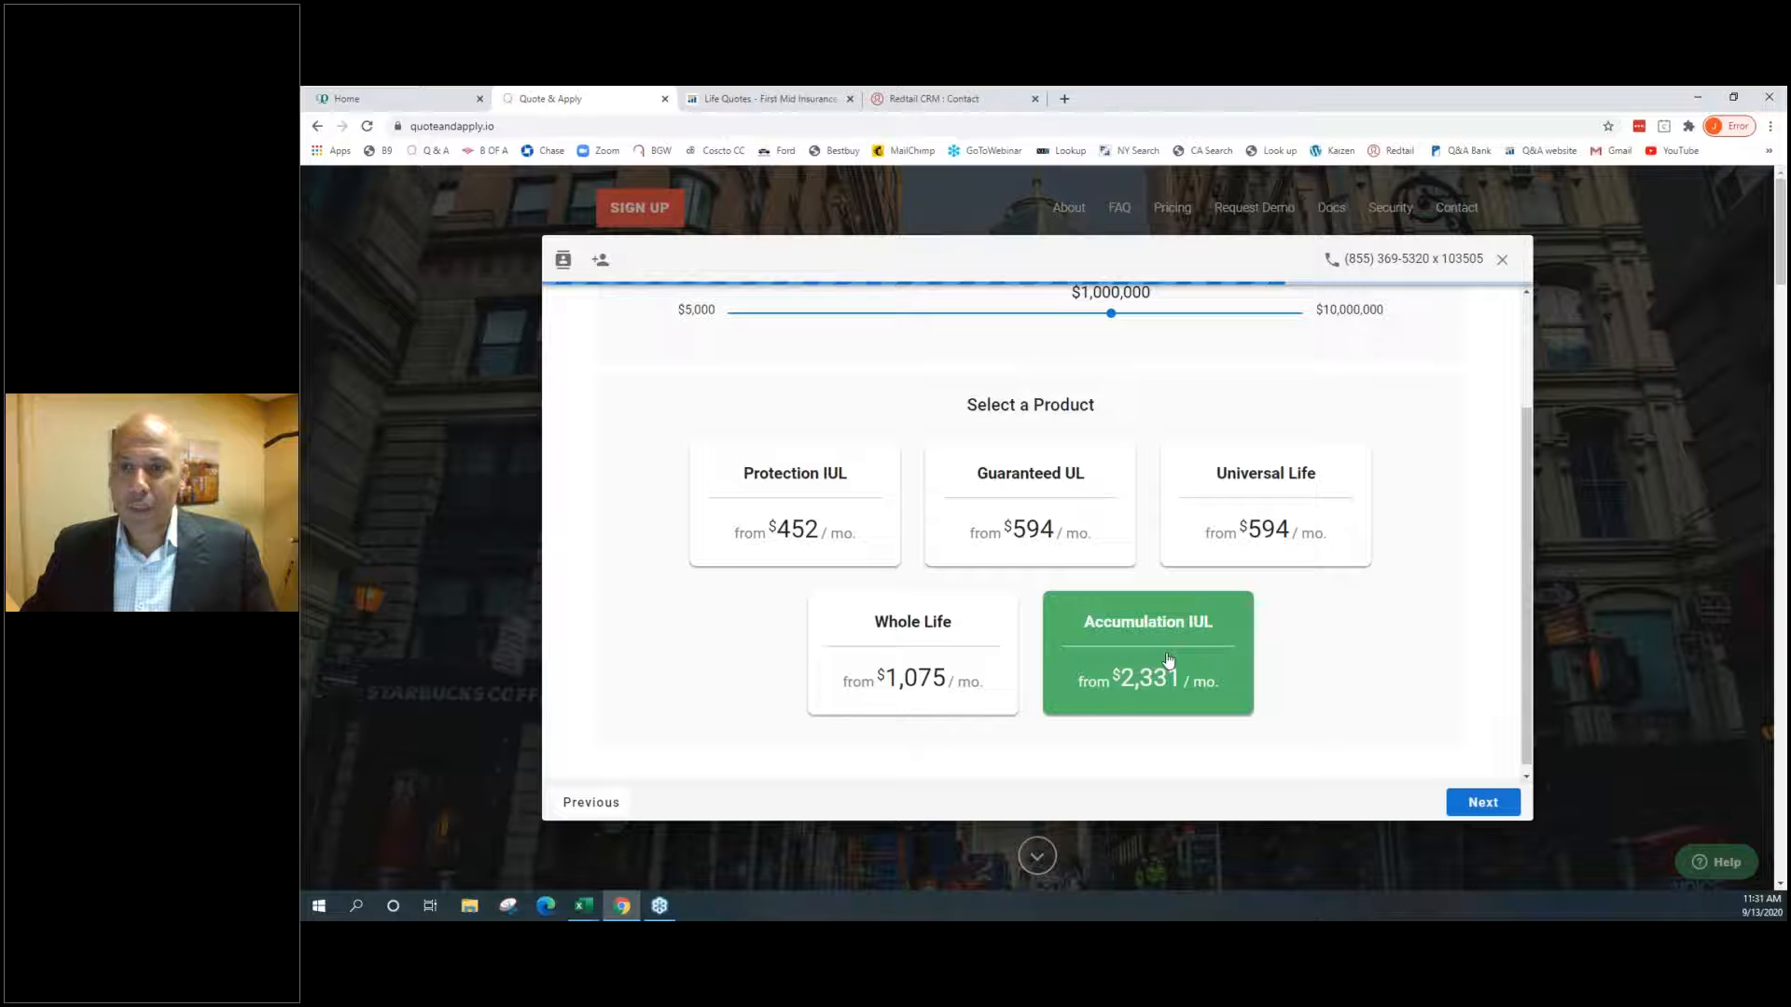
pyautogui.scroll(1, 1168, 658)
pyautogui.click(1268, 610)
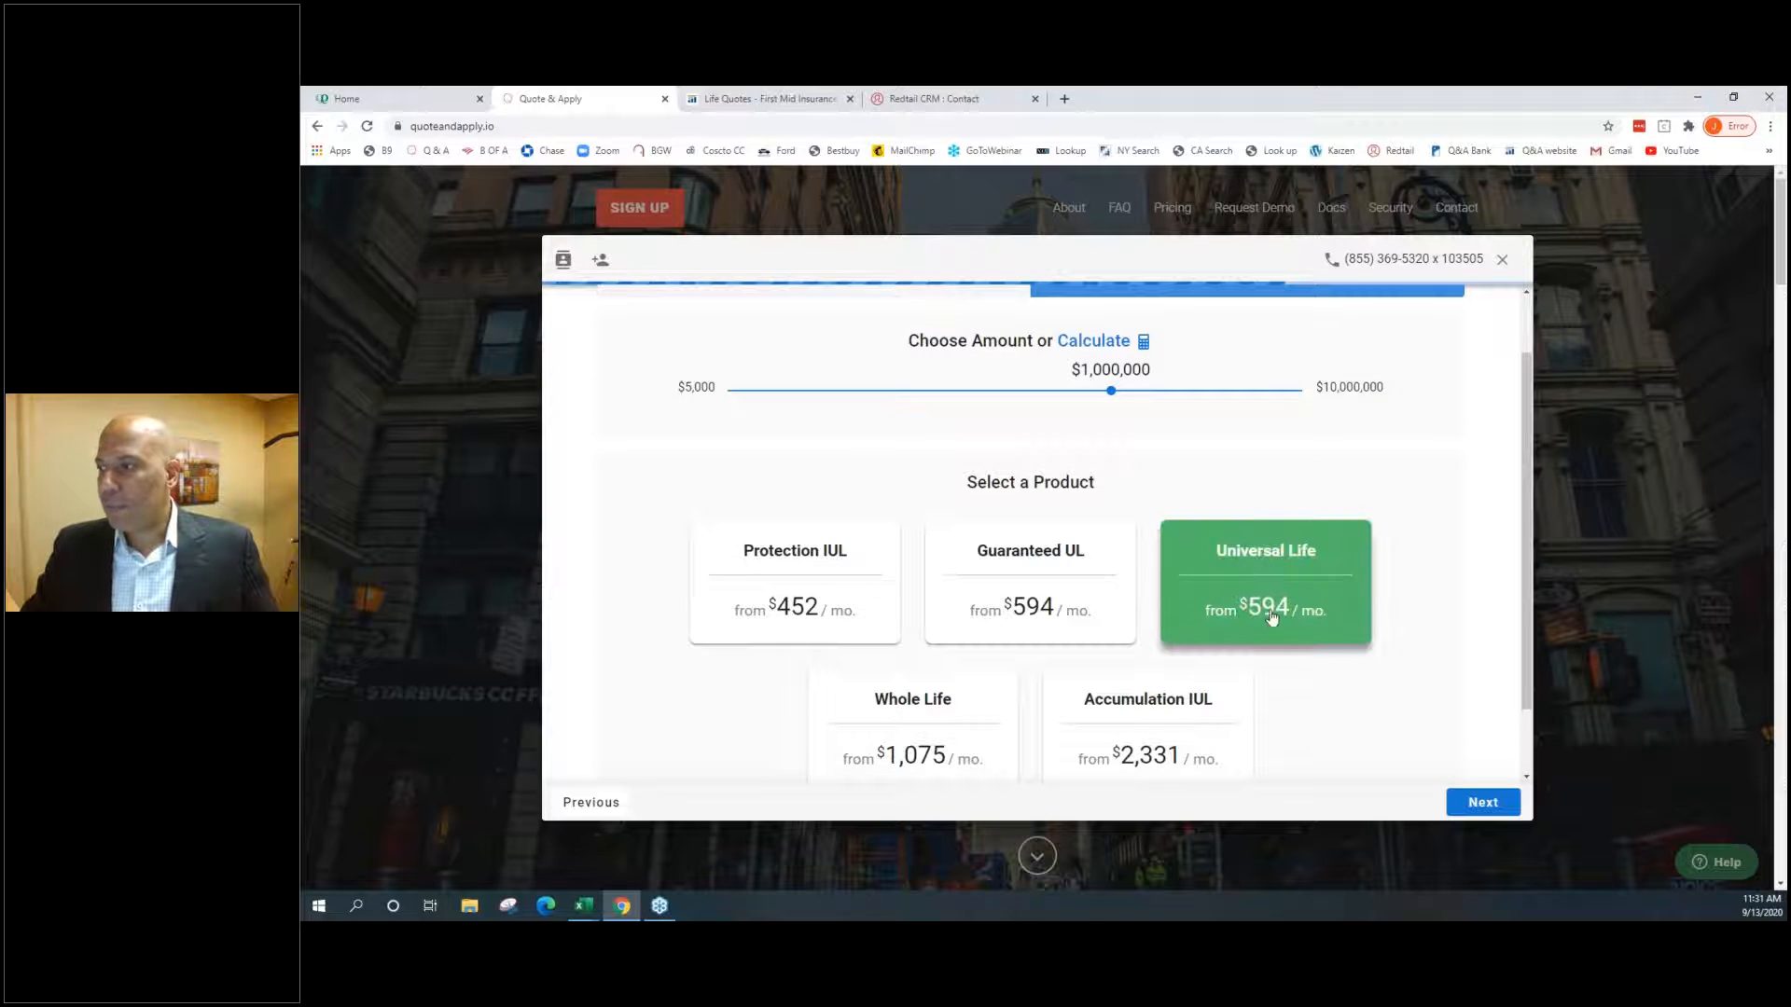
pyautogui.click(1479, 803)
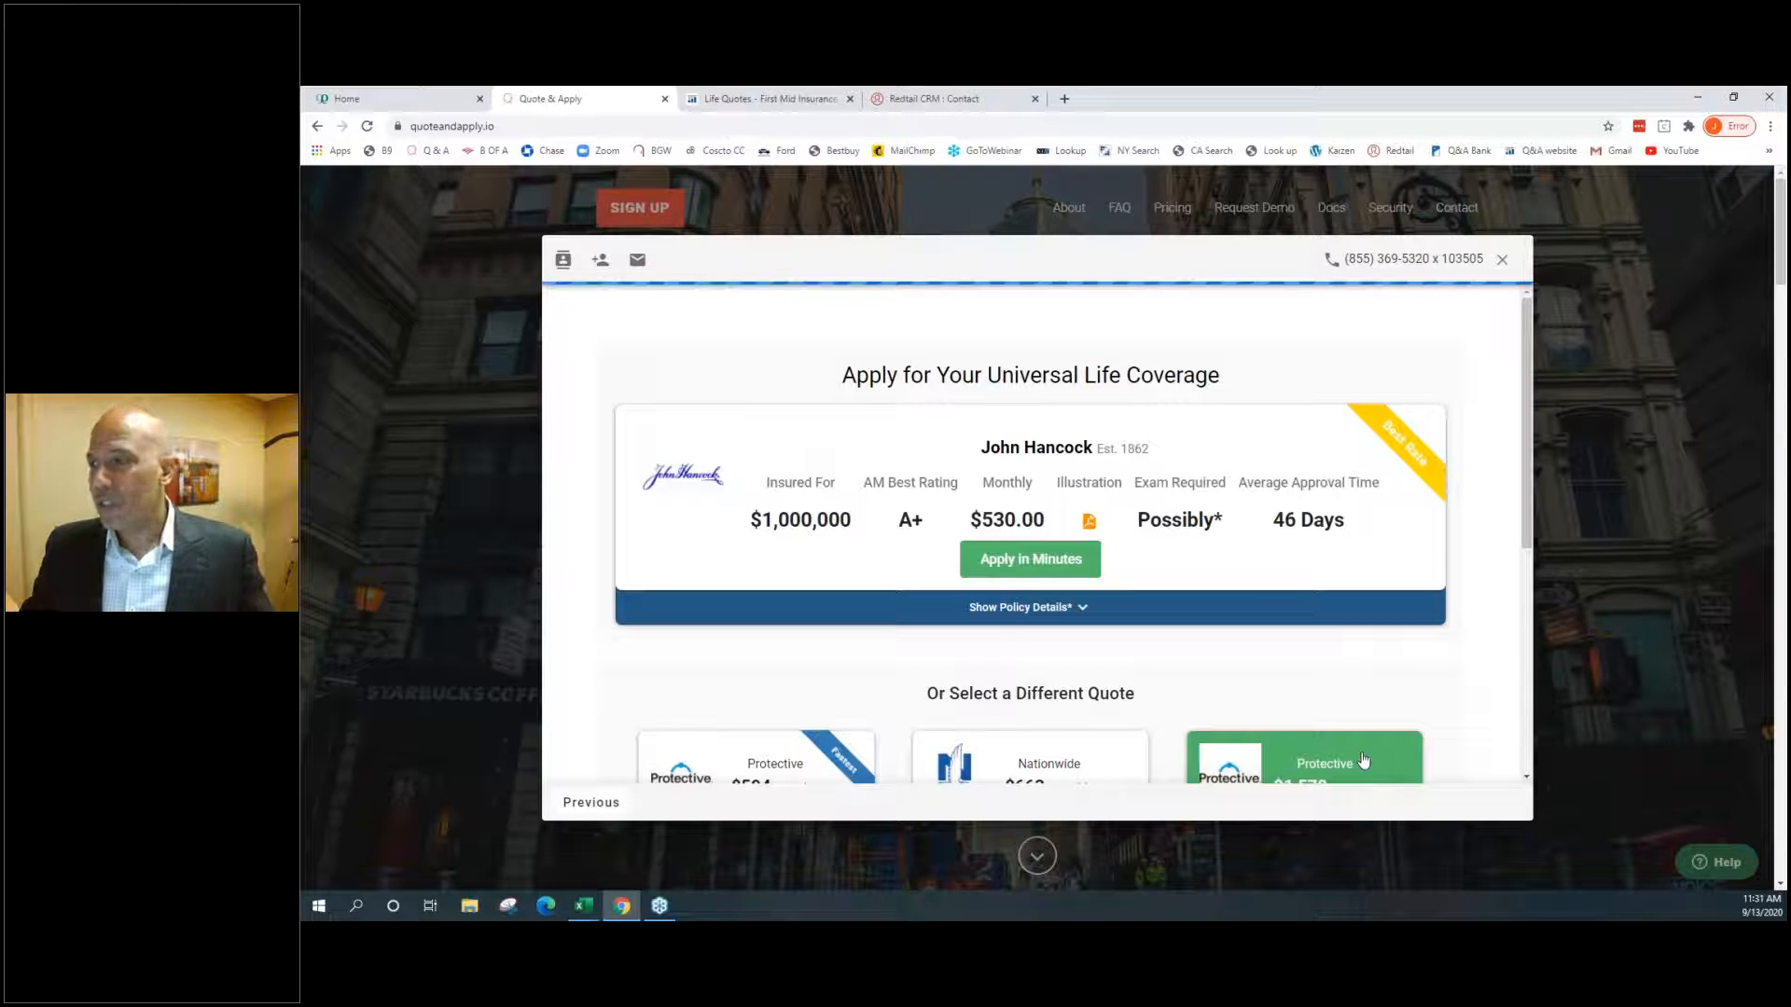
# Expand John Hancock's policy details and set the Long Term Care Rider to With LTC/Chronic Illness
pyautogui.scroll(-2, 1362, 758)
pyautogui.click(1027, 471)
pyautogui.scroll(-1, 1066, 539)
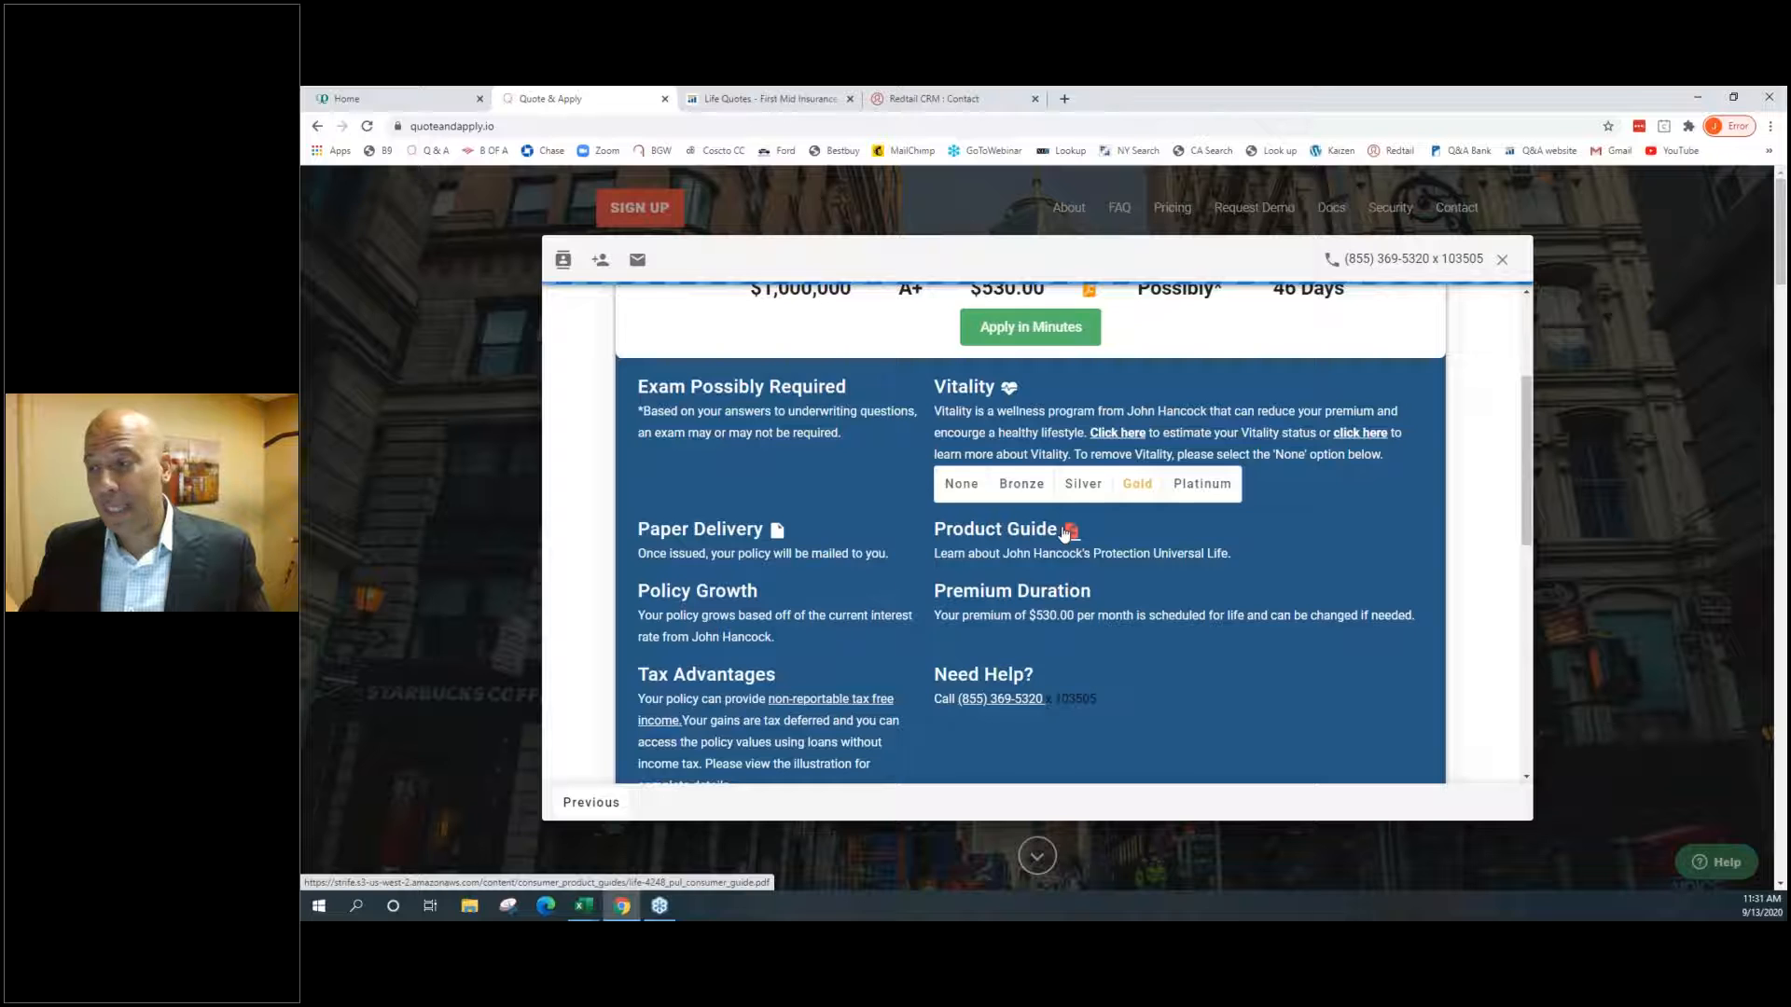
pyautogui.scroll(-5, 1064, 534)
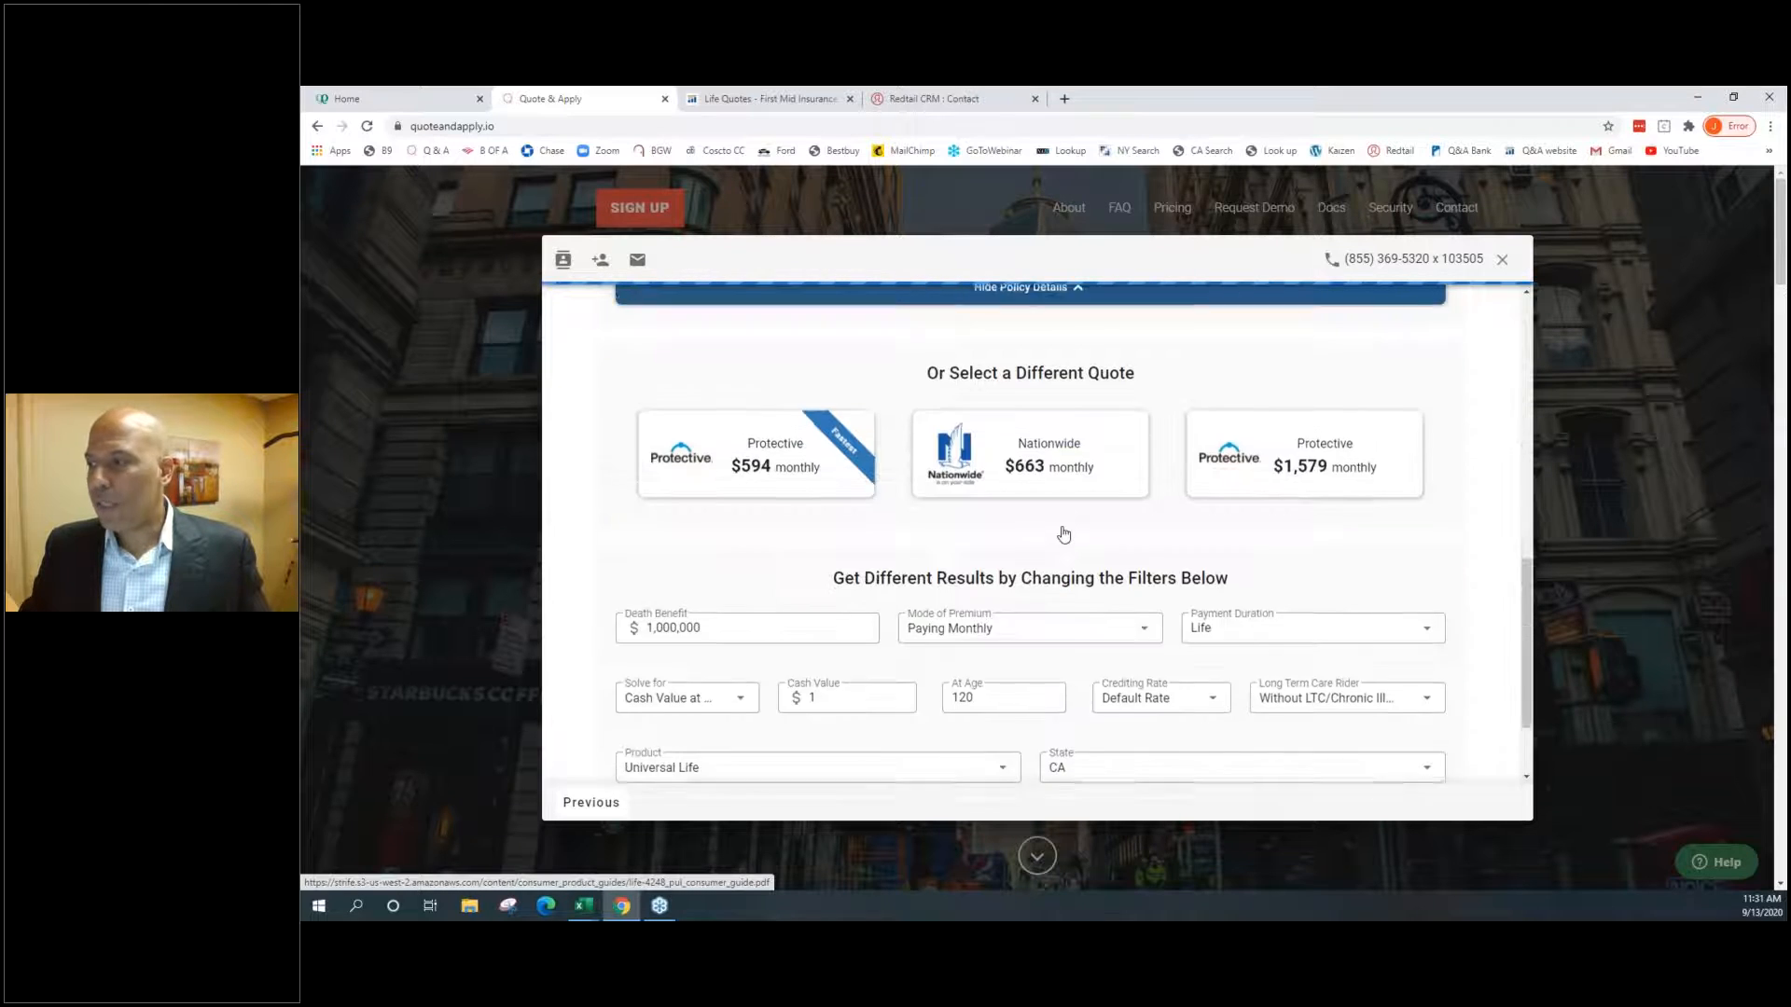
pyautogui.scroll(-1, 1064, 535)
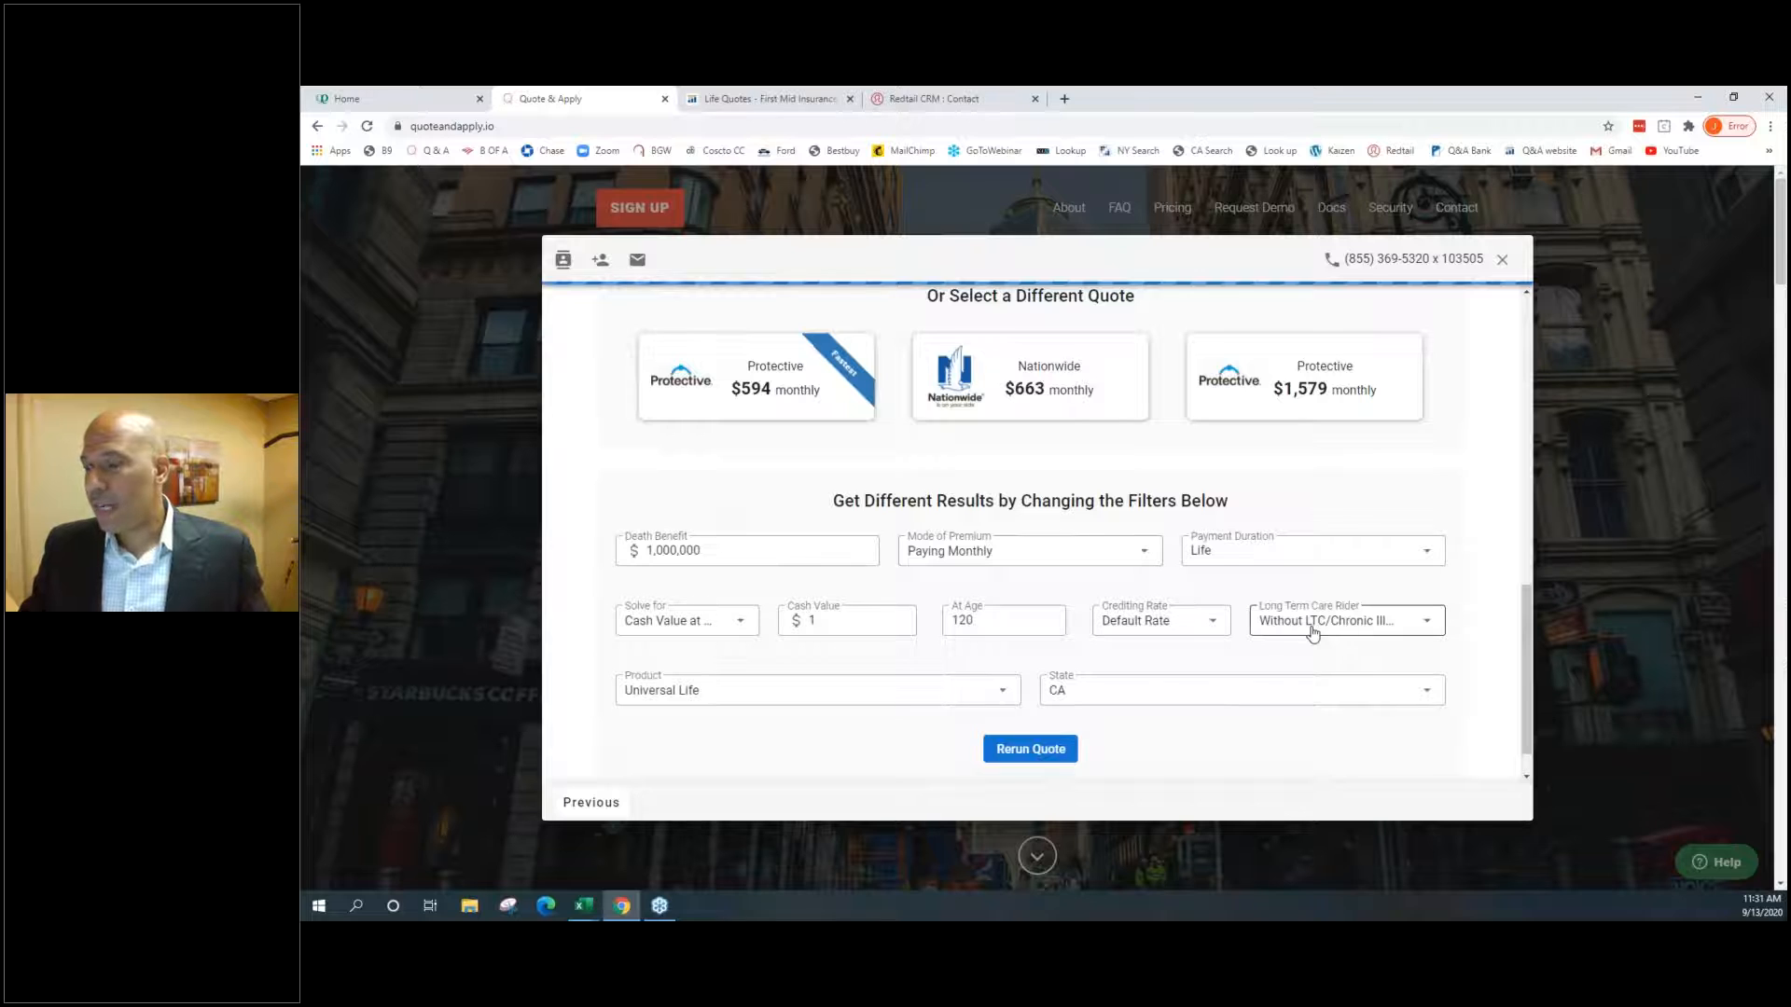
pyautogui.scroll(-1, 1313, 634)
pyautogui.click(1318, 581)
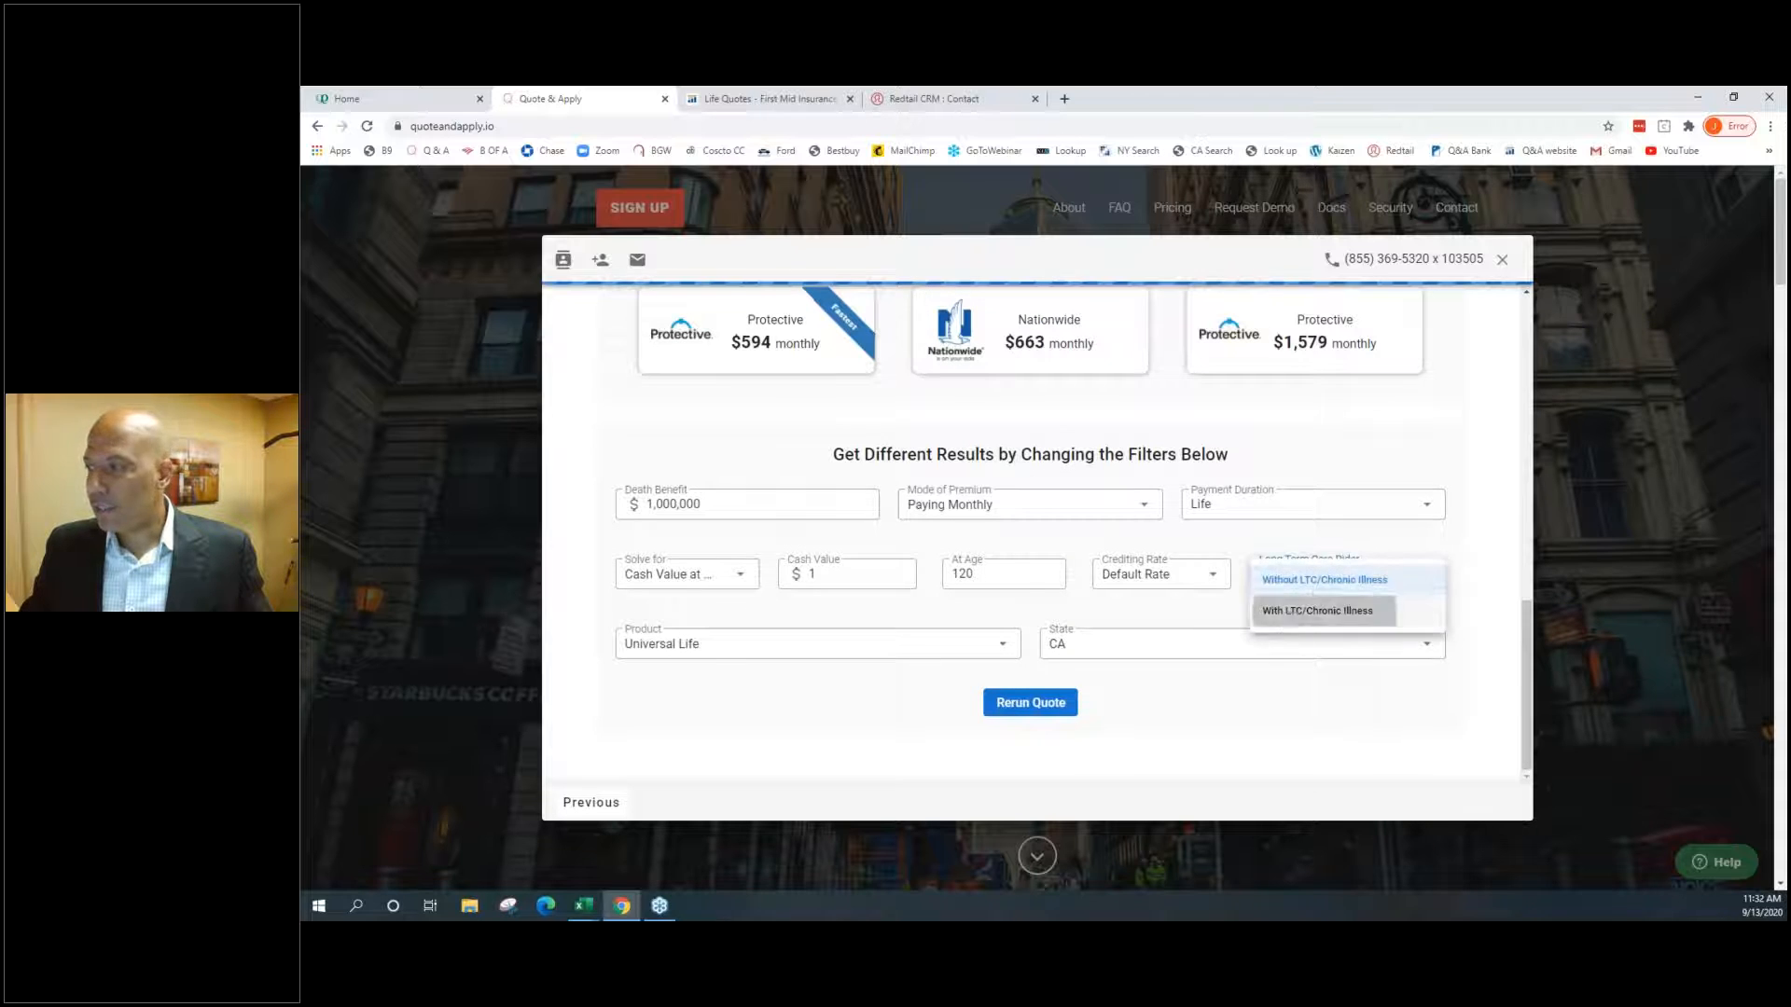
pyautogui.click(1318, 611)
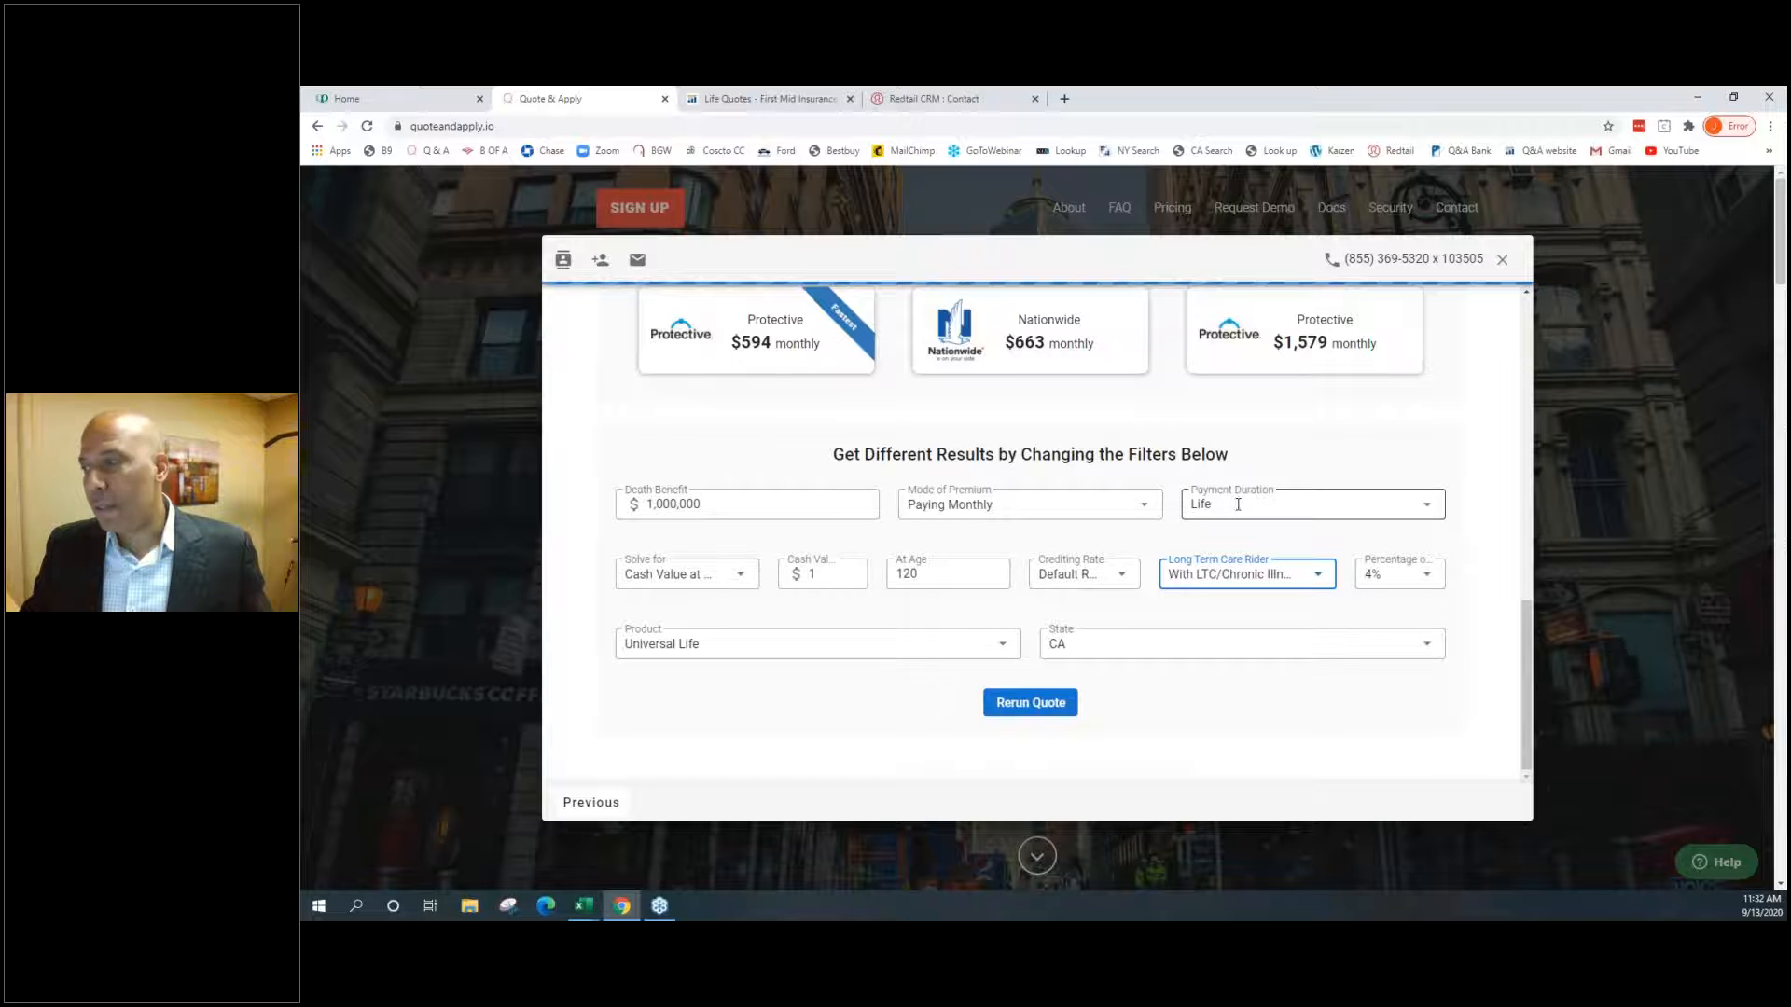
# Set Payment Duration to 10 Years / To age 52
pyautogui.click(1200, 504)
pyautogui.scroll(-5, 1204, 585)
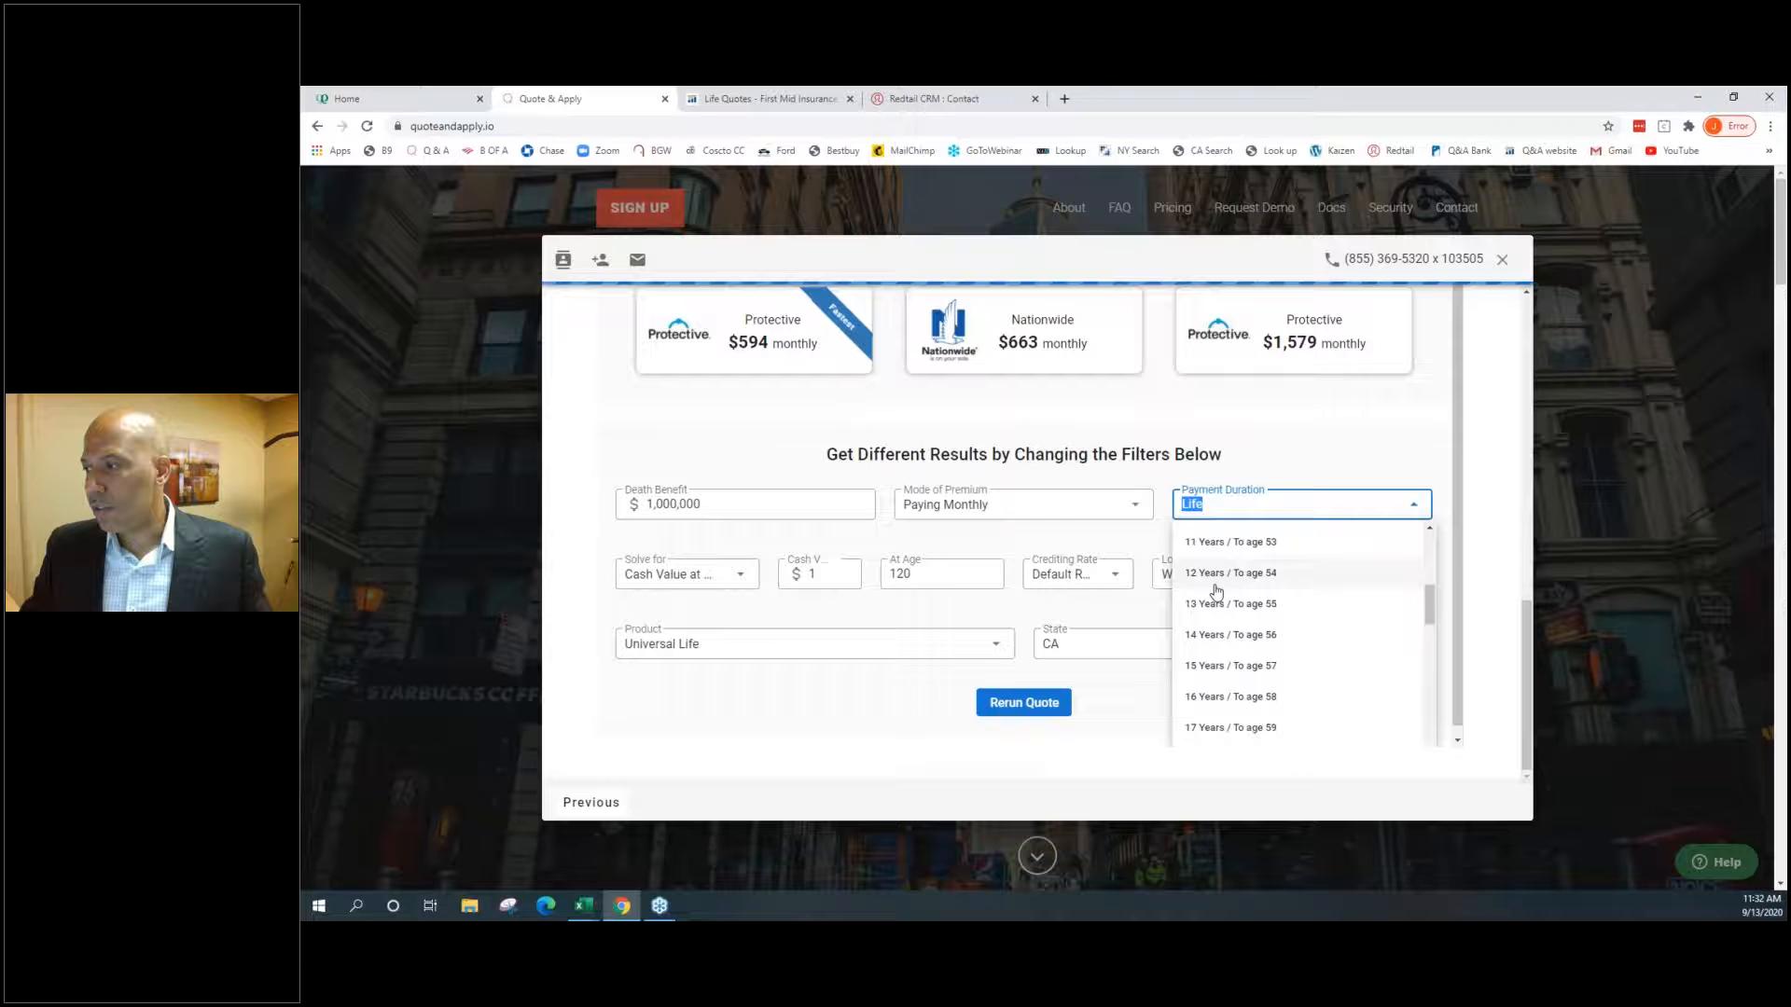
pyautogui.scroll(1, 1213, 588)
pyautogui.click(1210, 586)
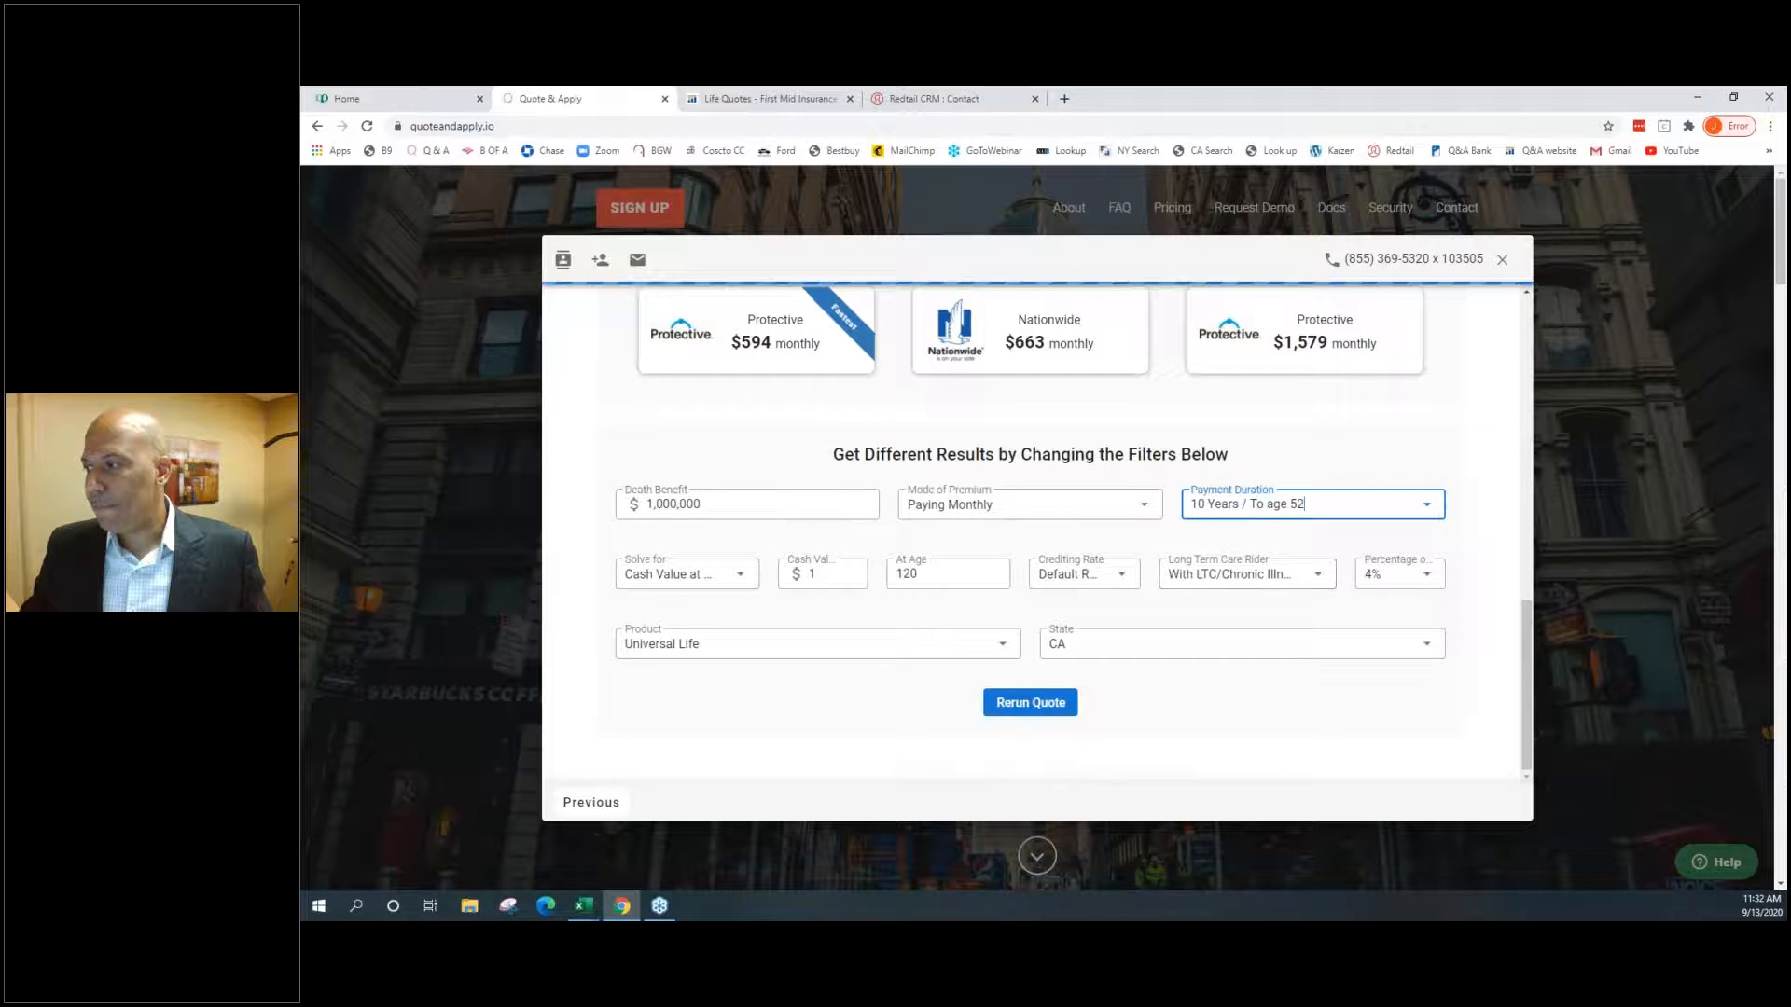
# Rerun the quote with the LTC rider and 10-year payment duration and inspect its details
pyautogui.click(1030, 706)
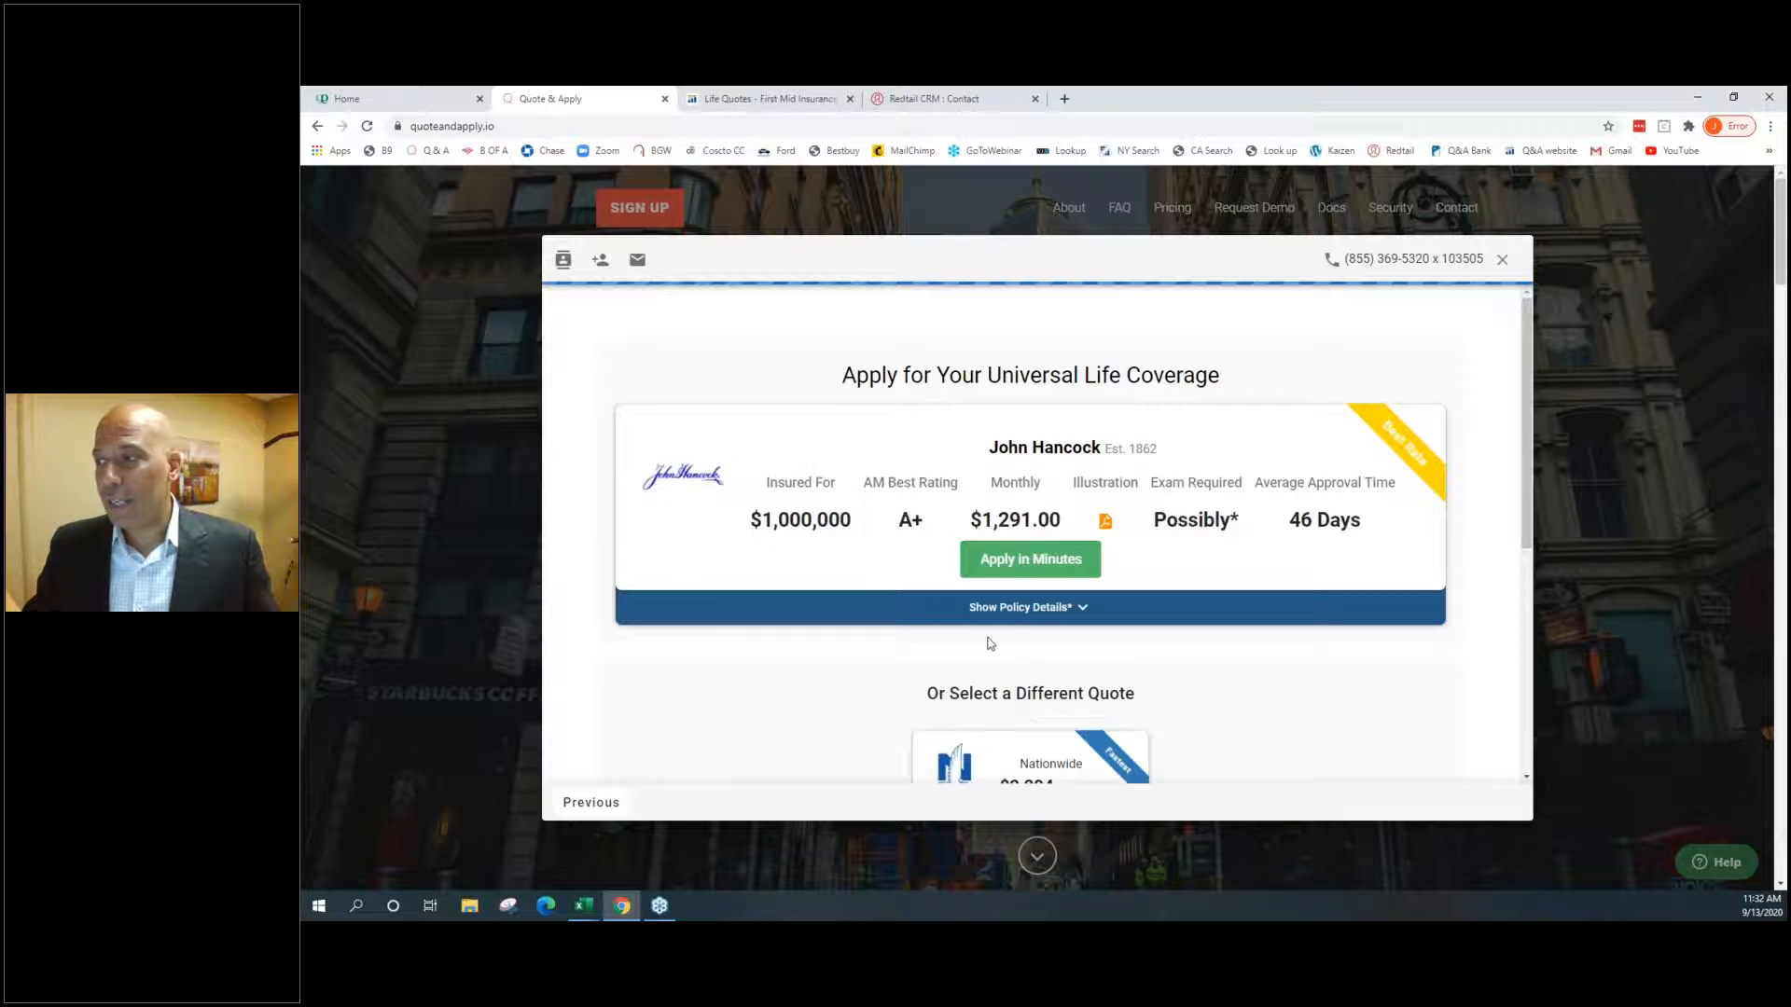
pyautogui.click(1008, 608)
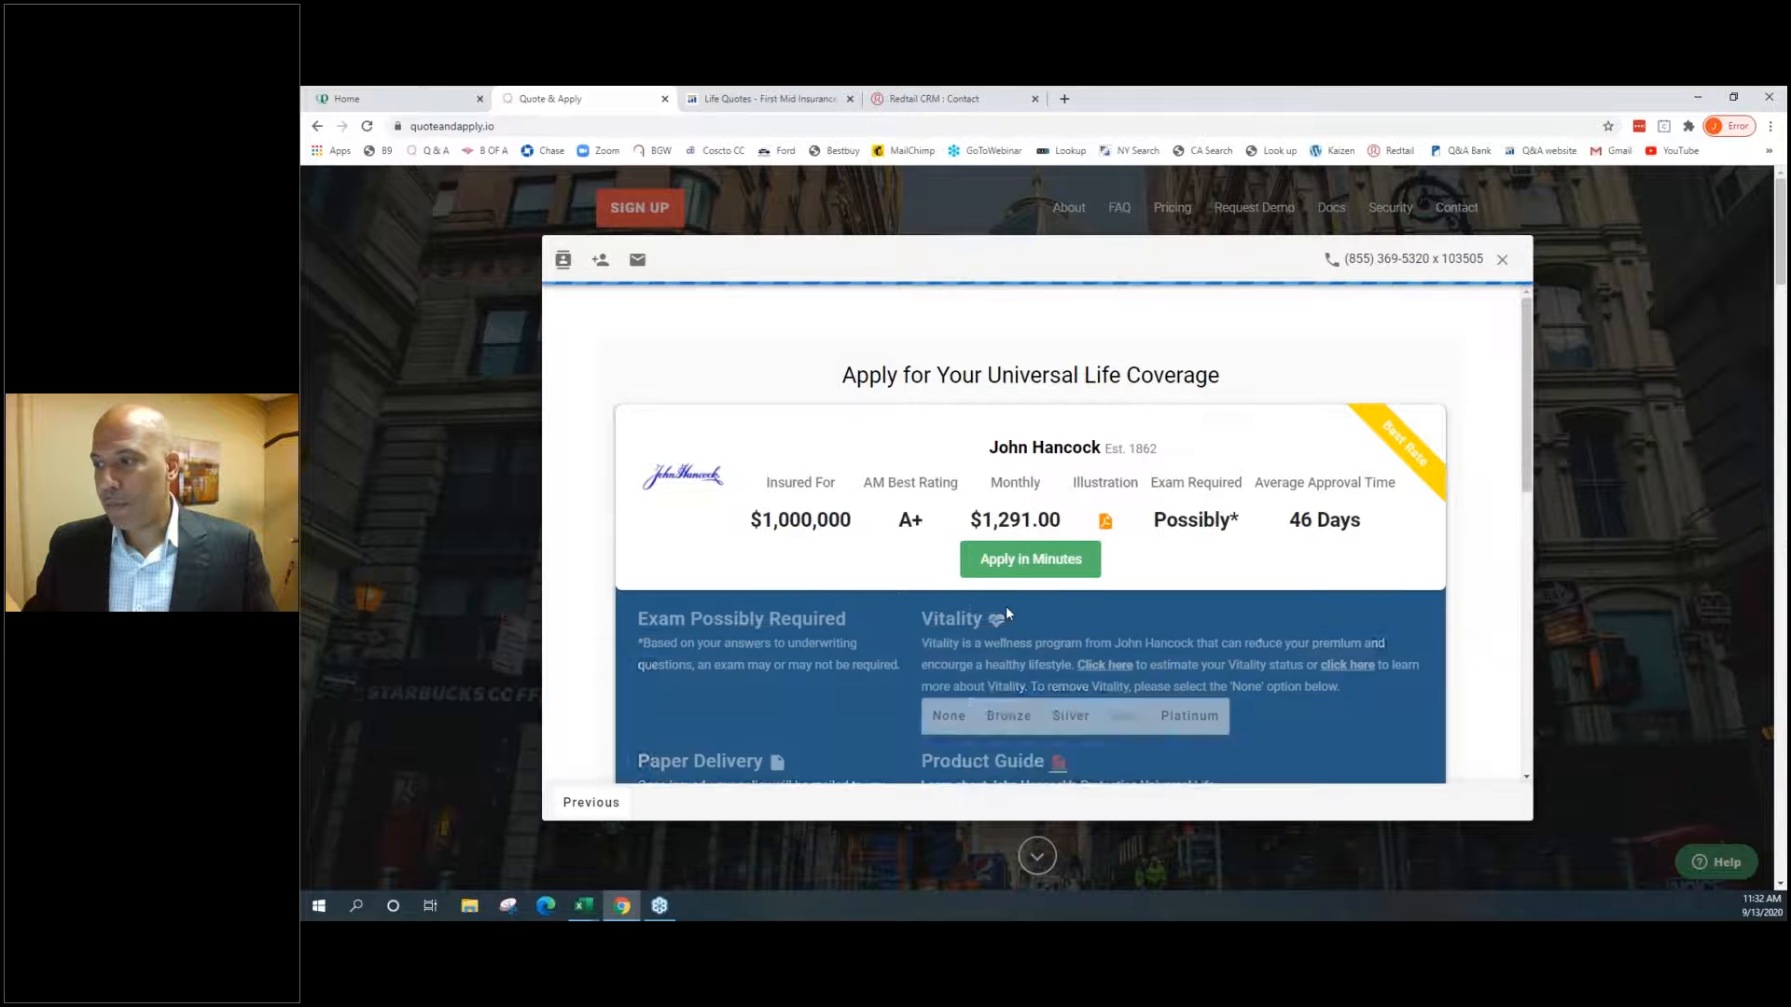
pyautogui.moveTo(640, 601); pyautogui.dragTo(774, 598)
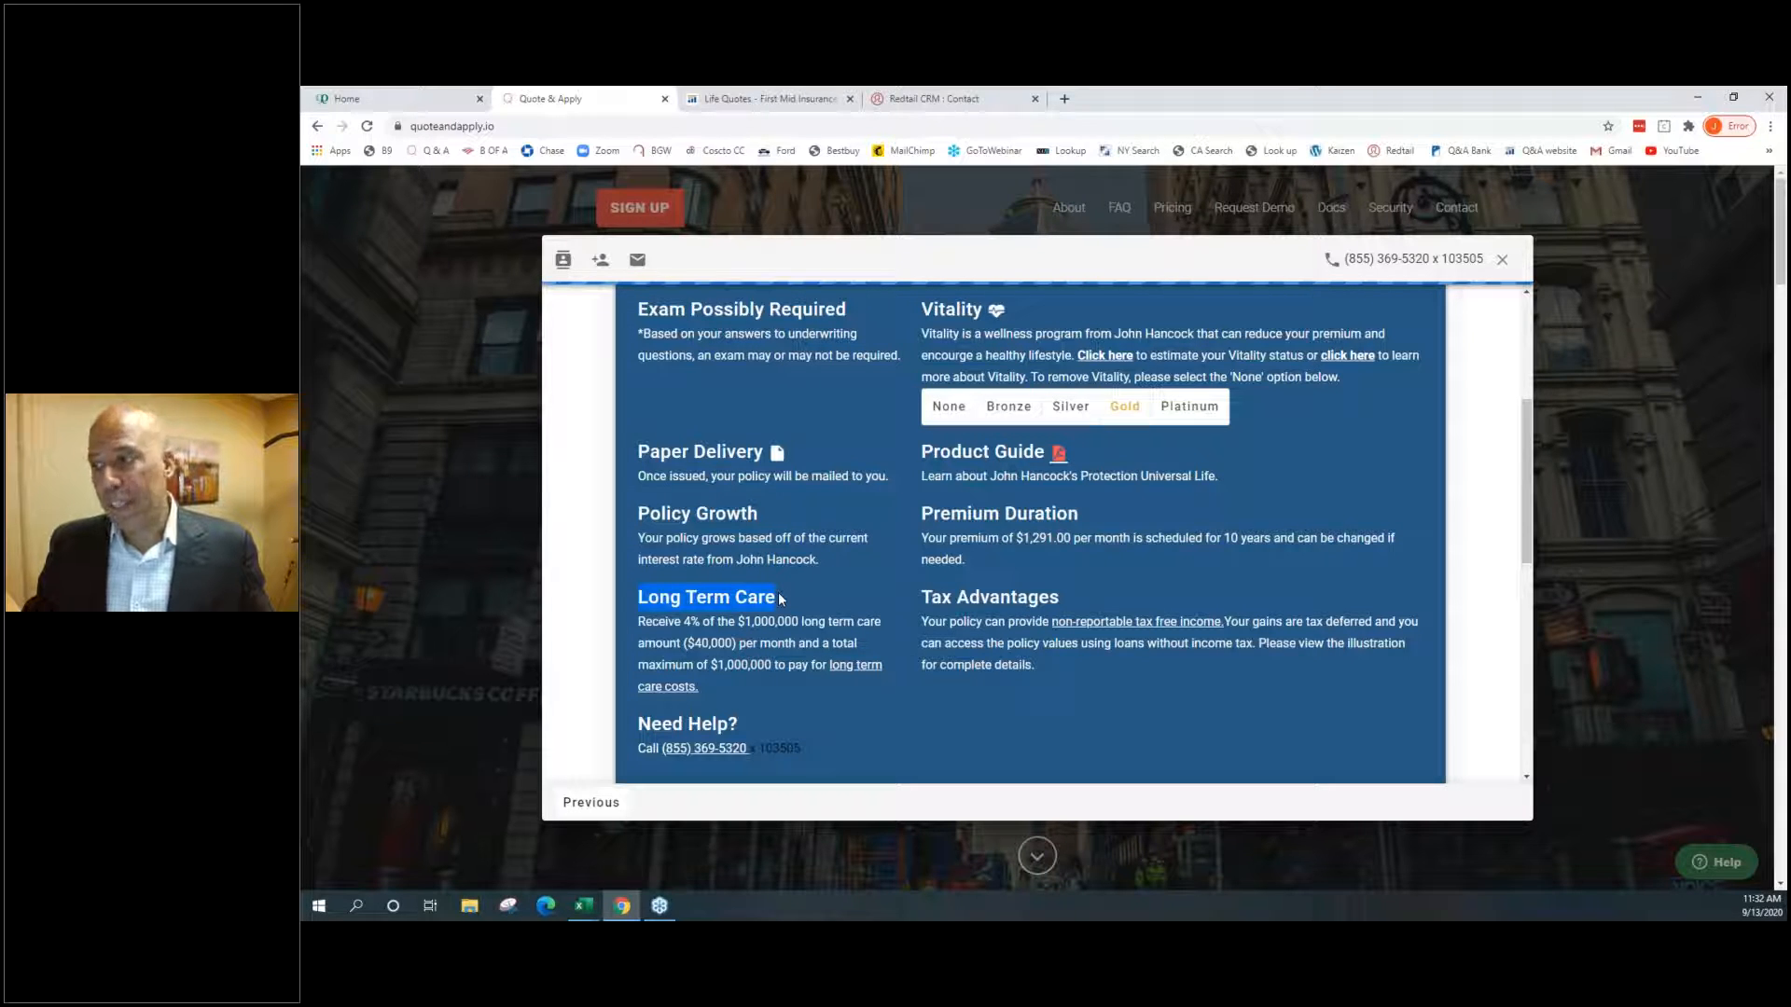
pyautogui.scroll(-1, 781, 599)
pyautogui.scroll(-6, 779, 597)
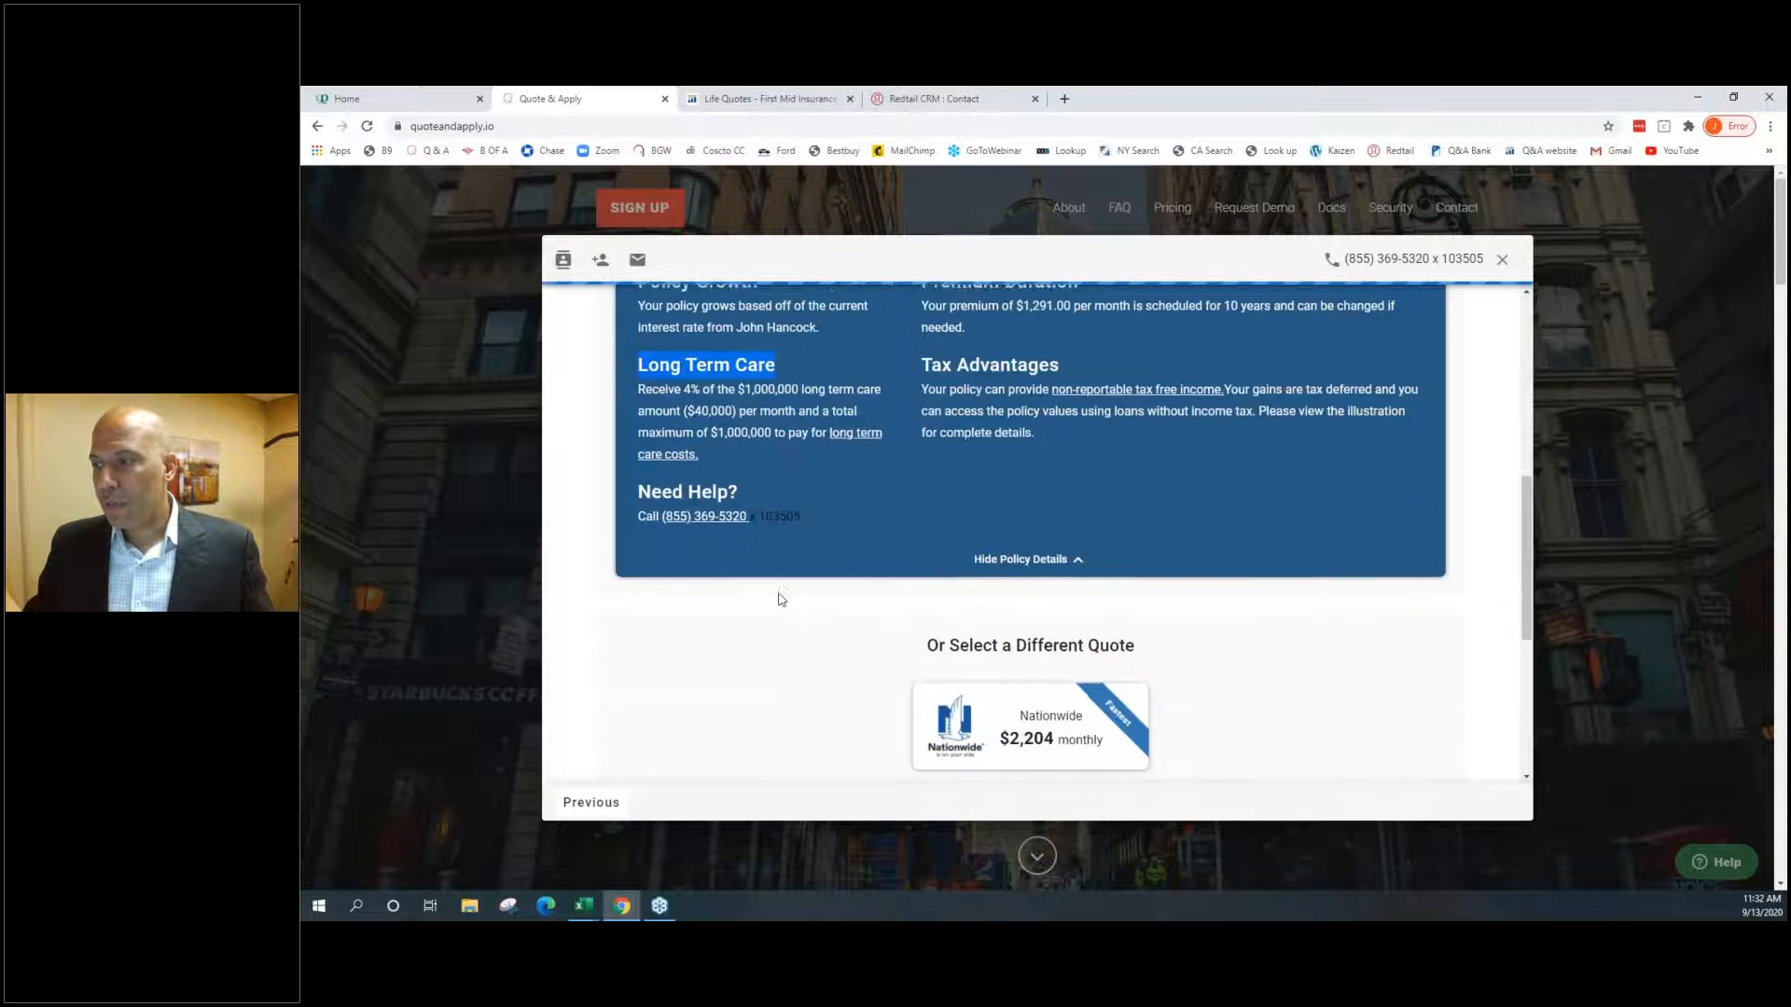
# Select the Nationwide quote: $1,000,000 coverage at $2,204.00 monthly
pyautogui.click(695, 503)
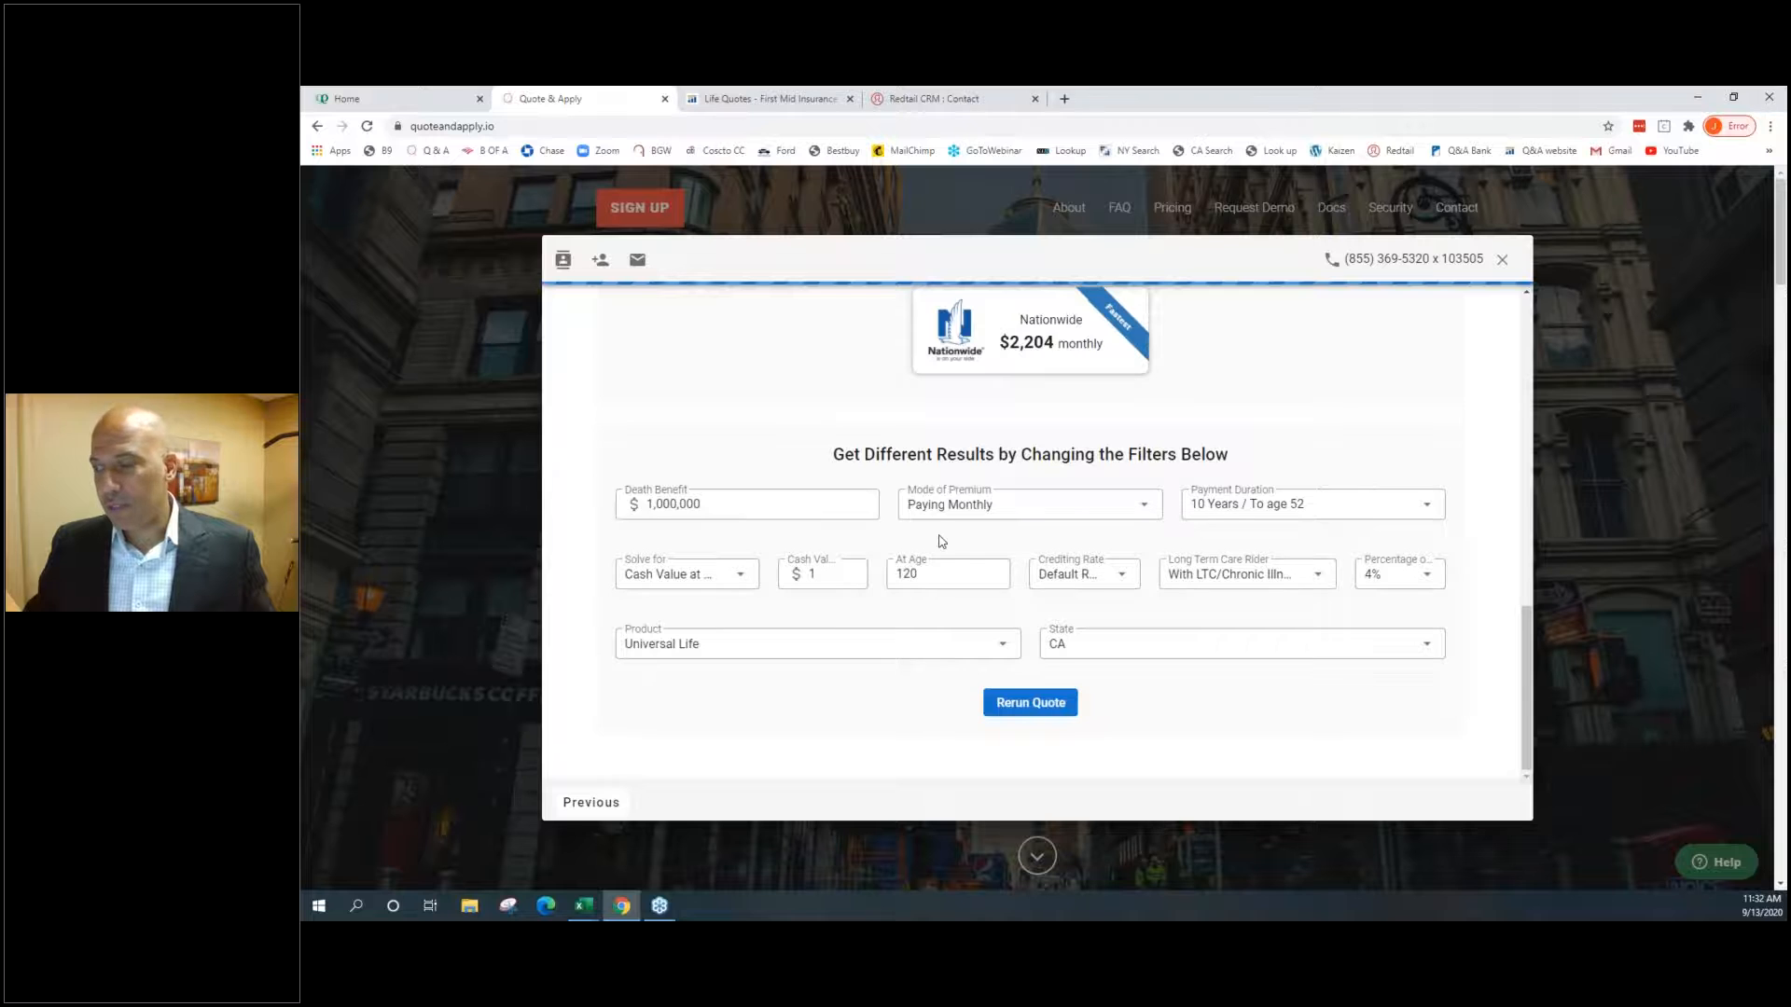
pyautogui.scroll(6, 938, 536)
pyautogui.scroll(1, 938, 535)
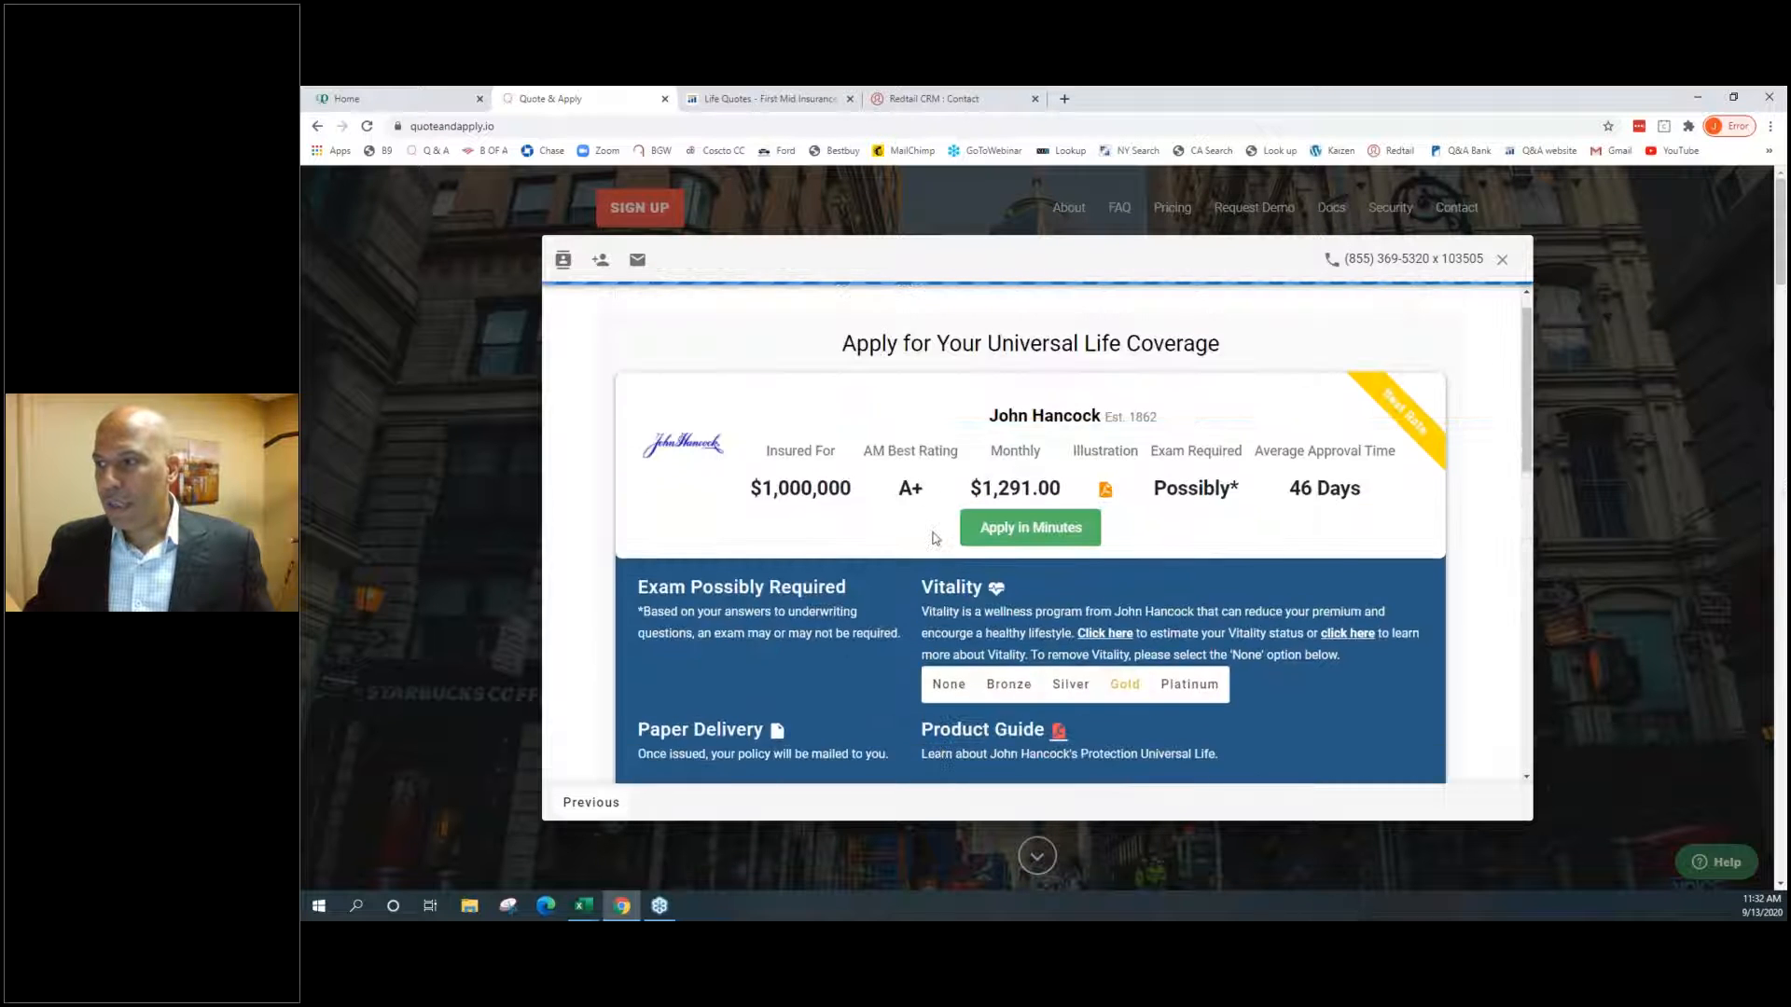
pyautogui.scroll(-7, 936, 539)
pyautogui.click(970, 567)
pyautogui.scroll(4, 970, 583)
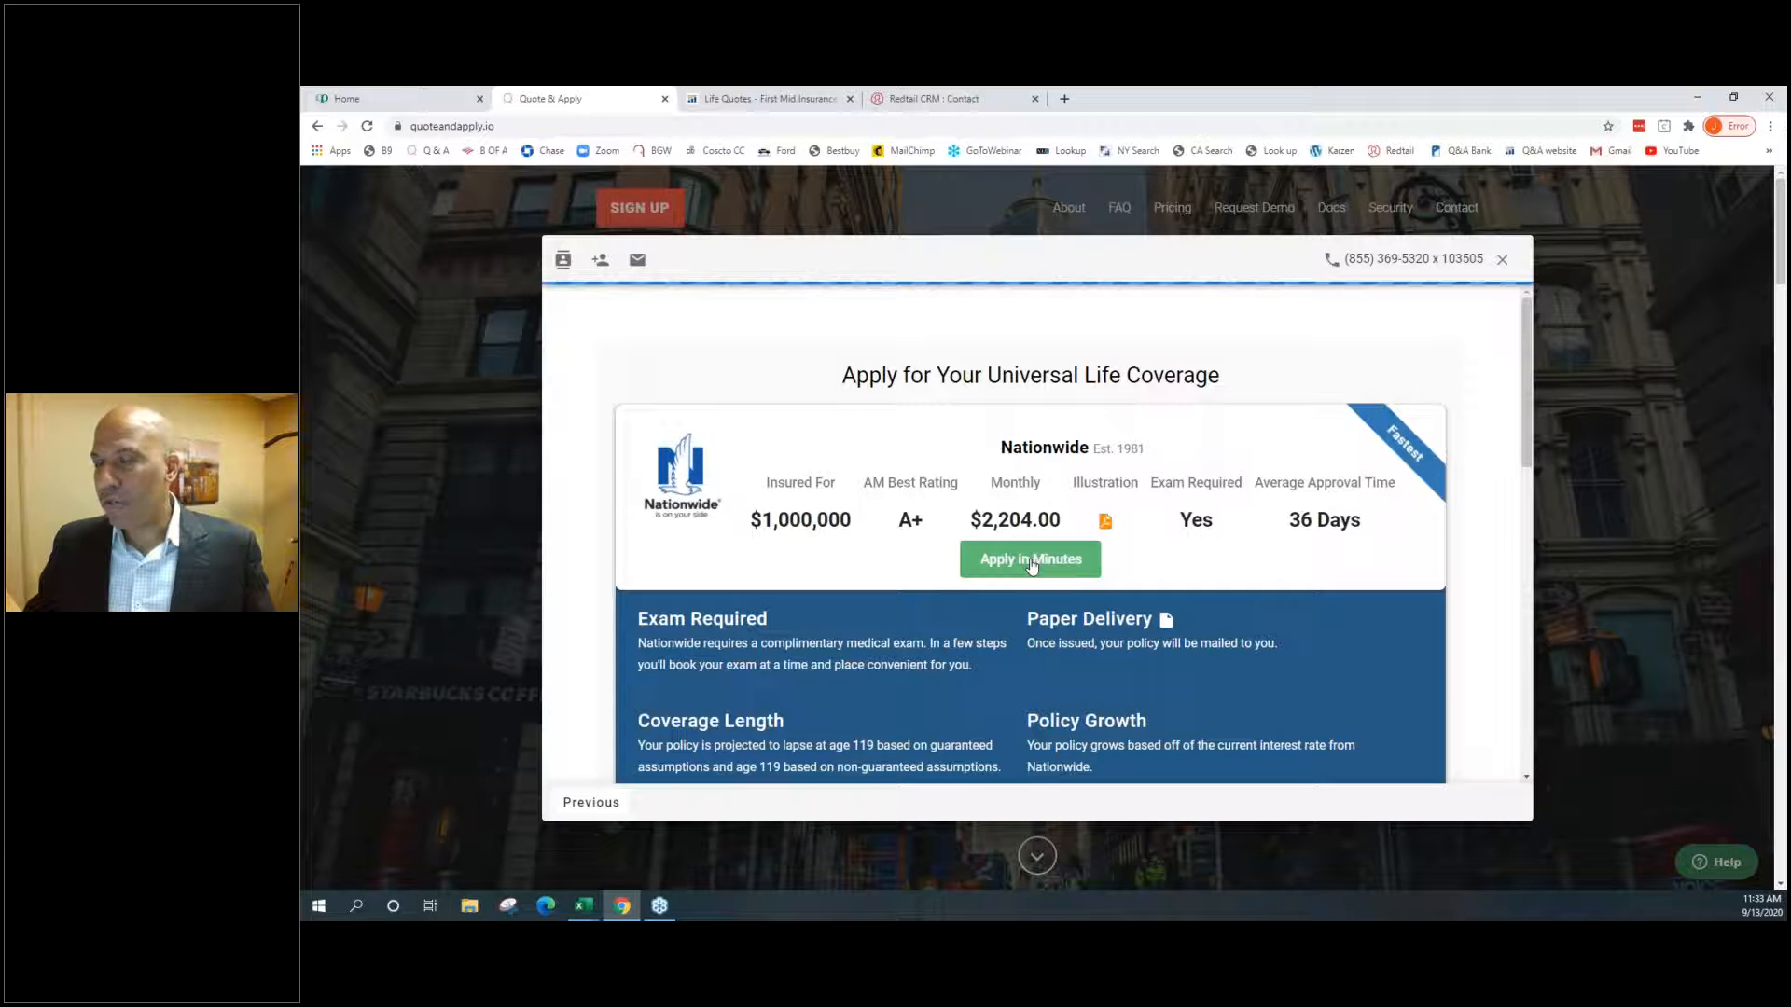
# Begin the Nationwide application and autofill the applicant's name, e-mail and phone from the saved entry
pyautogui.click(1028, 564)
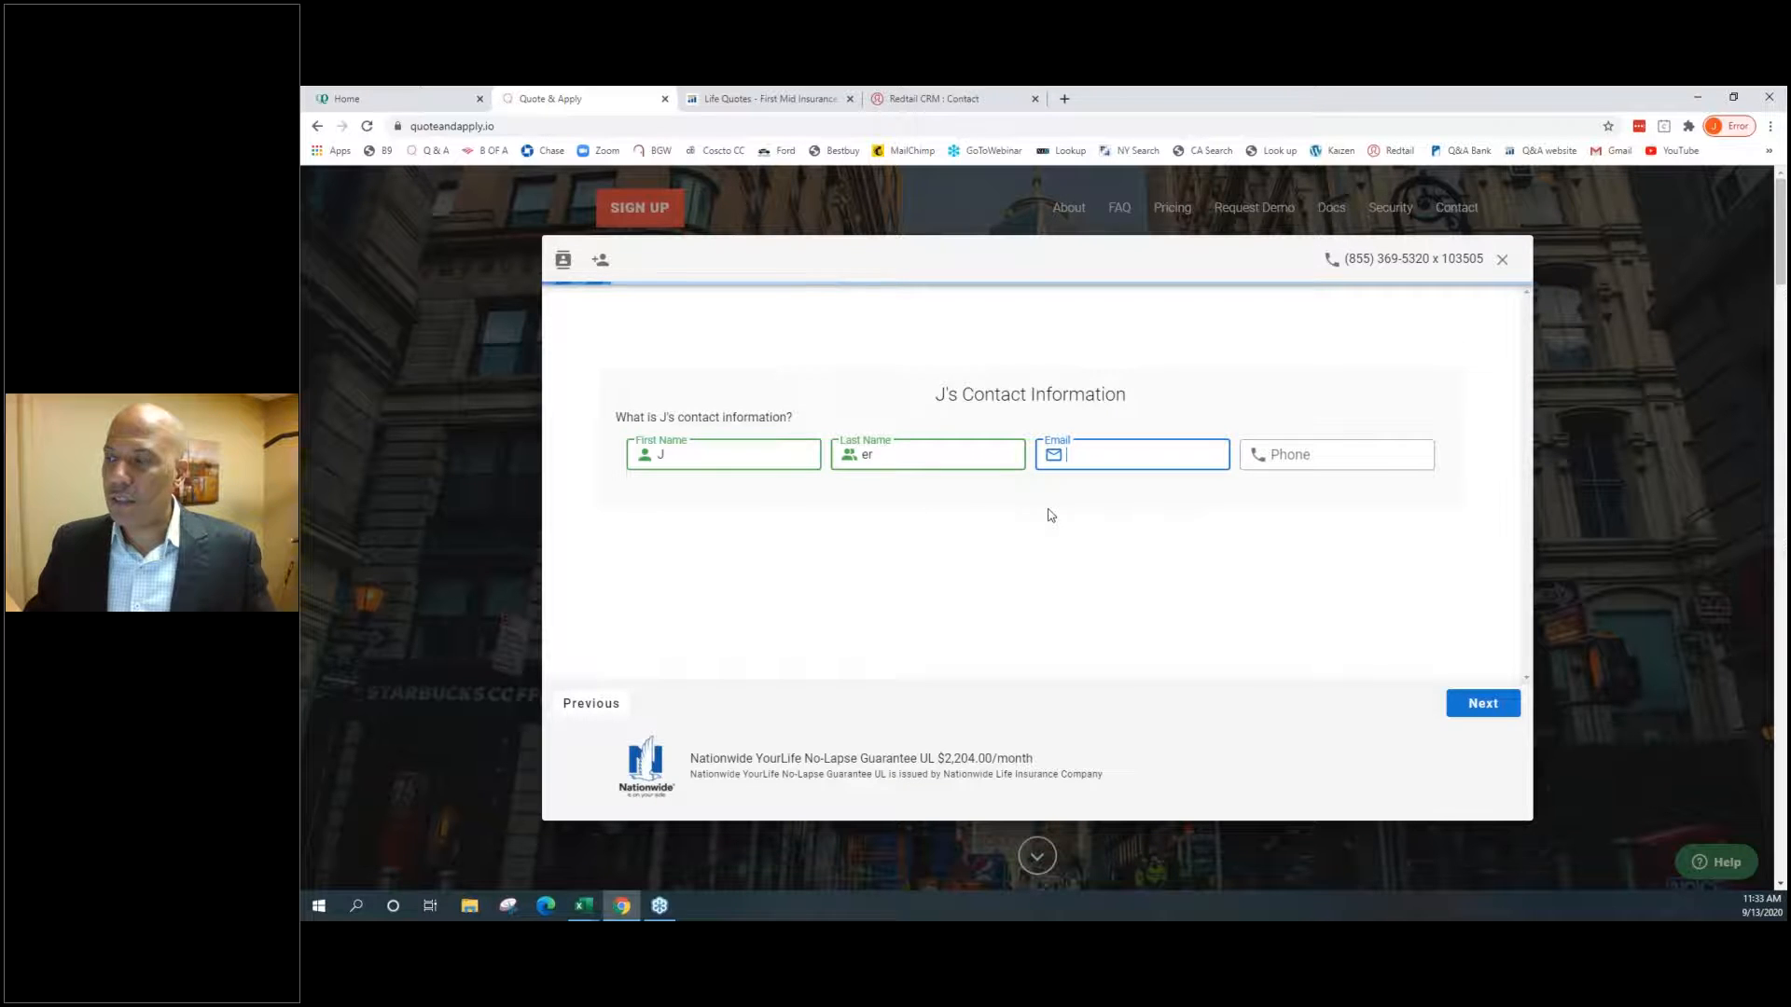
pyautogui.click(1105, 453)
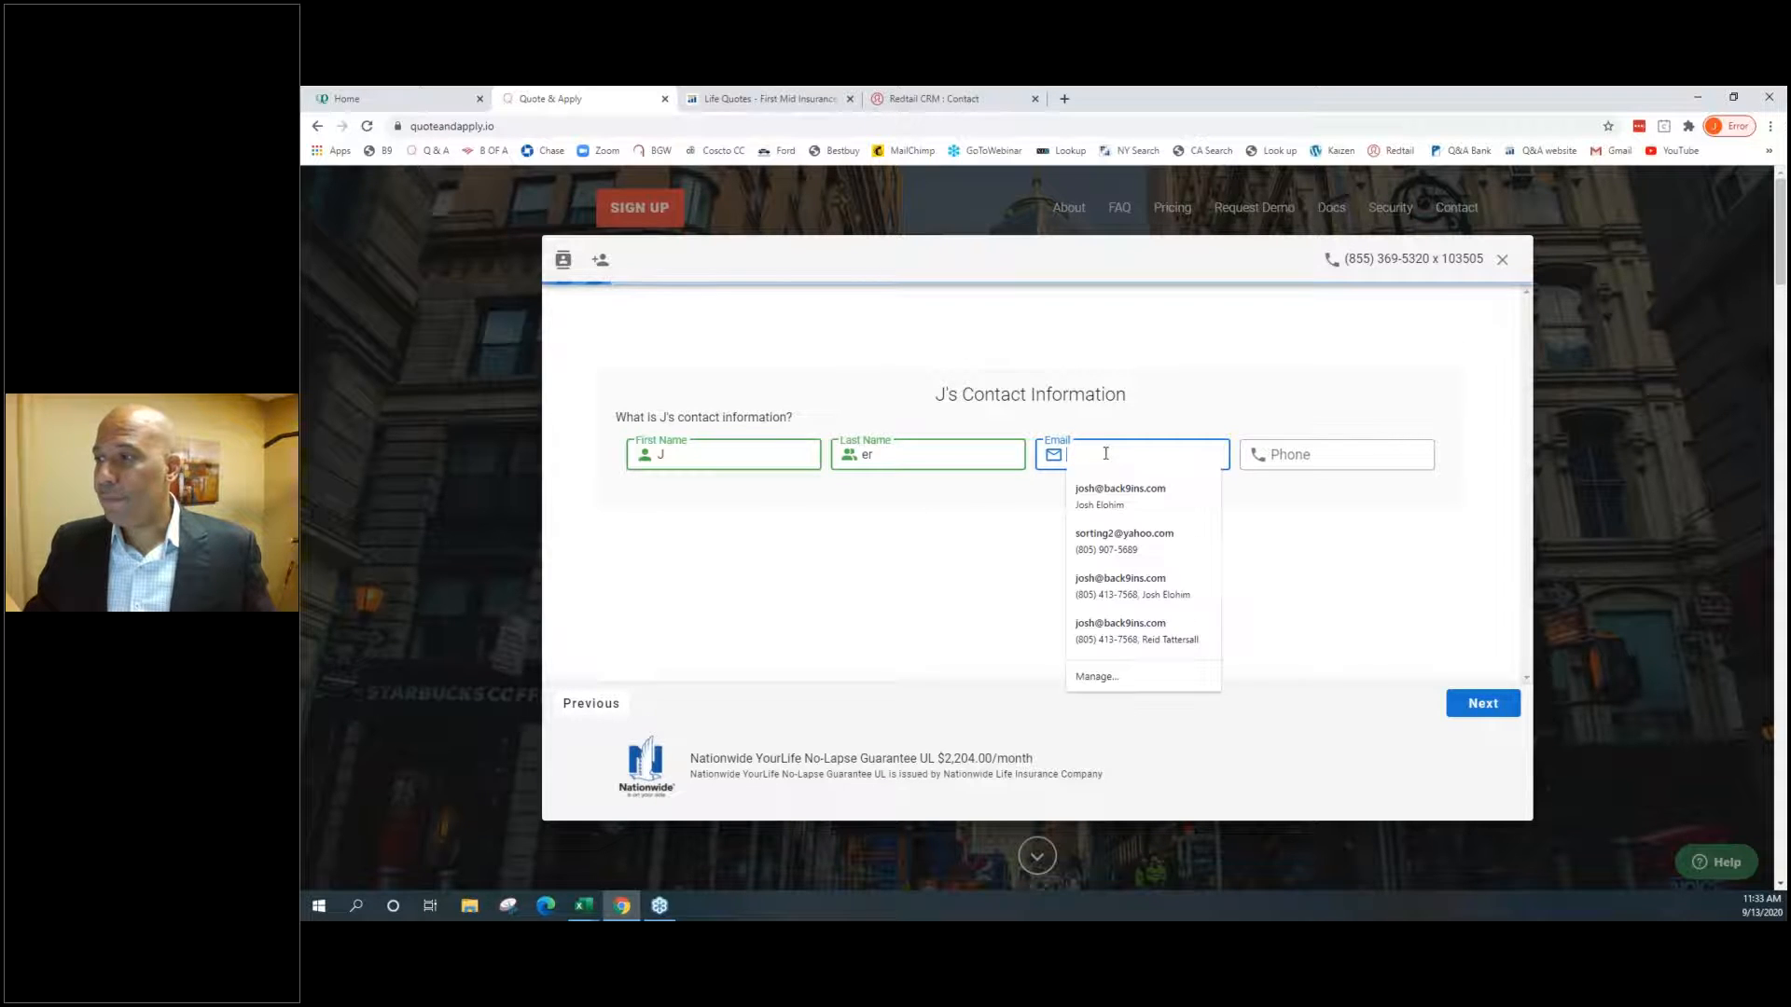
pyautogui.click(1093, 490)
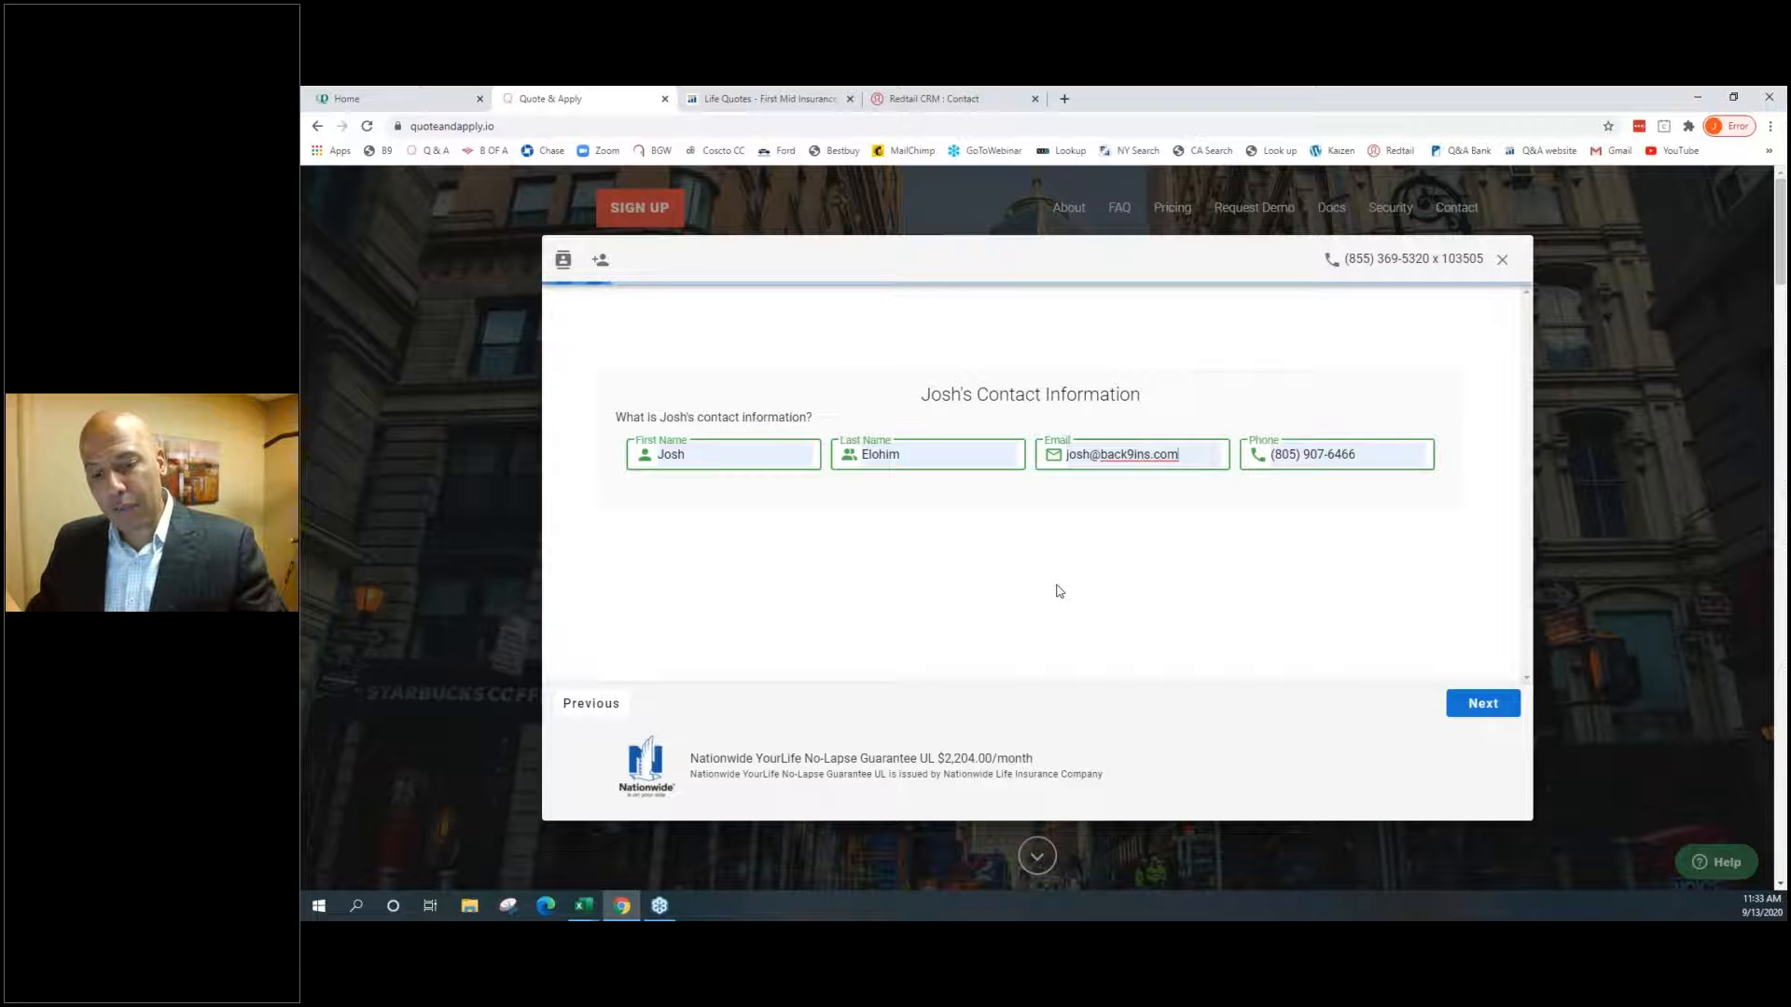
# Autofill the home address from the saved '310' suggestion and enter 5 years at this address
pyautogui.click(1462, 701)
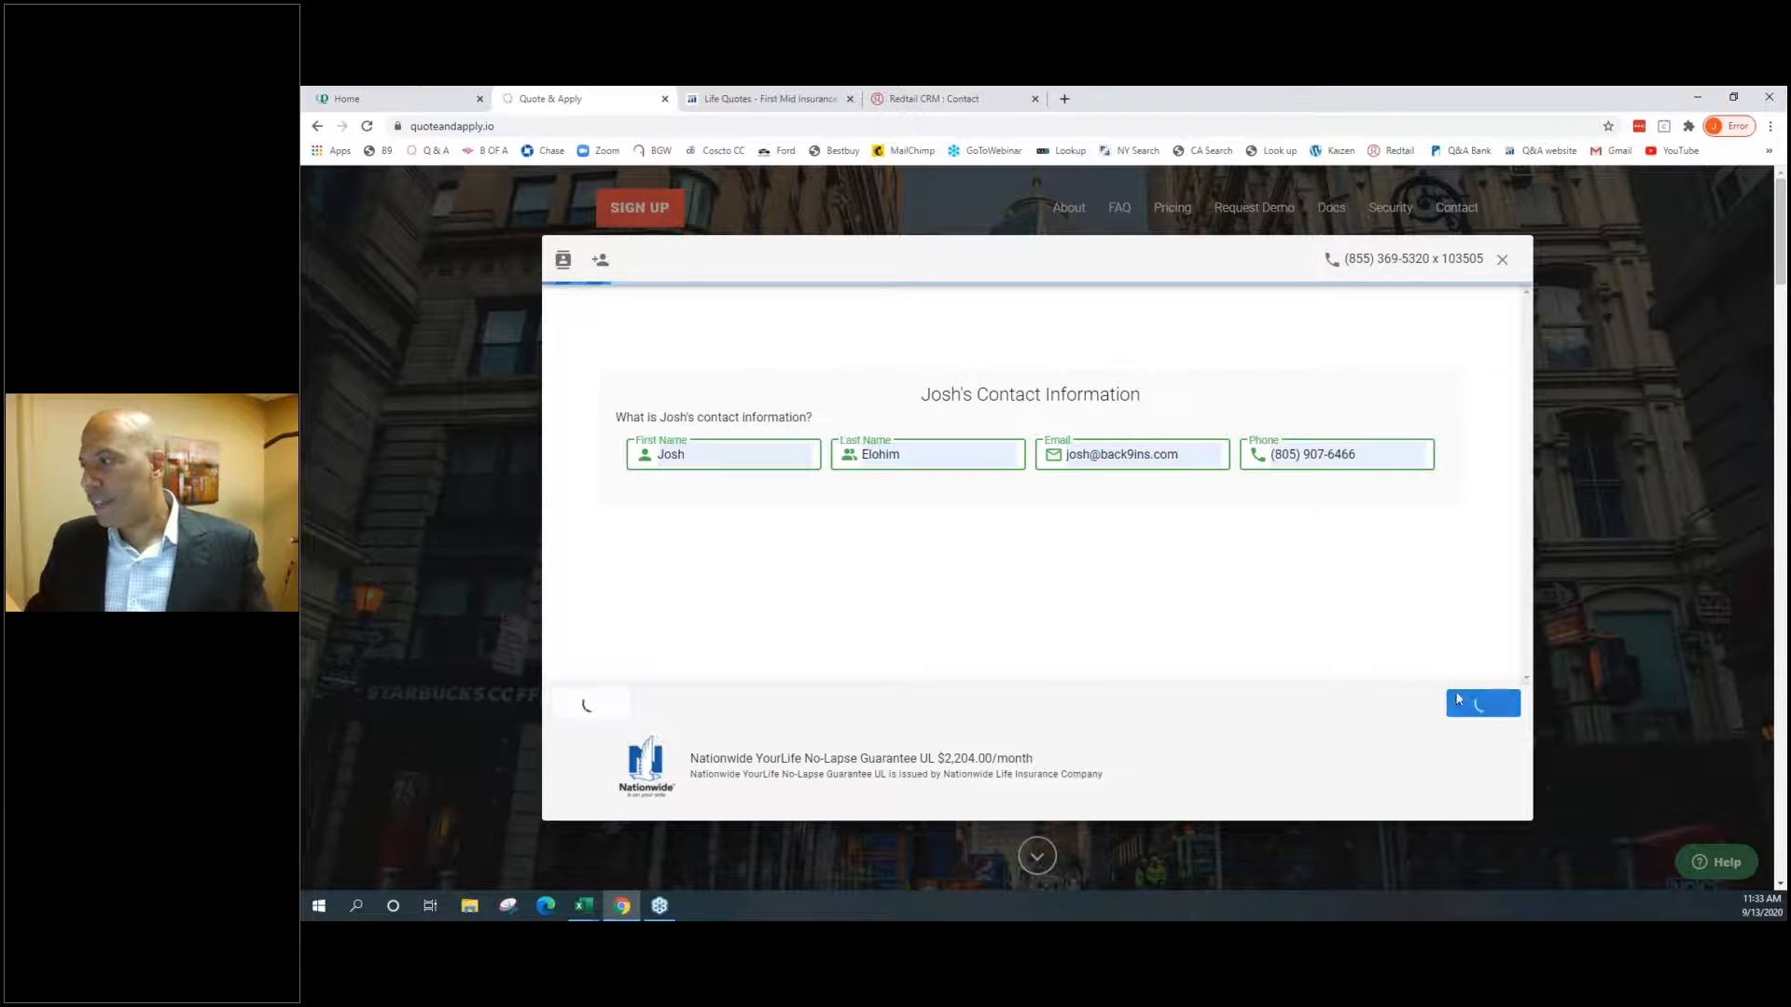
pyautogui.write('310')
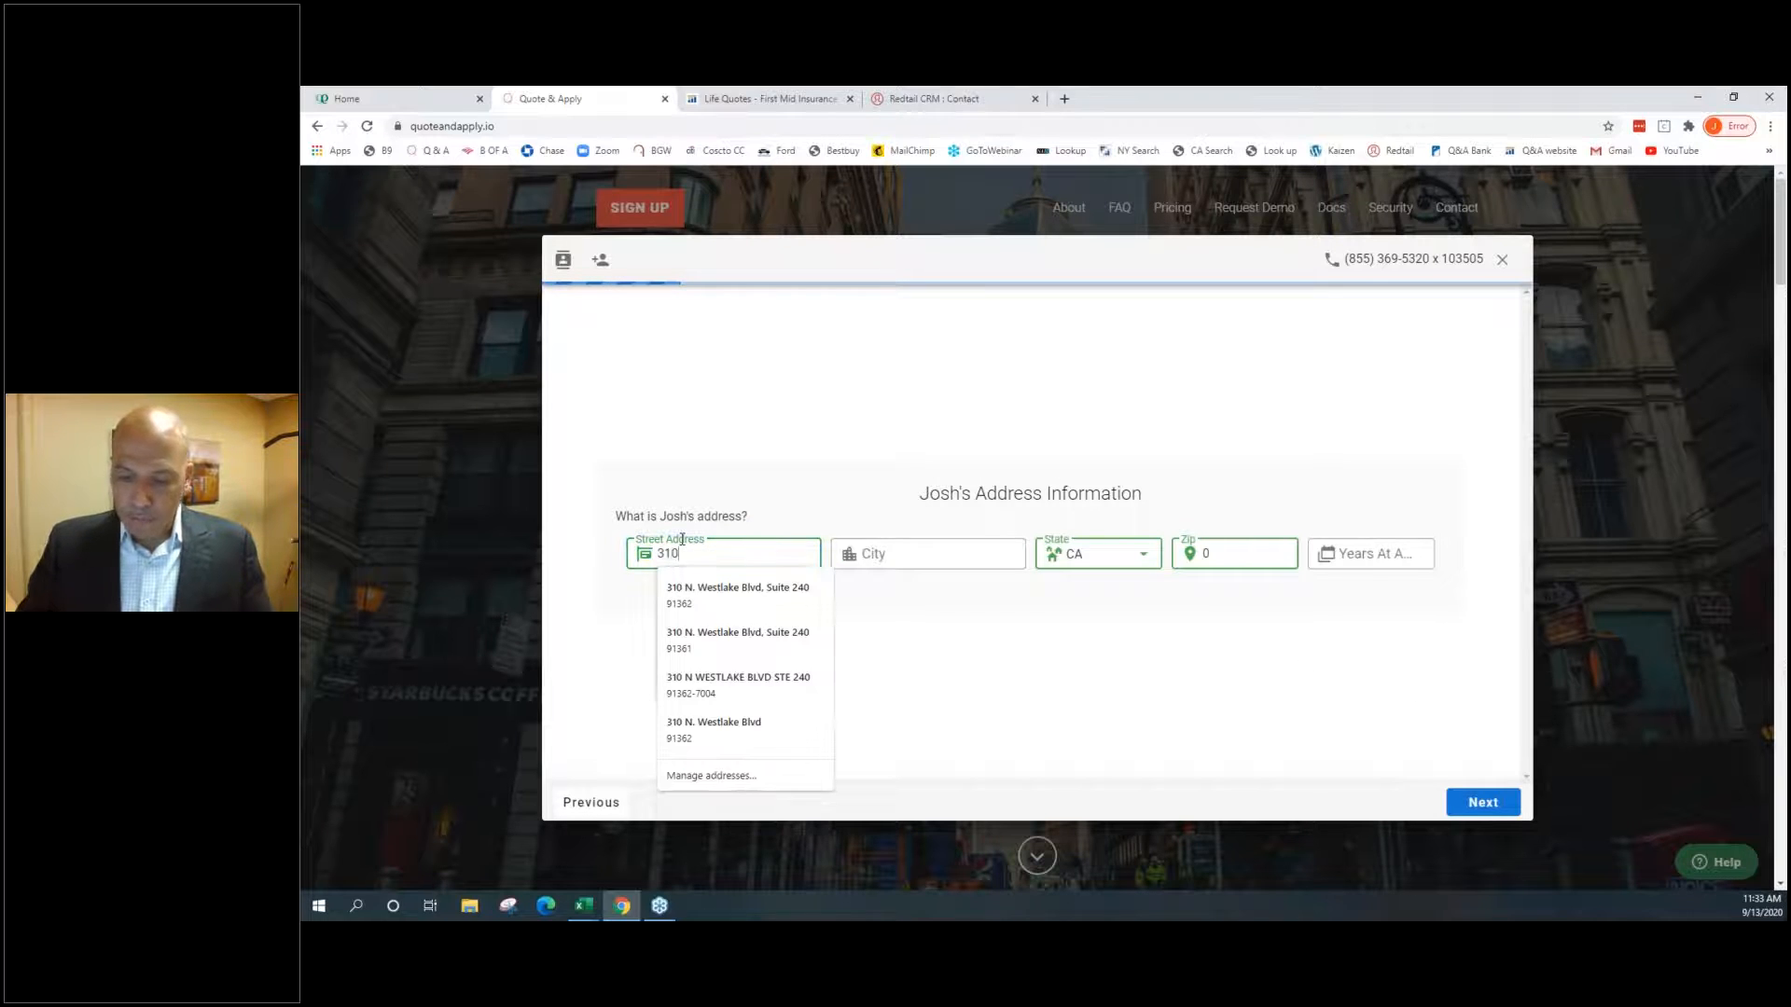
pyautogui.press('Down')
pyautogui.press('Return')
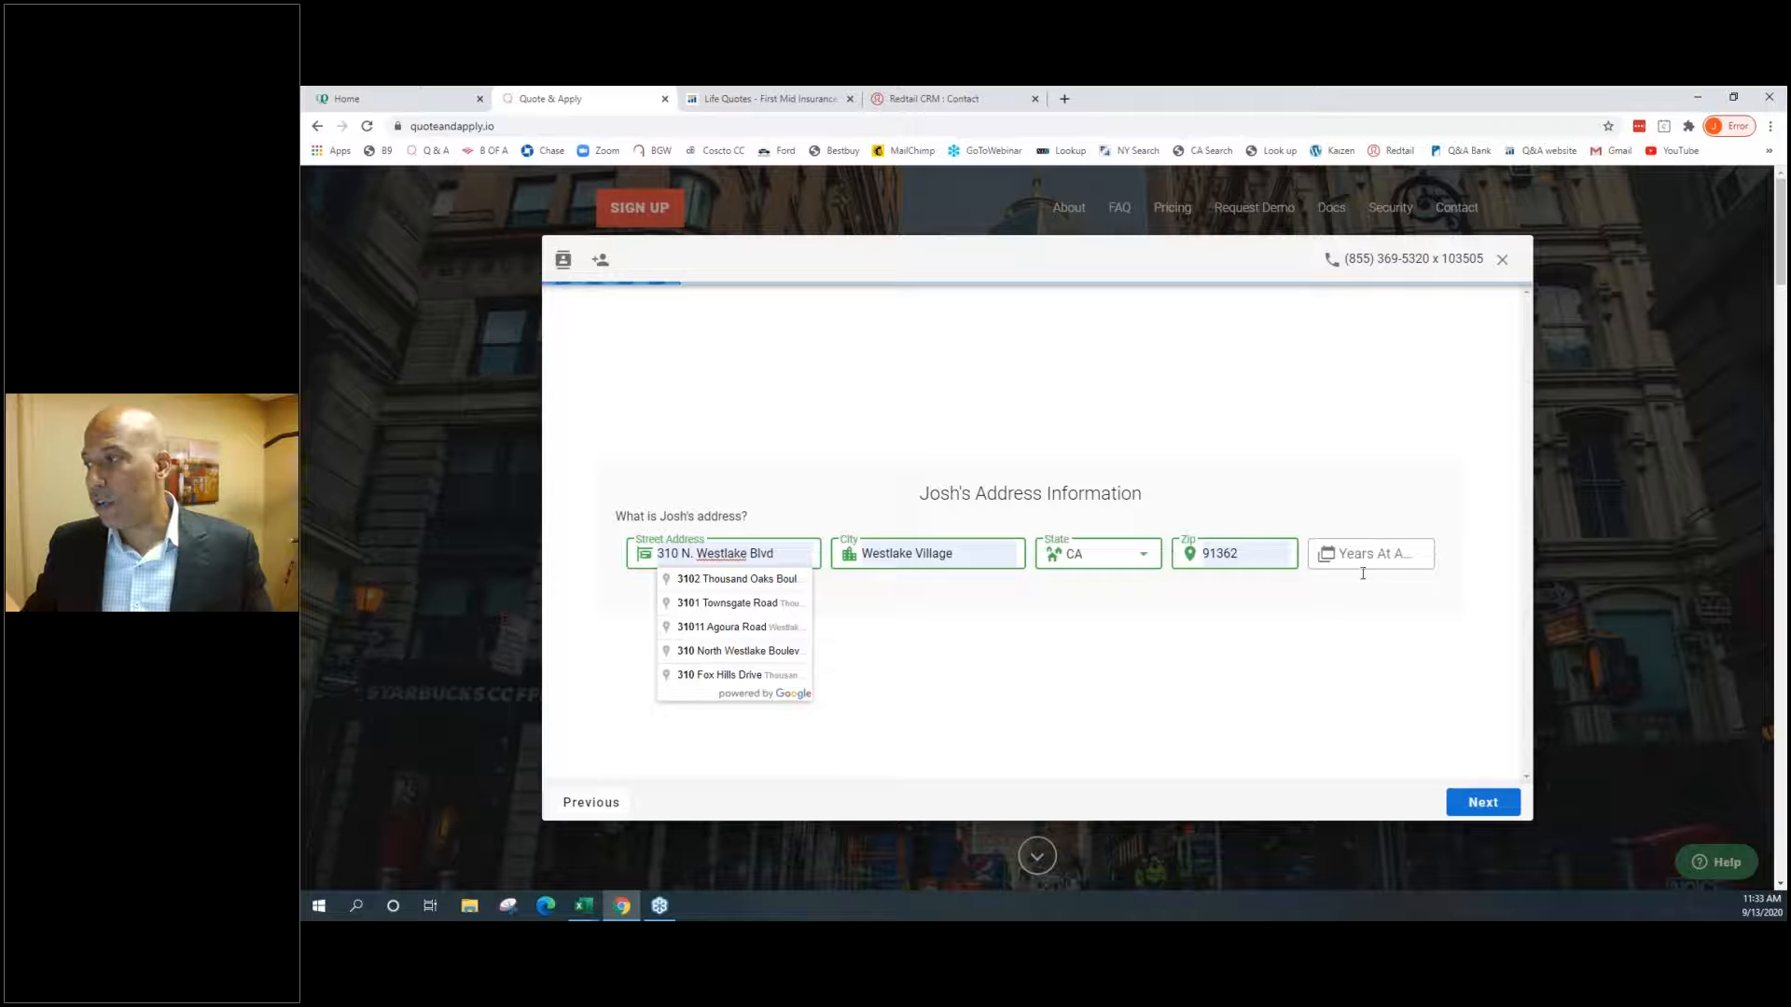
pyautogui.click(1394, 558)
pyautogui.write('5')
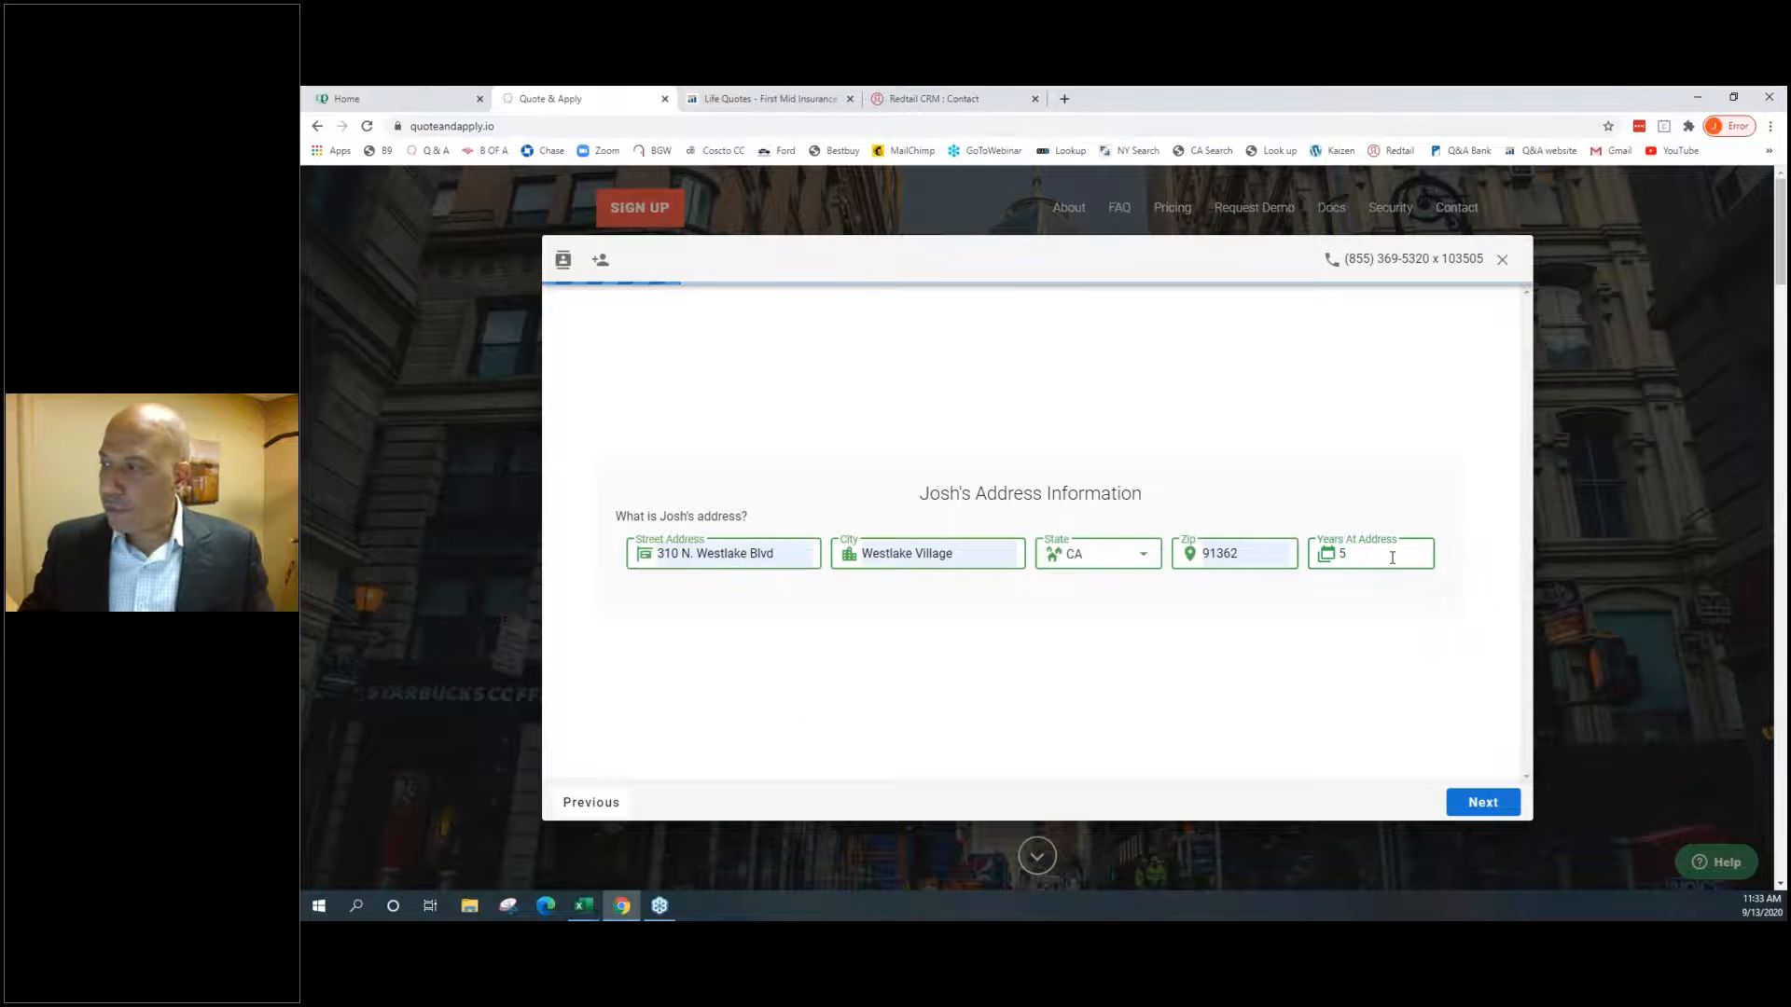
pyautogui.click(1480, 802)
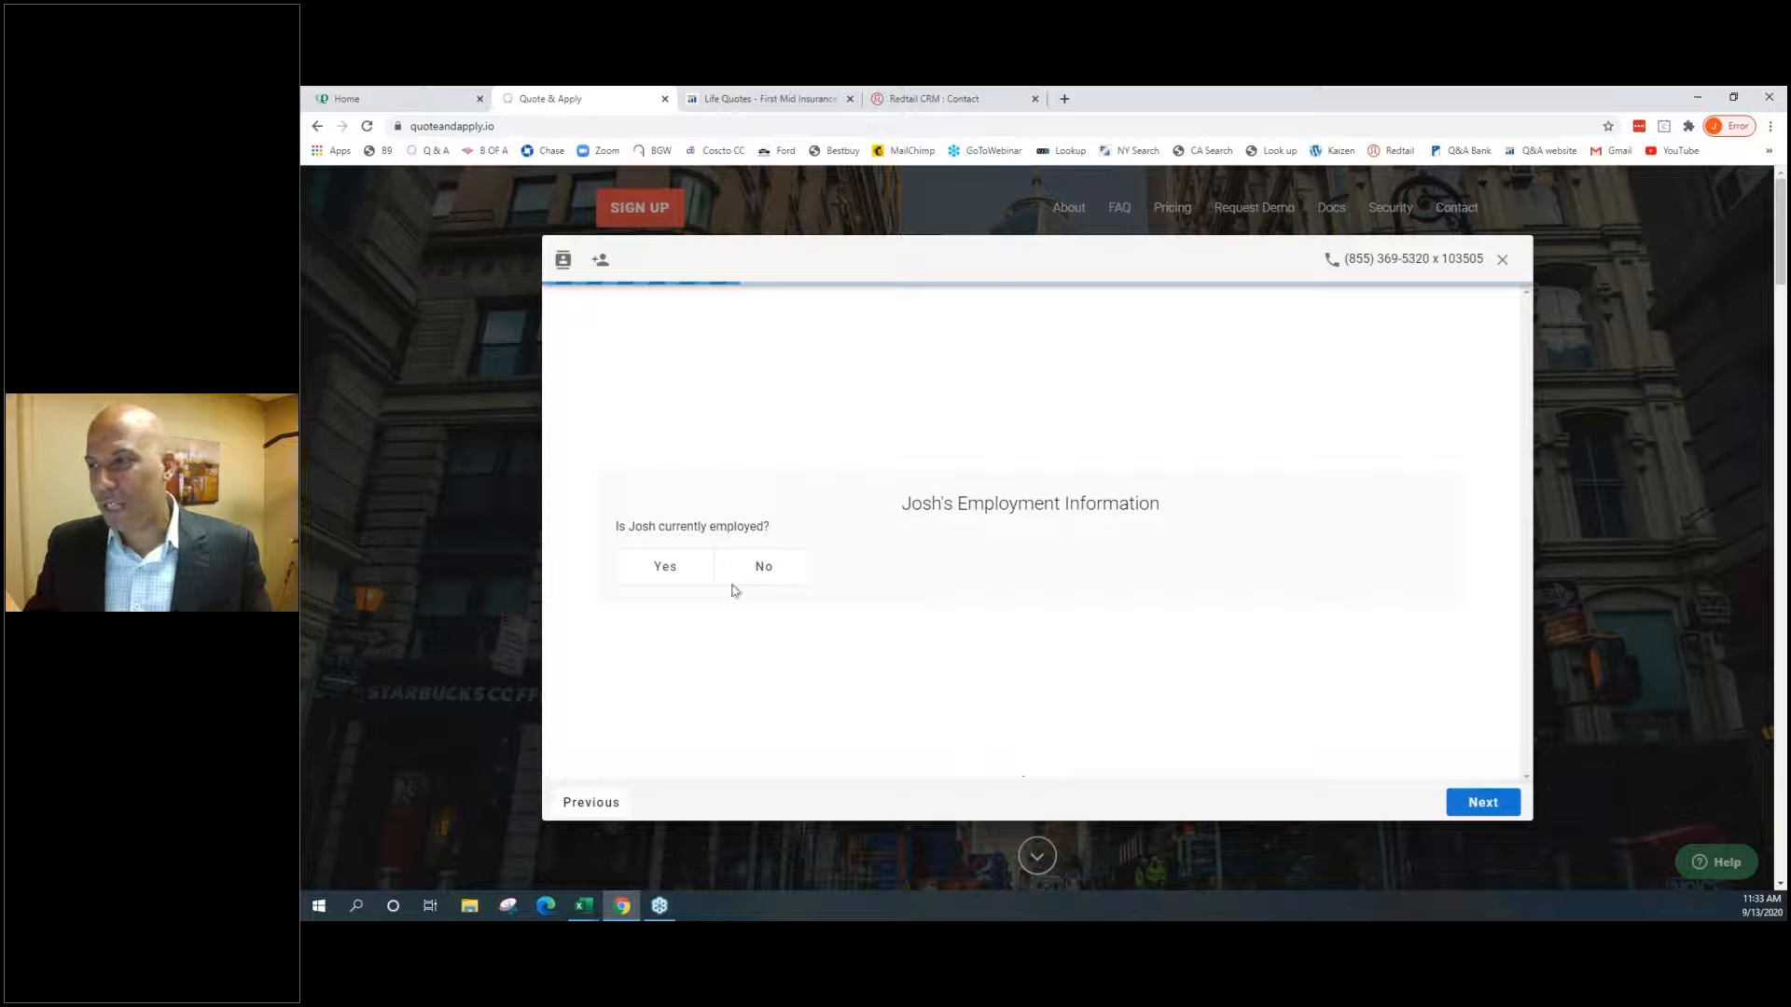
# Mark the applicant as employed, with employer b9, occupation sales, 5 years employed
pyautogui.click(758, 569)
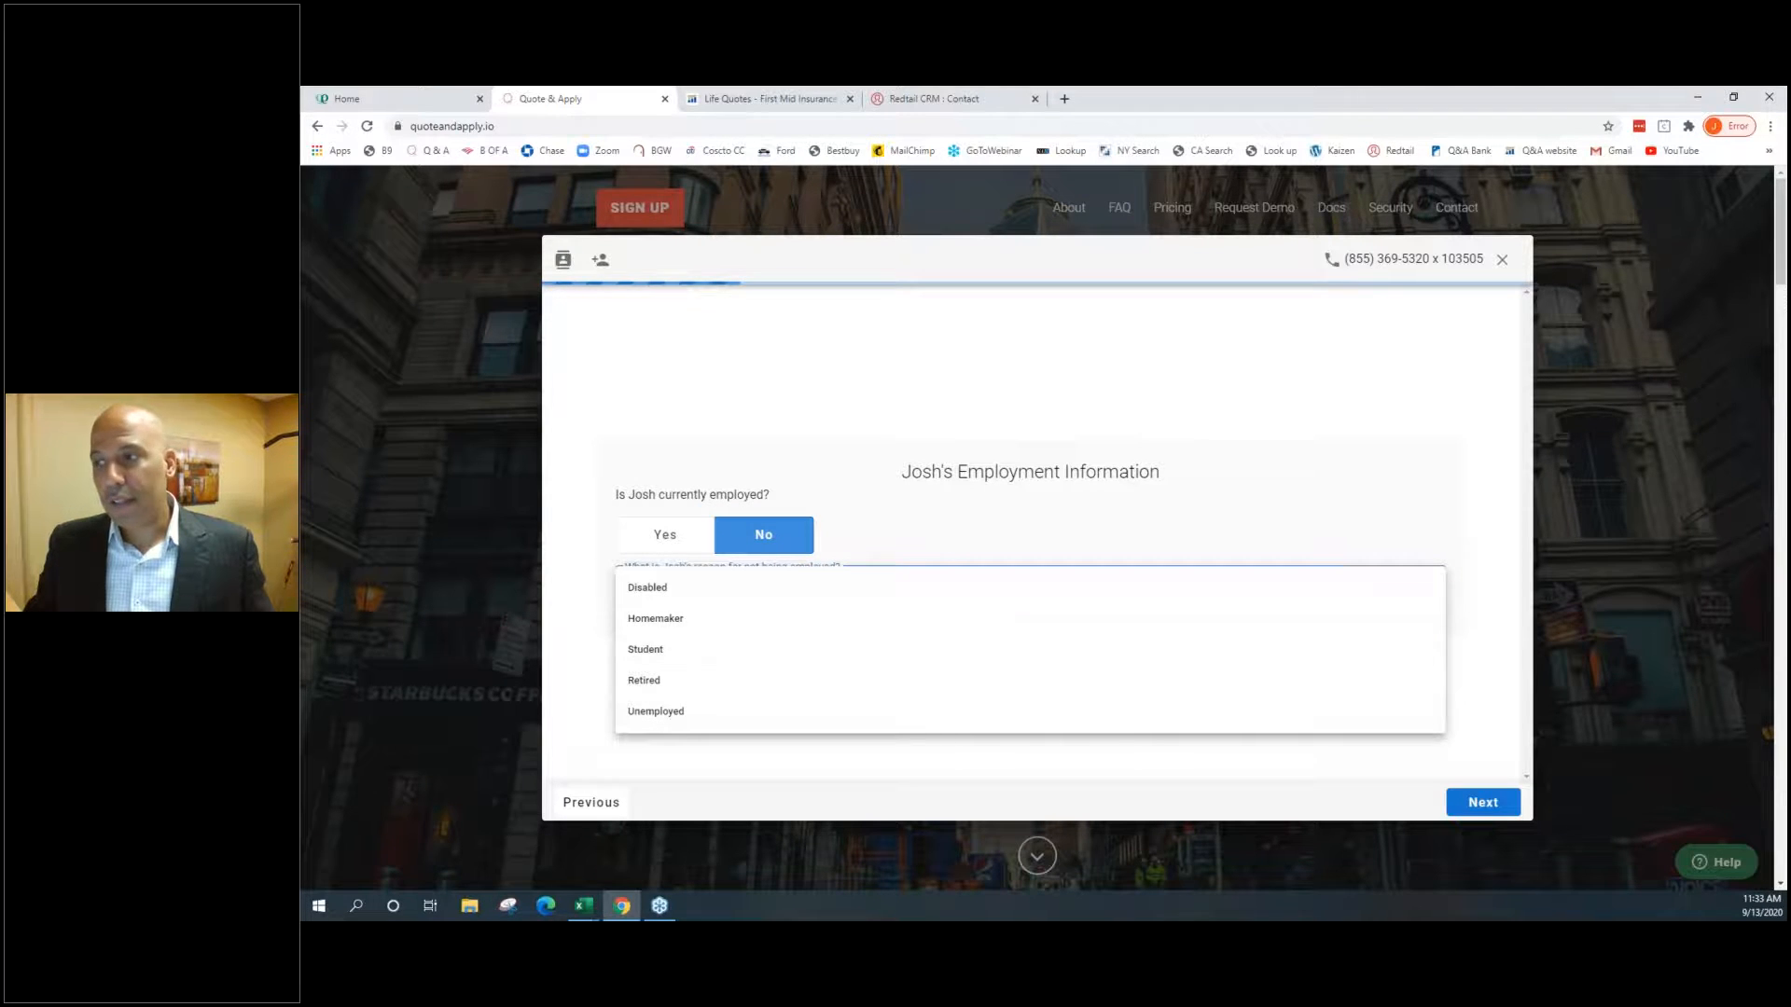
pyautogui.click(658, 543)
pyautogui.click(657, 550)
pyautogui.write('b9')
pyautogui.press('Tab')
pyautogui.write('sales')
pyautogui.press('Tab')
pyautogui.write('5')
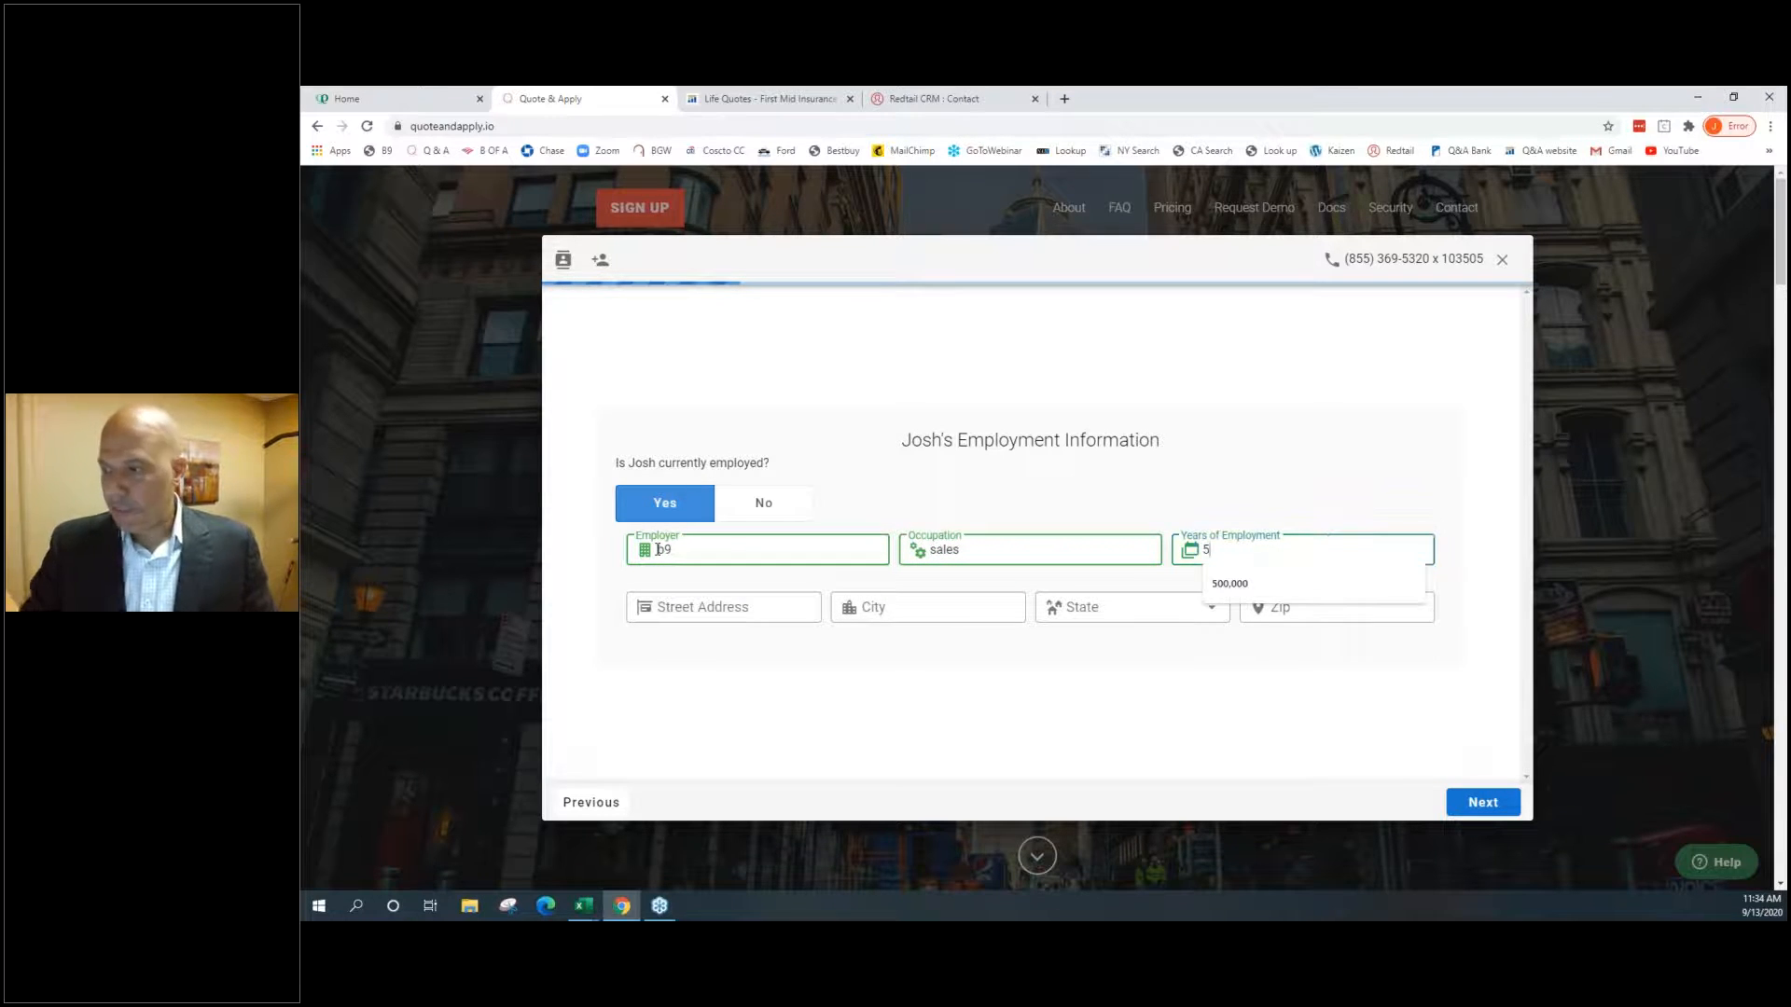
# Autofill the employer's street address from the saved '310' suggestion and continue
pyautogui.click(658, 606)
pyautogui.write('310')
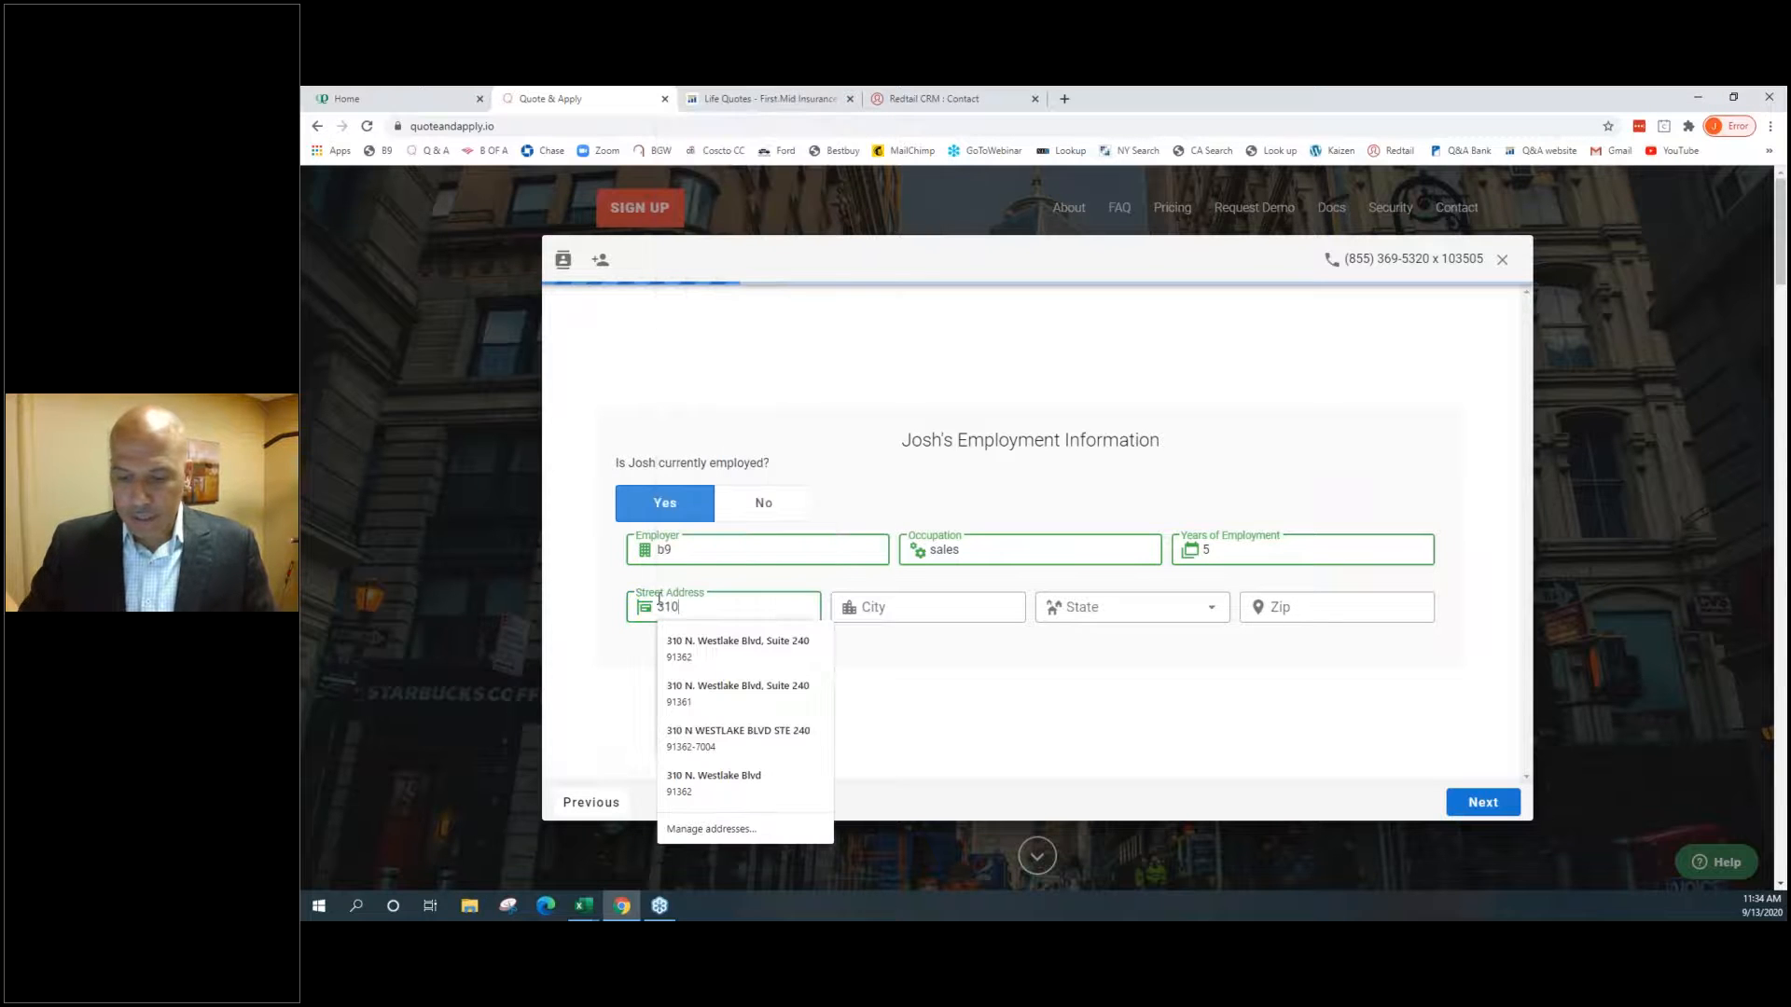
pyautogui.press('Down')
pyautogui.press('Return')
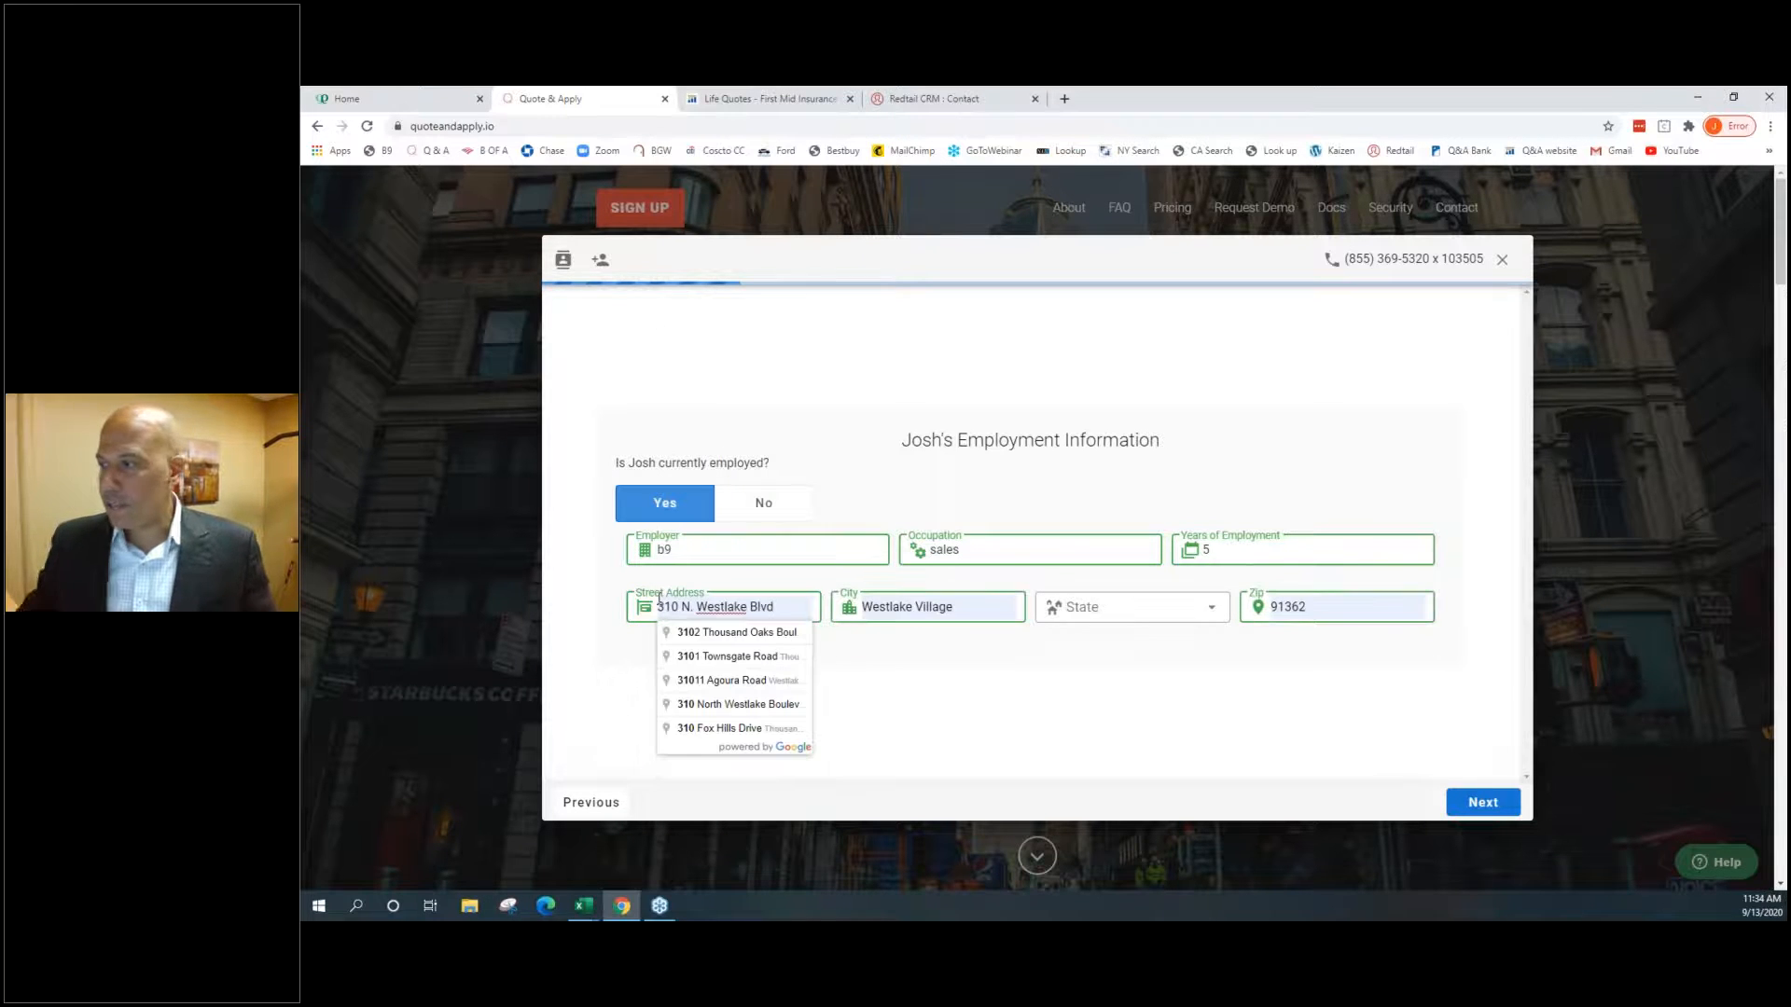
pyautogui.click(691, 632)
pyautogui.click(1464, 802)
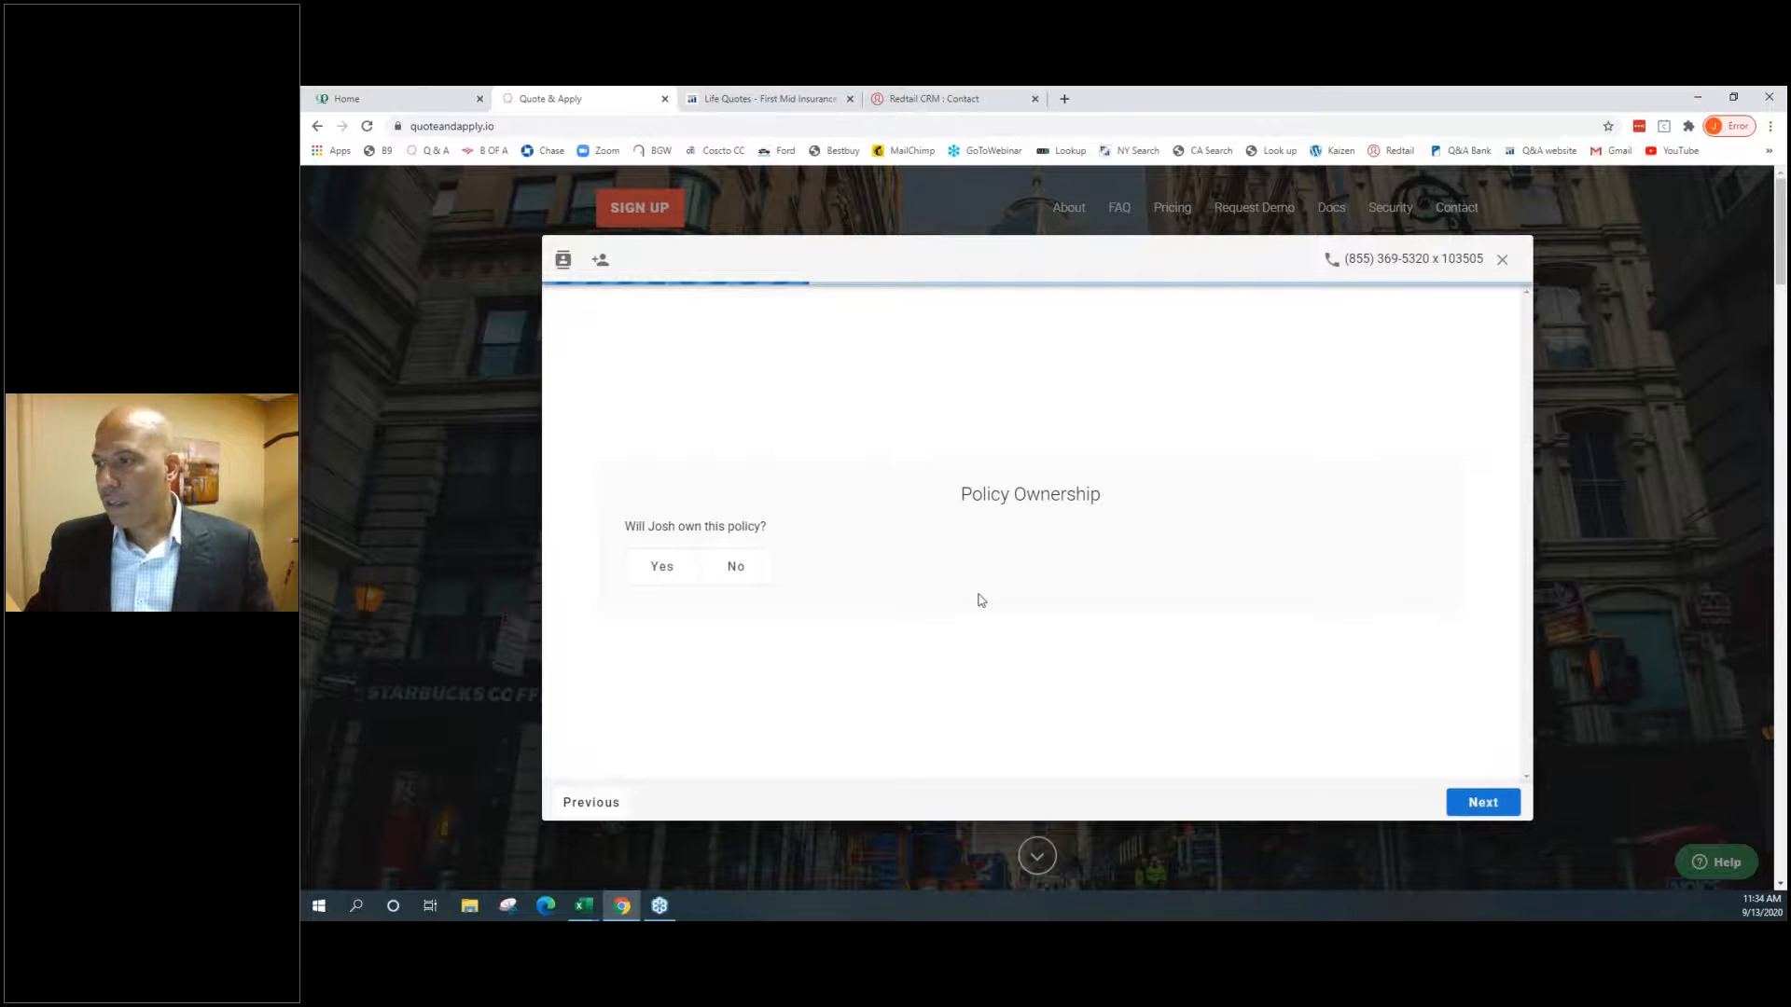
# Make the applicant the owner and autofill their wife as the individual primary beneficiary
pyautogui.click(734, 564)
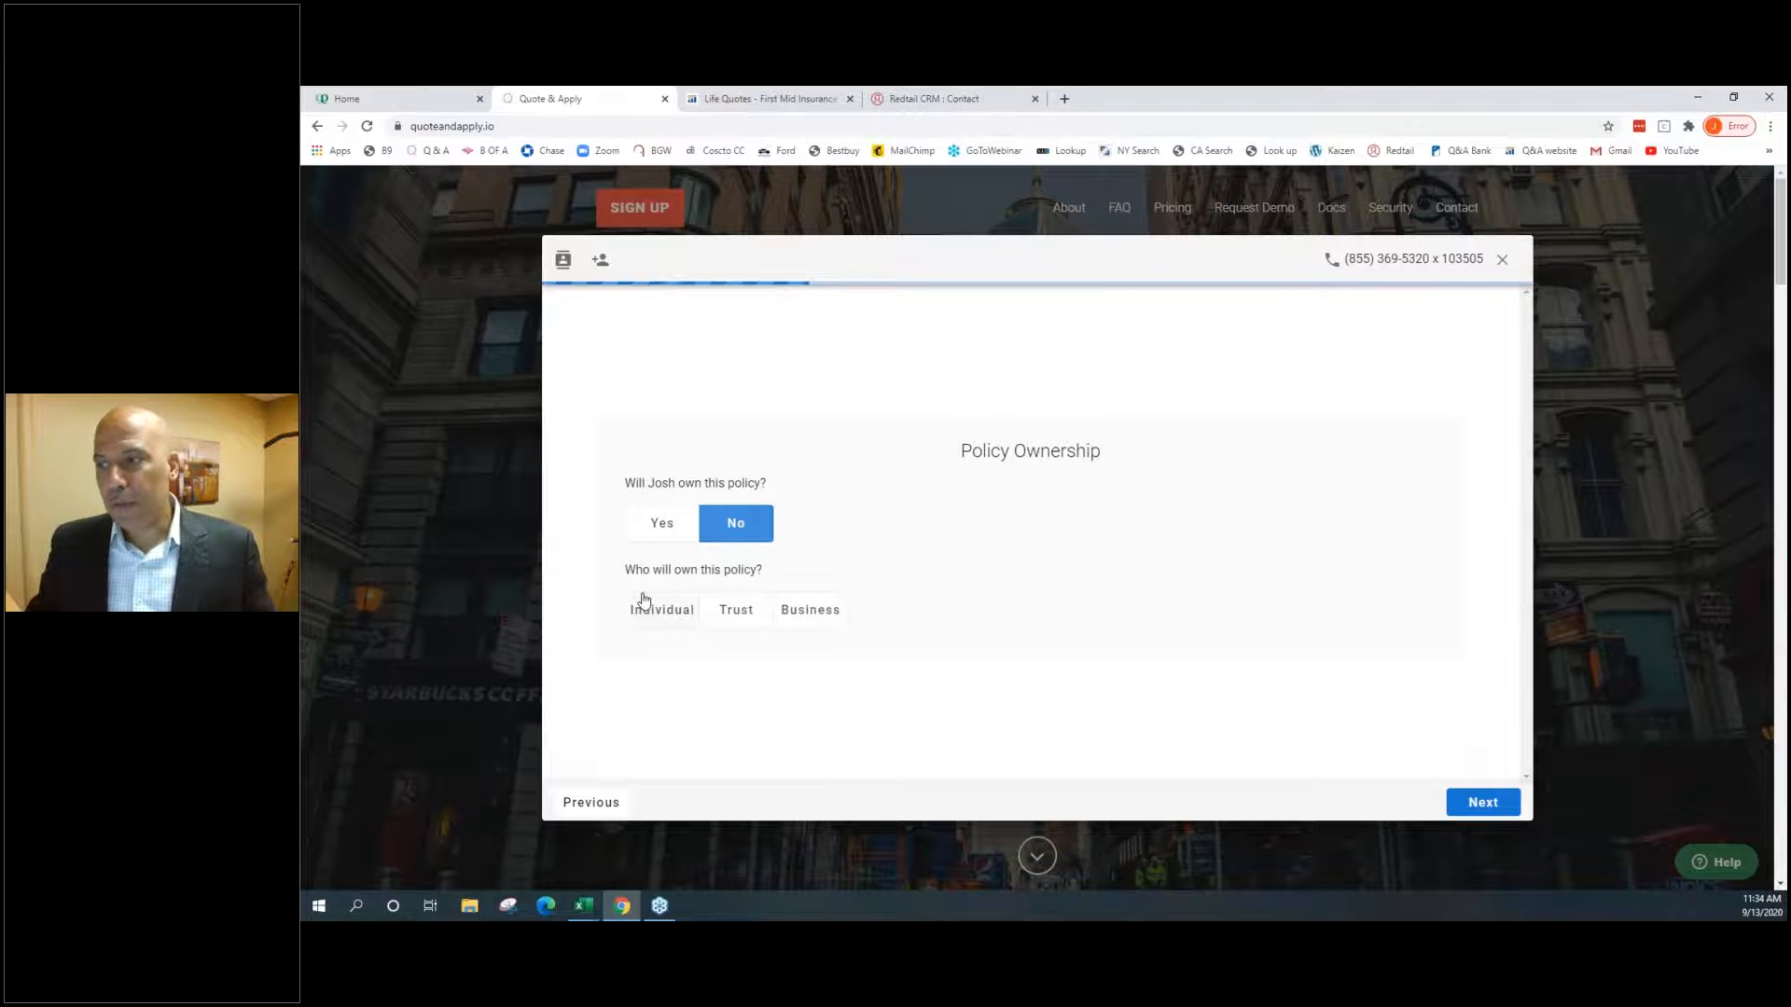
pyautogui.click(653, 525)
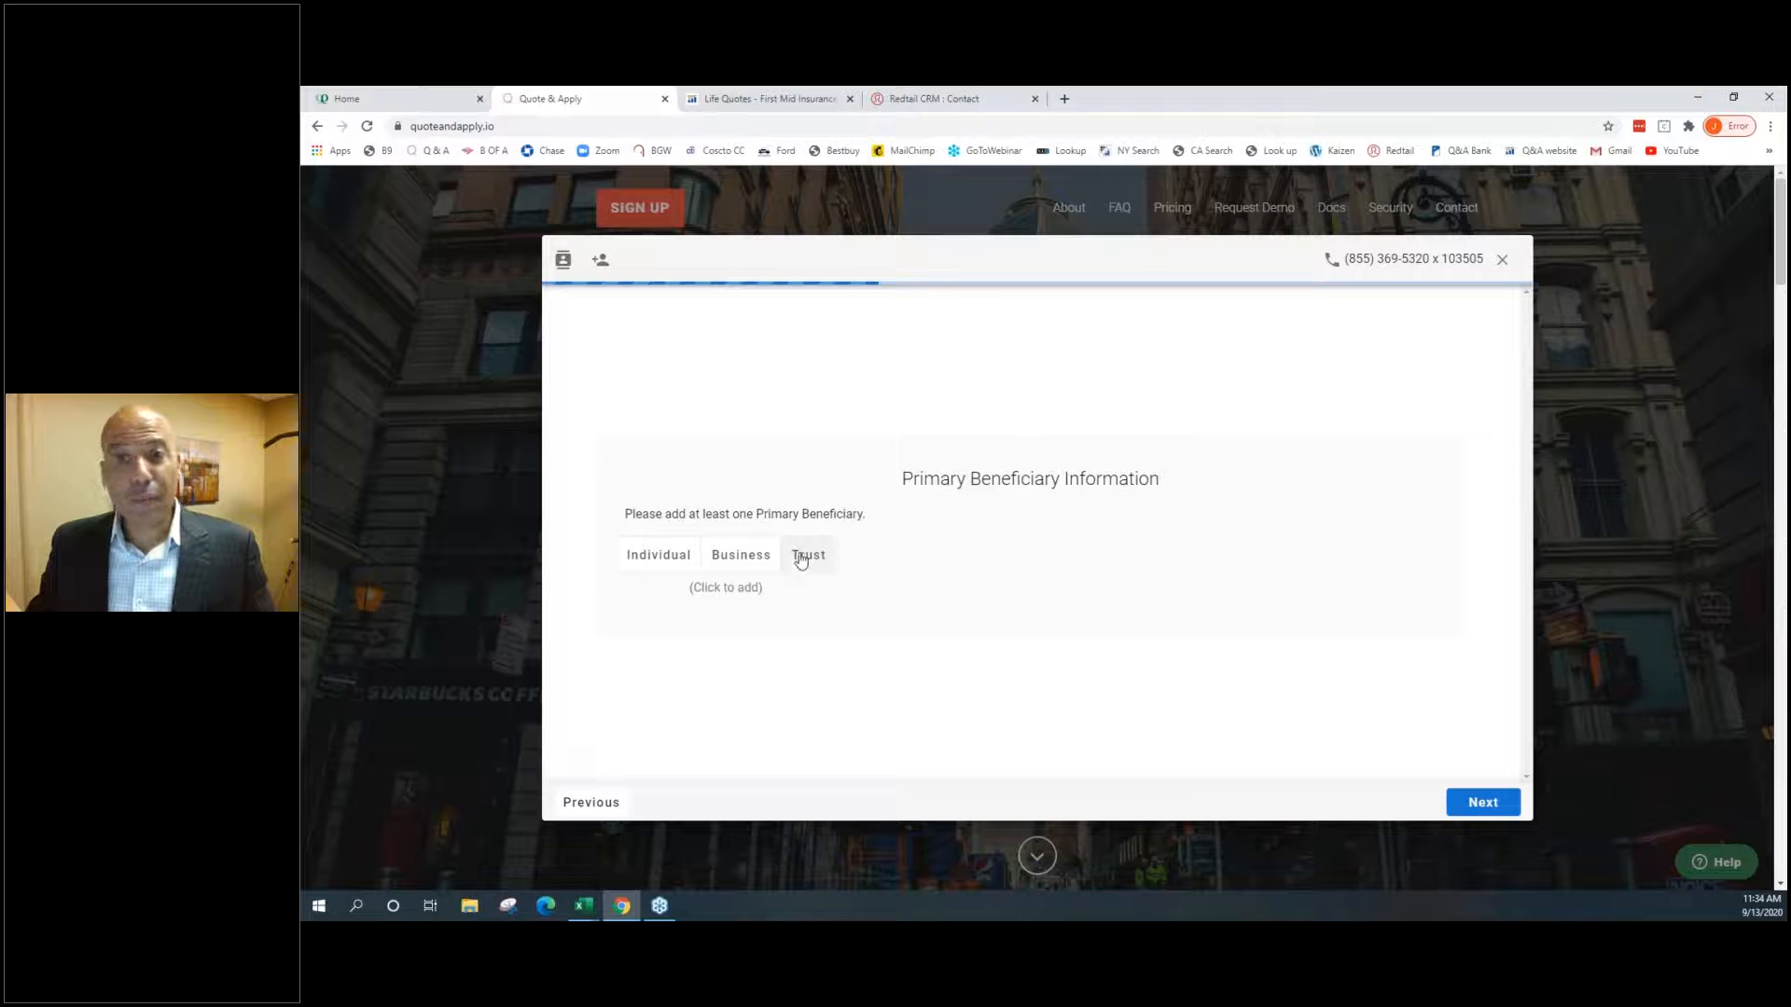
pyautogui.click(632, 563)
pyautogui.write('M')
pyautogui.press('Down')
pyautogui.press('Down')
pyautogui.press('Down')
pyautogui.press('Down')
pyautogui.press('Return')
pyautogui.press('Tab')
pyautogui.press('Tab')
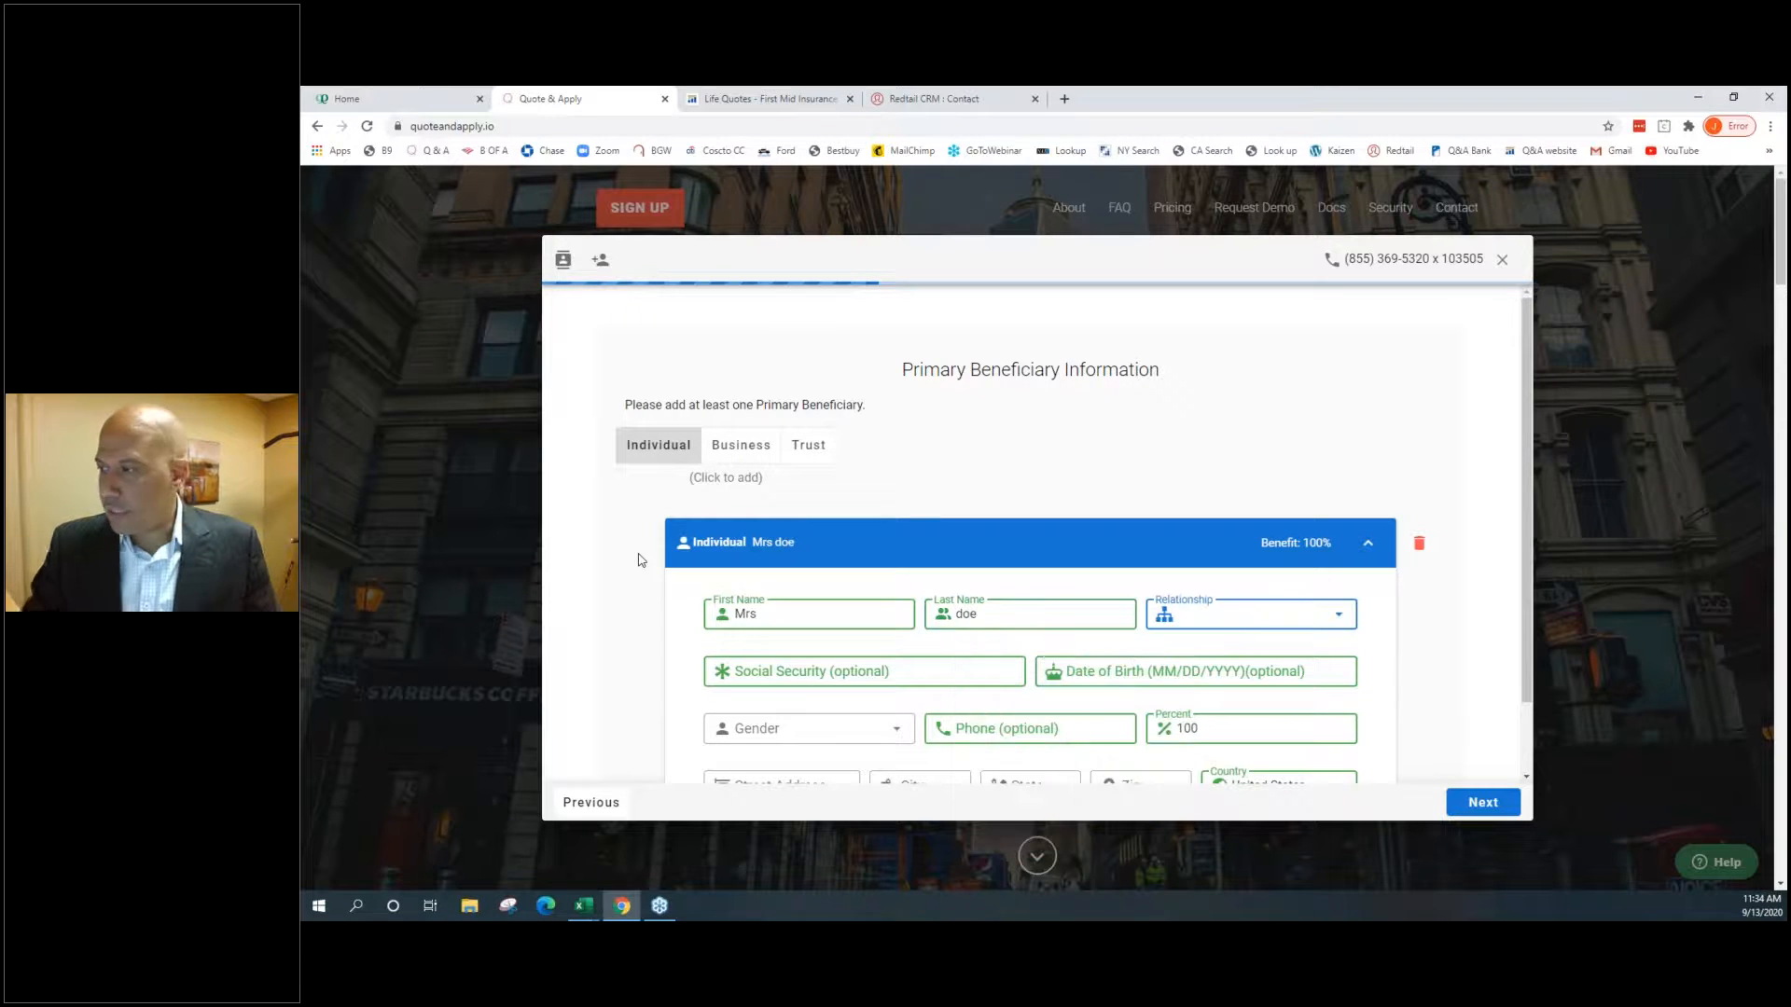
pyautogui.click(1483, 802)
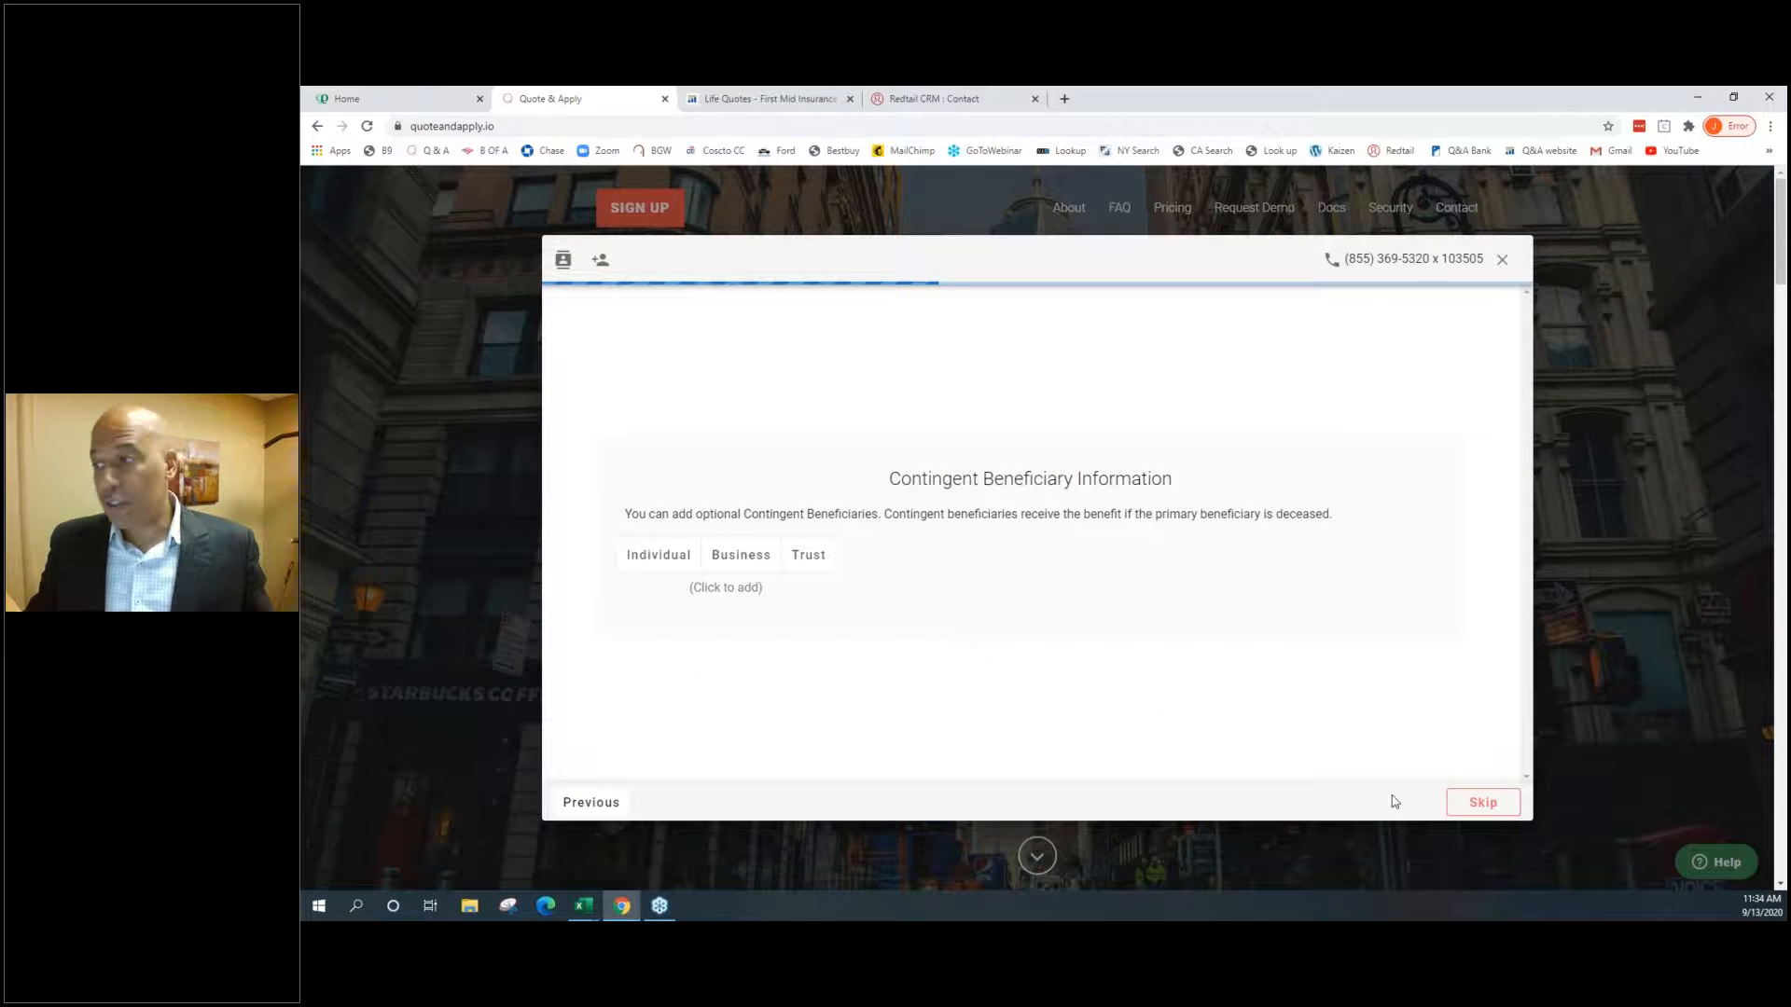
# Skip contingent beneficiaries, set Assets and Liabilities to 1, and enter the Social Security number
pyautogui.click(1485, 804)
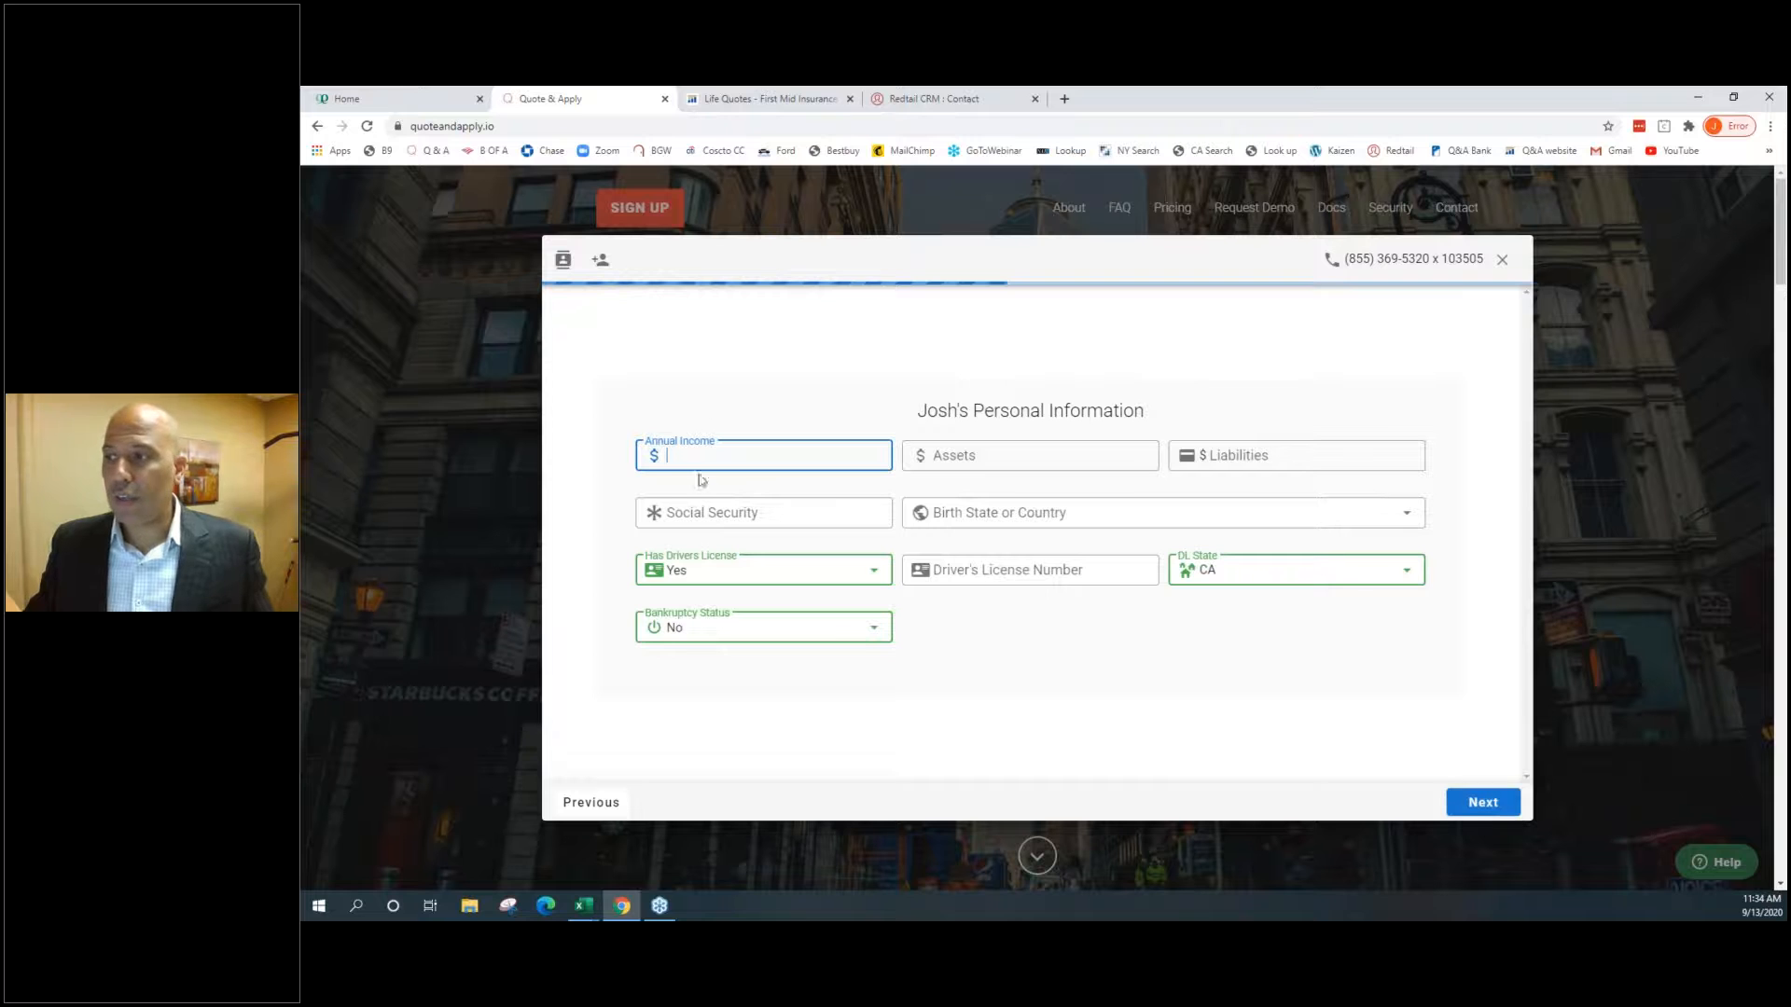
pyautogui.press('Tab')
pyautogui.write('1')
pyautogui.press('Tab')
pyautogui.write('1')
pyautogui.press('Tab')
pyautogui.write('111111111')
# Set birth state to California, enter the driver's licence number, then add and remove an existing policy
pyautogui.press('Tab')
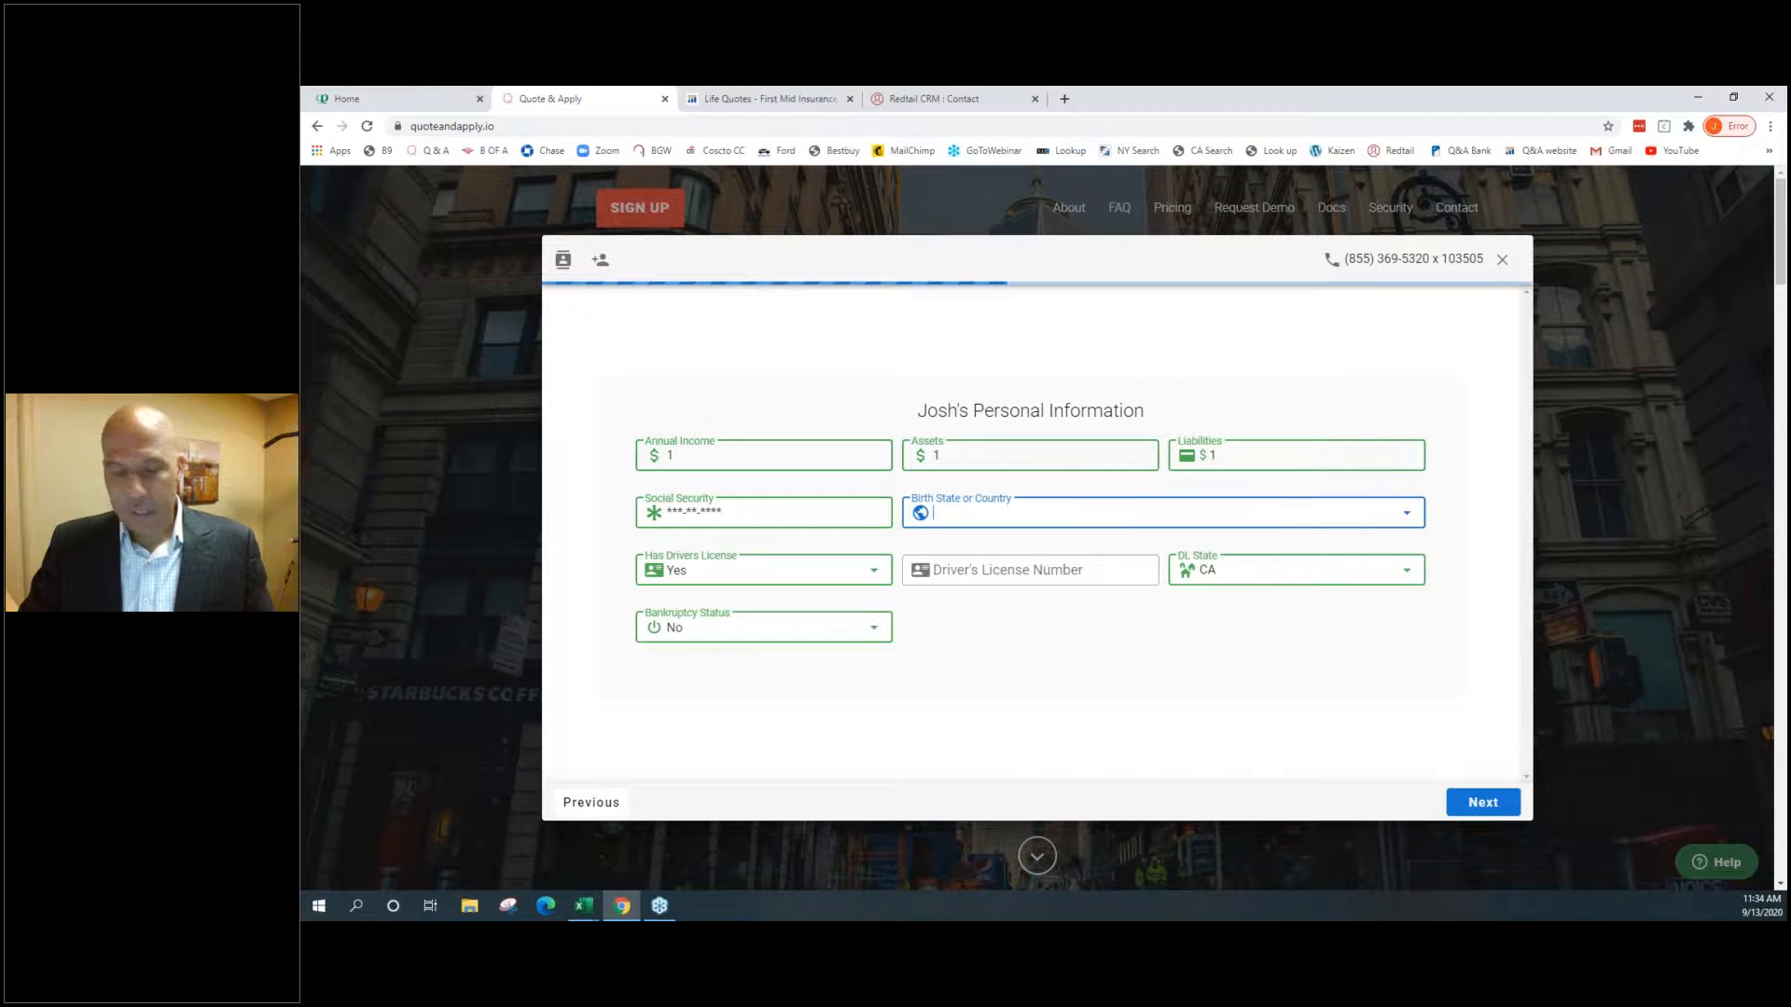
pyautogui.write('c')
pyautogui.press('Down')
pyautogui.press('Tab')
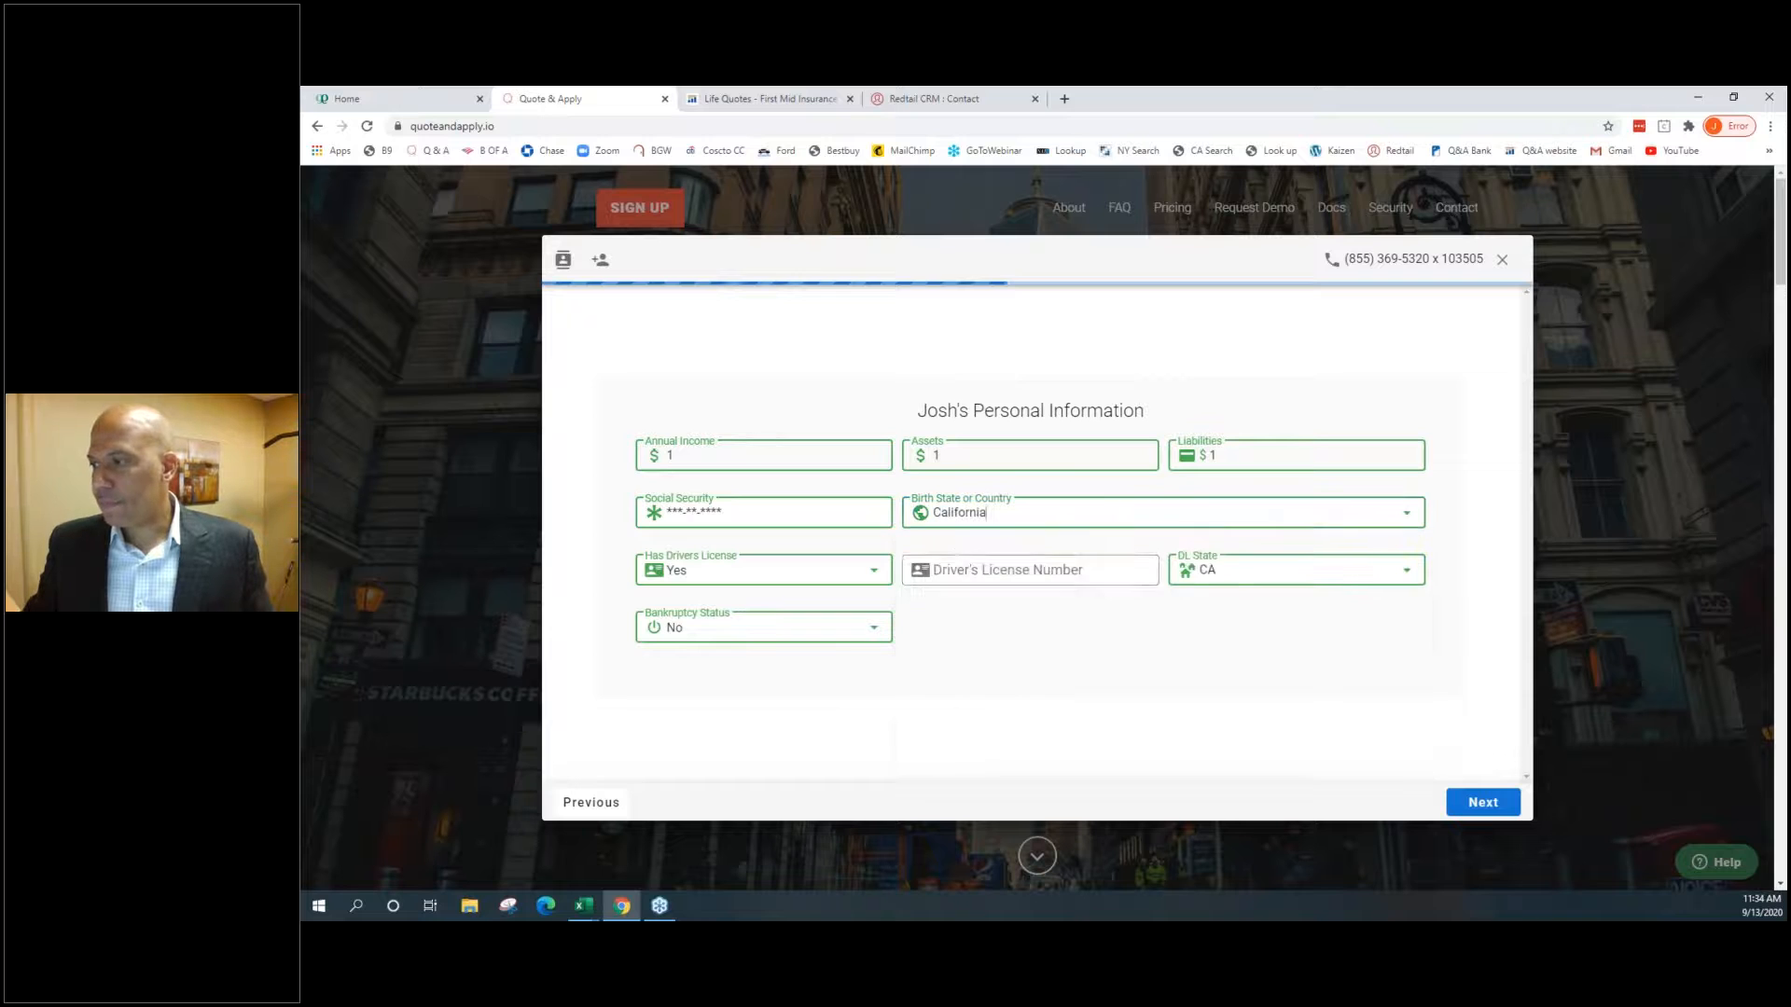
pyautogui.write('a1234567')
pyautogui.click(1483, 803)
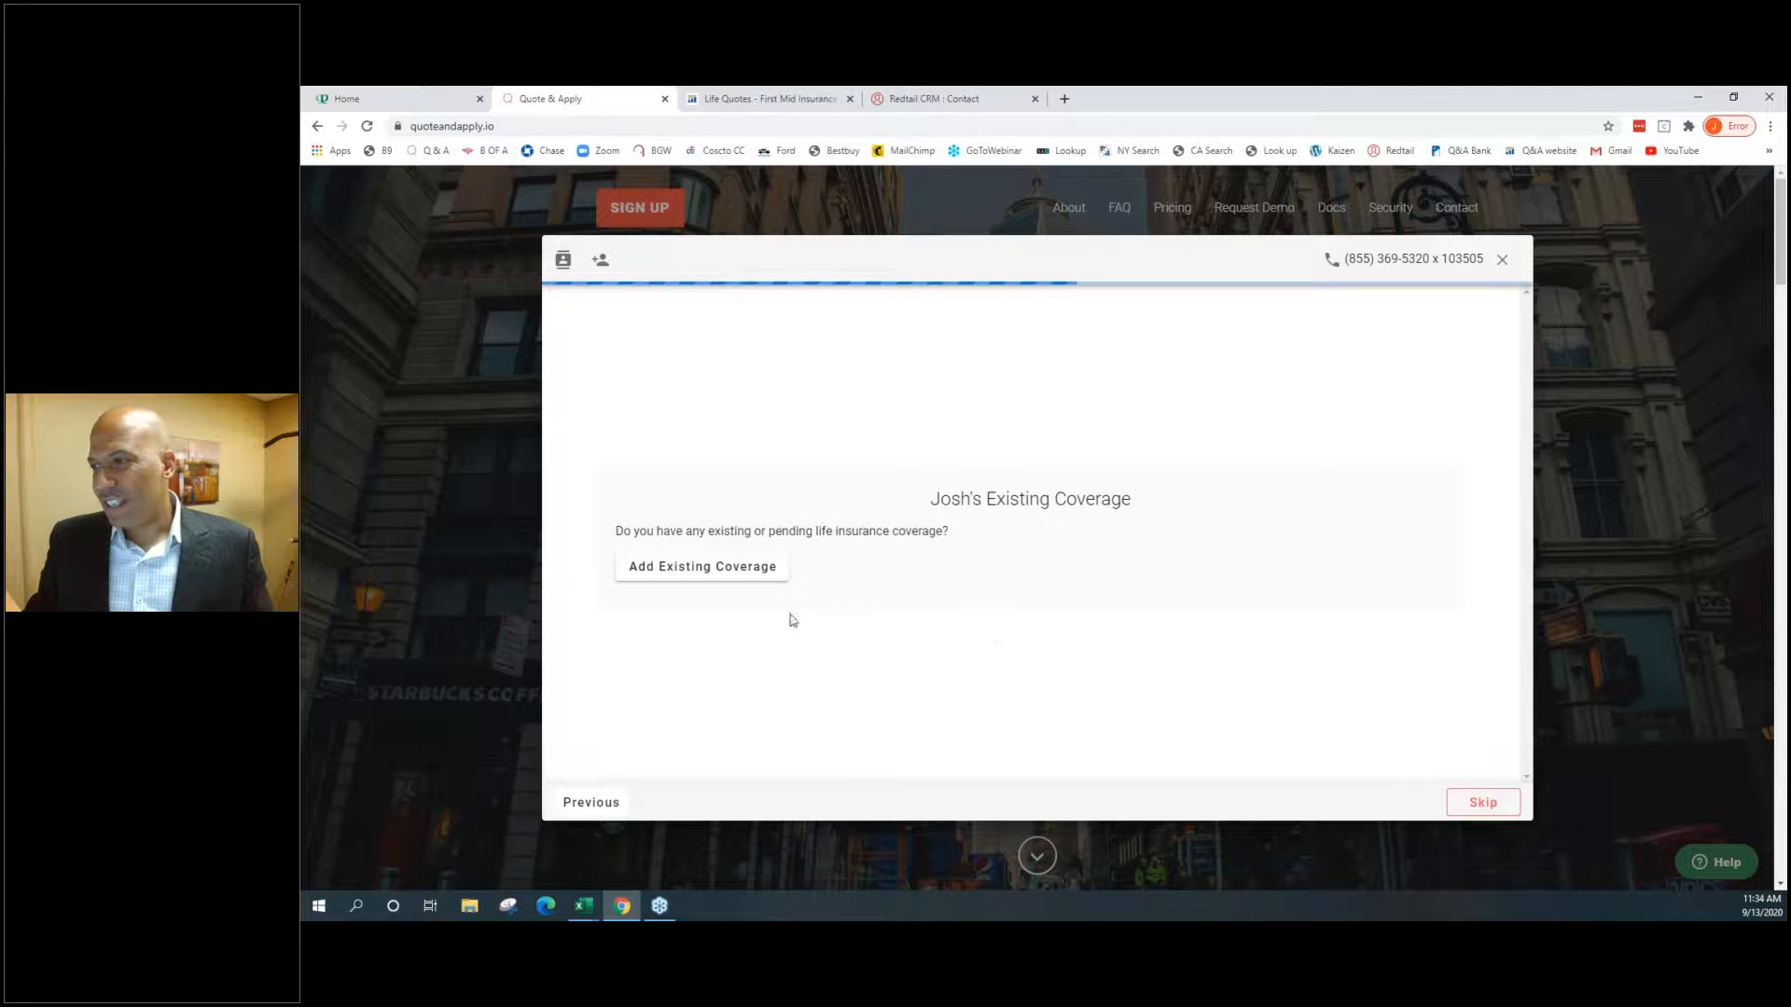
pyautogui.click(751, 571)
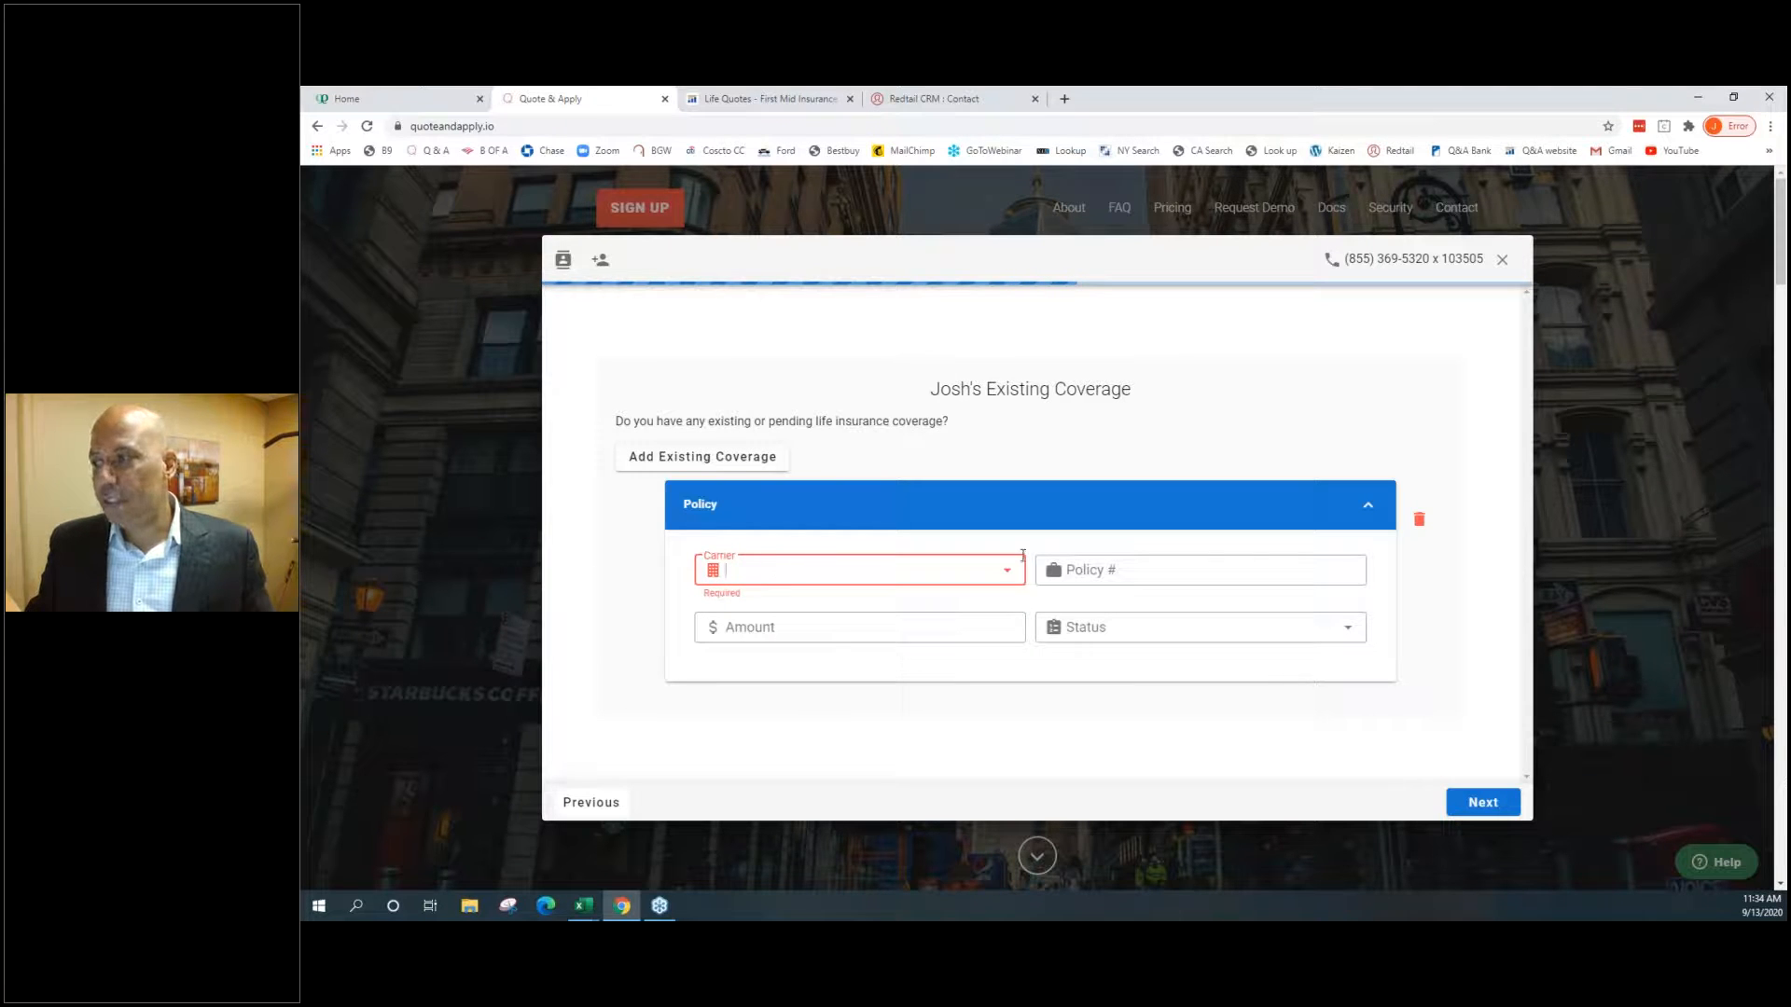
pyautogui.click(1422, 528)
# Start a Kaiser Permanente health-record connection, close it, and answer No to the physician question
pyautogui.click(1469, 802)
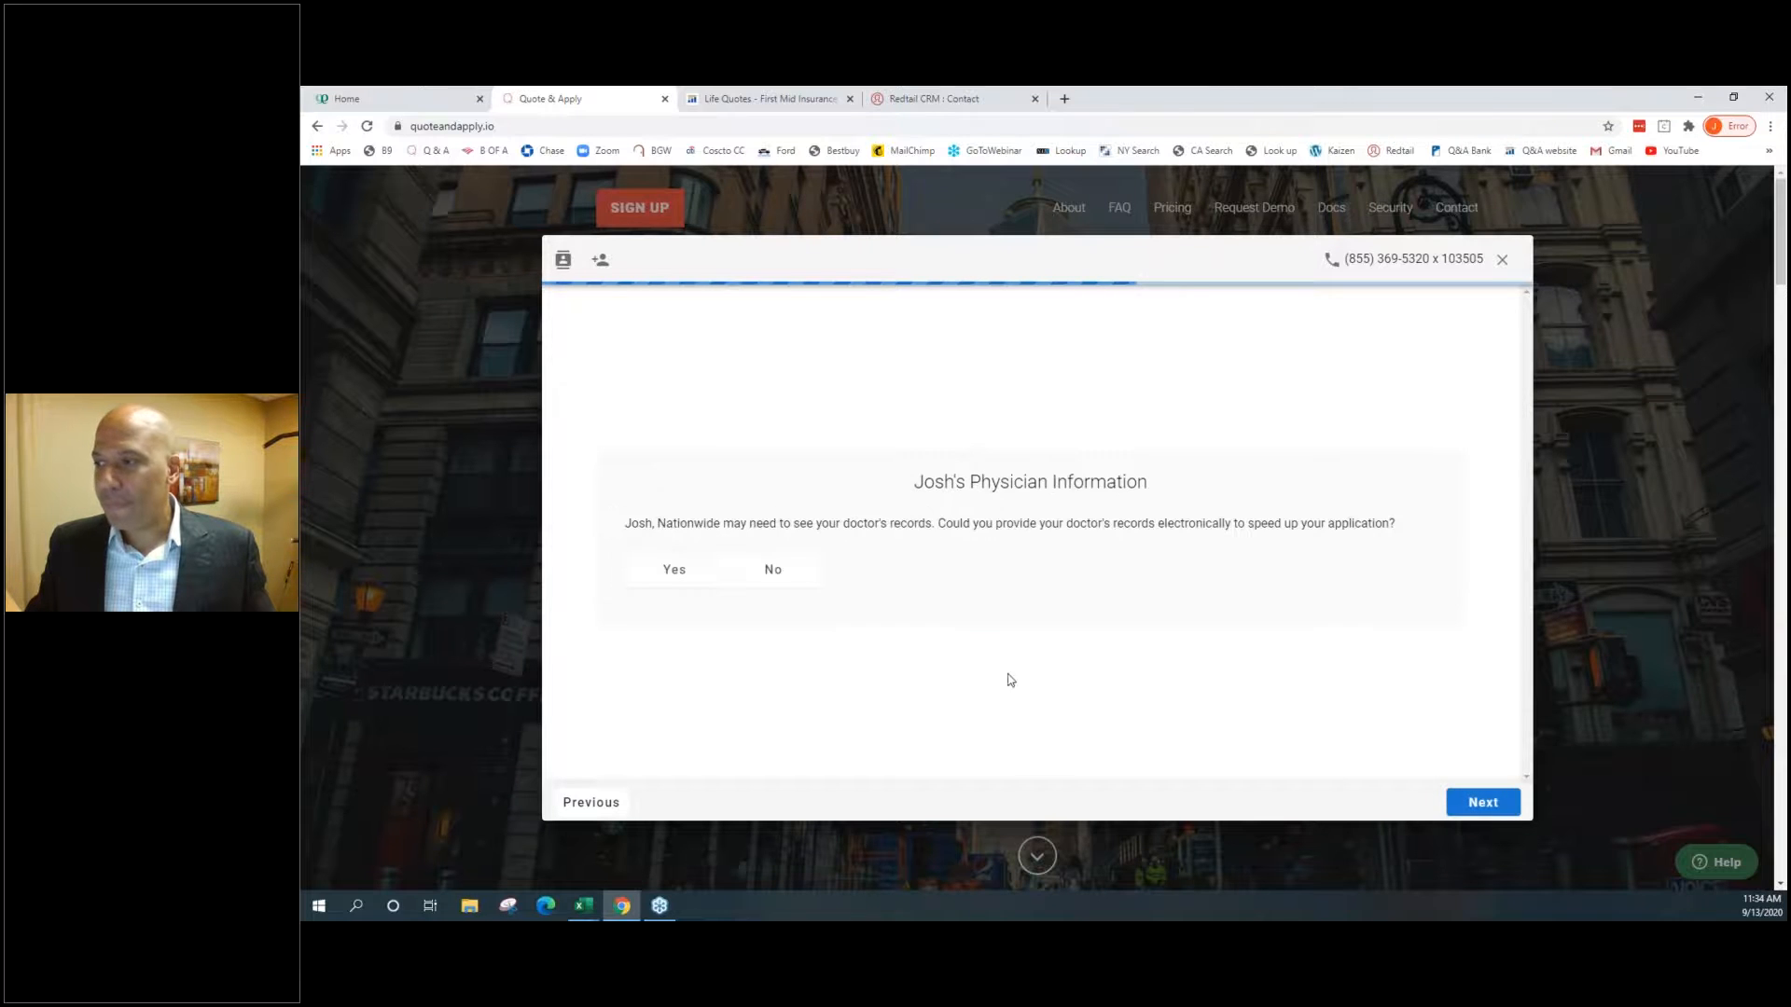
pyautogui.click(706, 583)
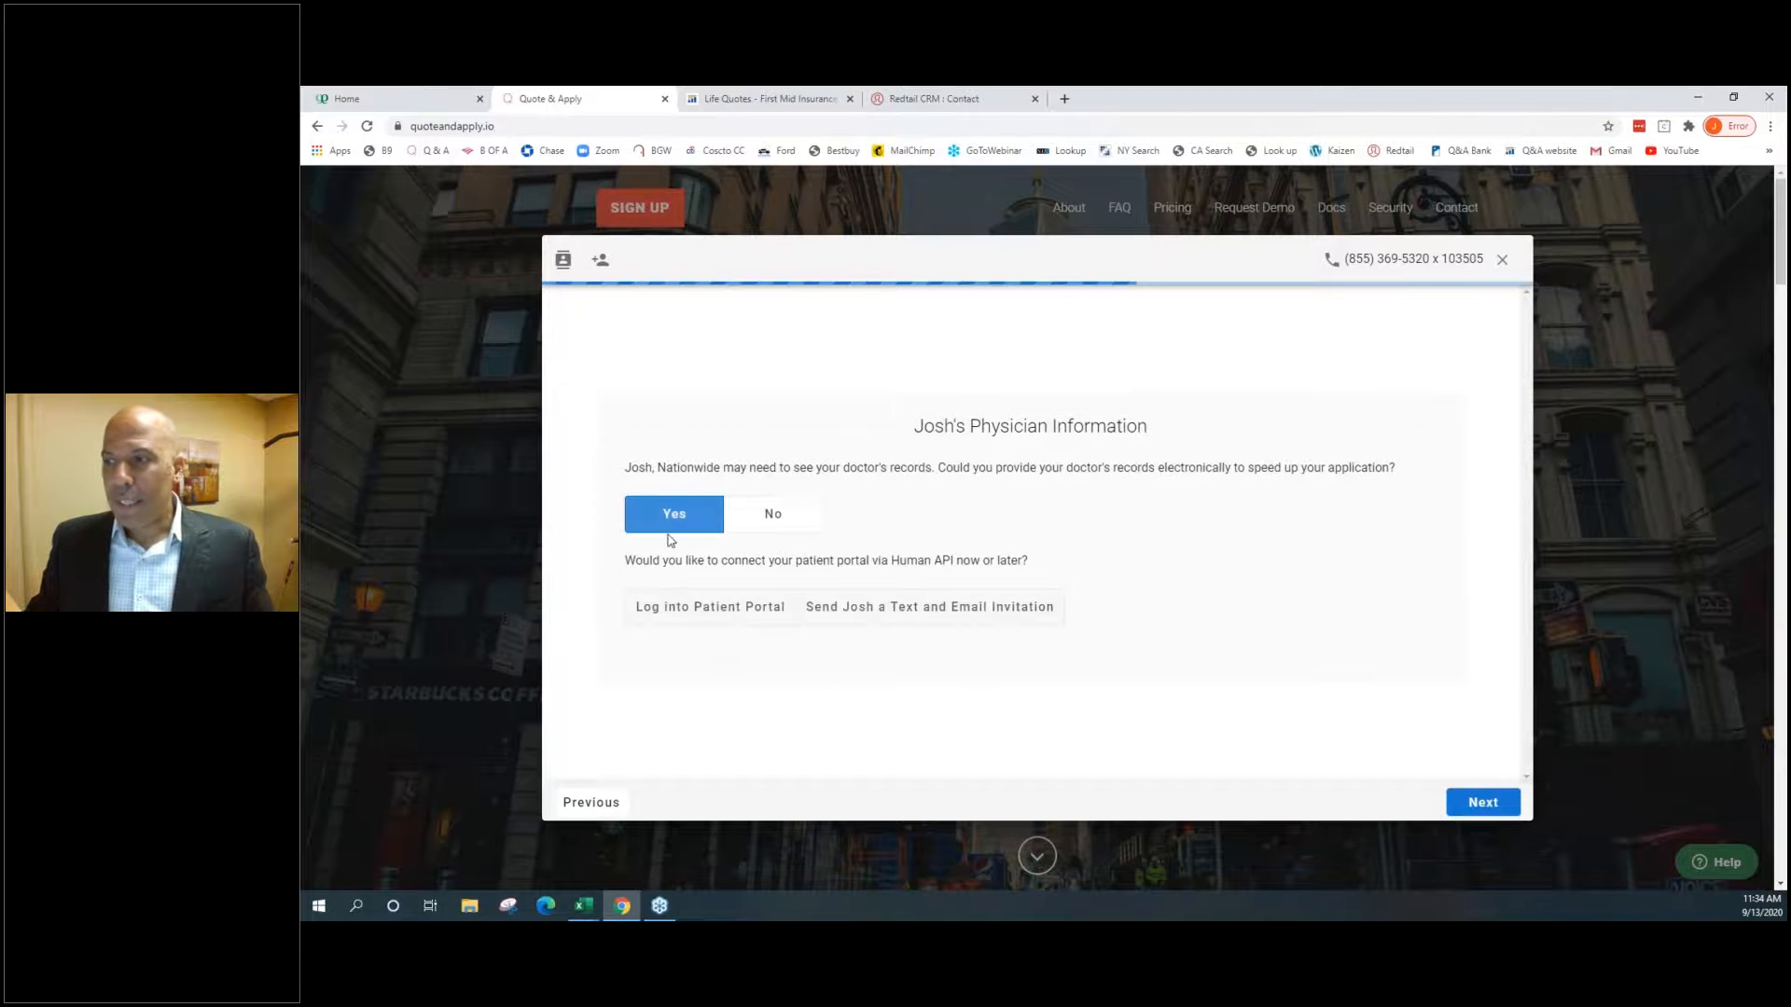
pyautogui.click(666, 611)
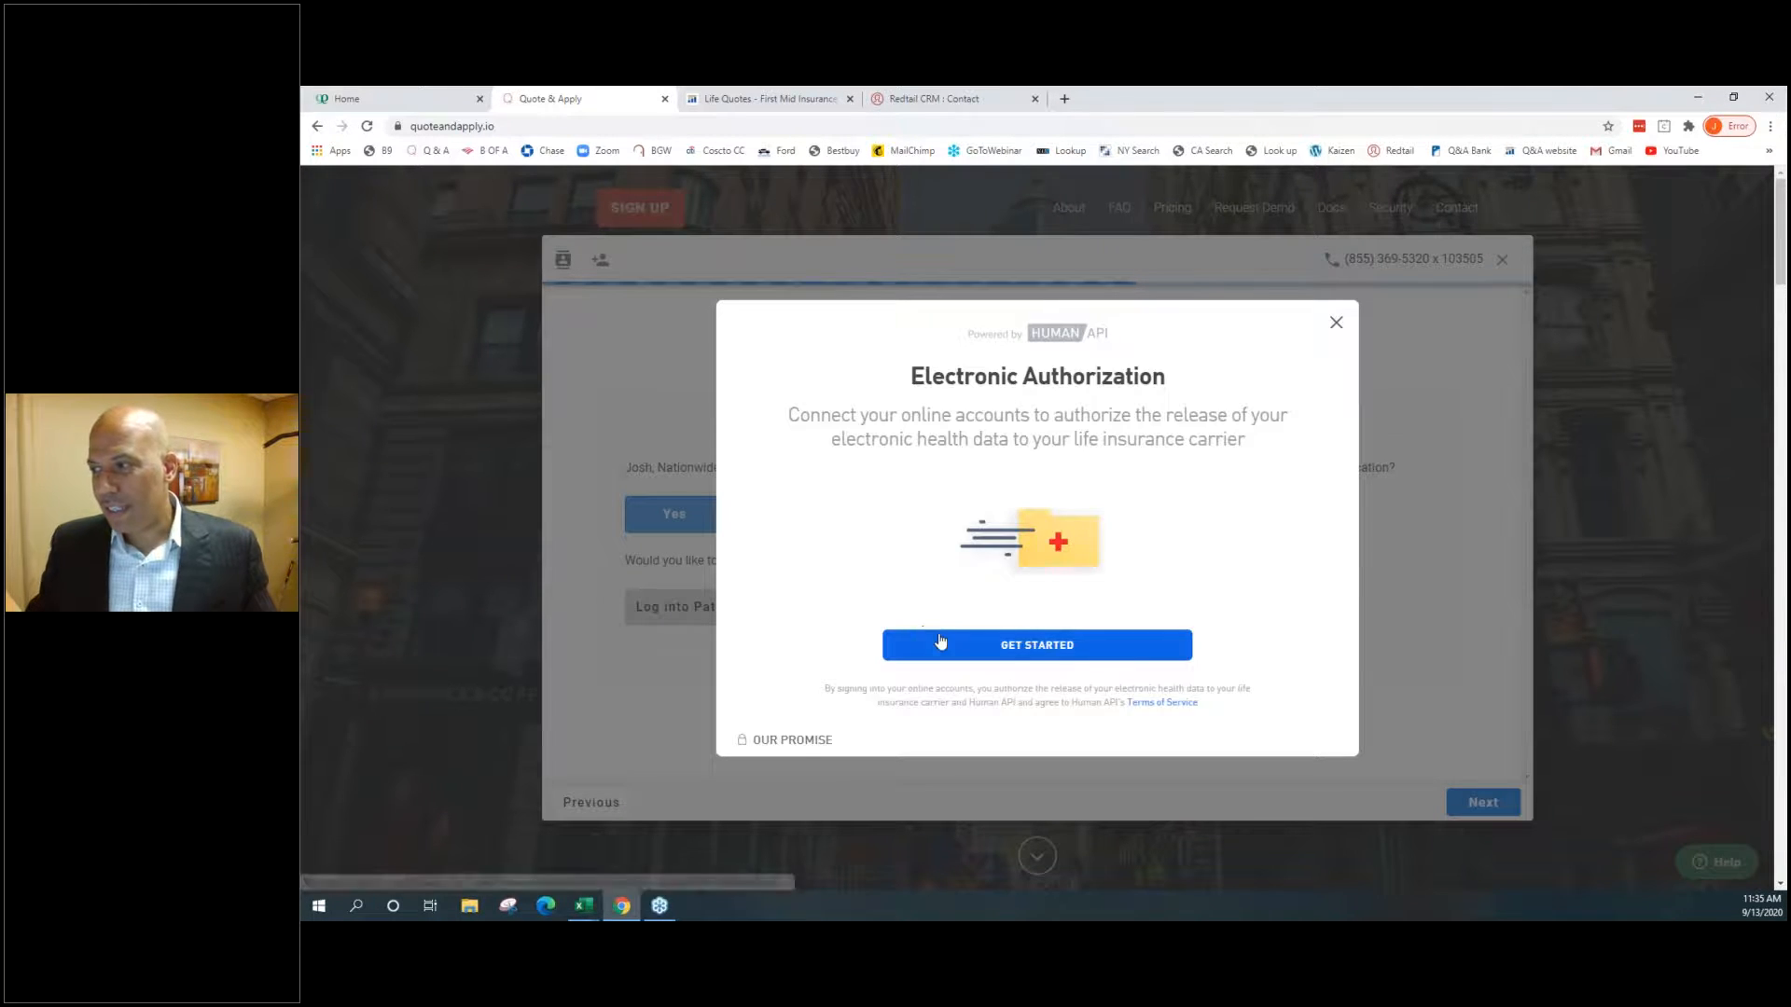
pyautogui.click(938, 640)
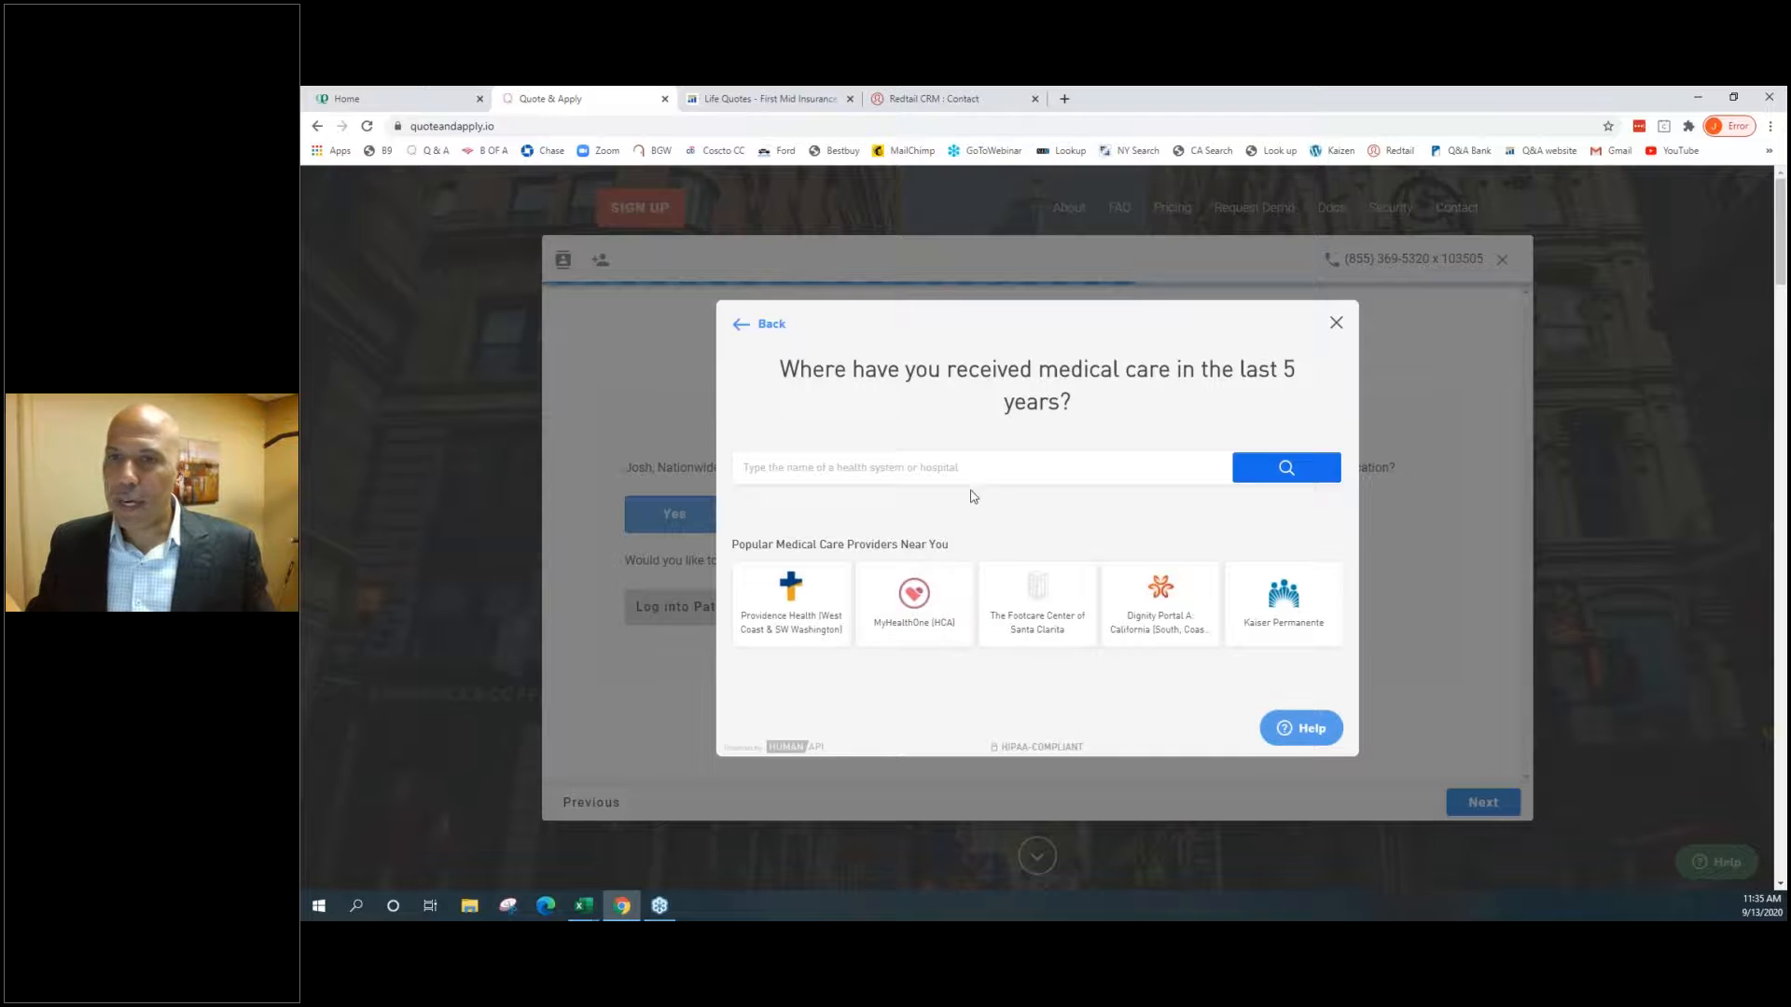
pyautogui.click(1283, 606)
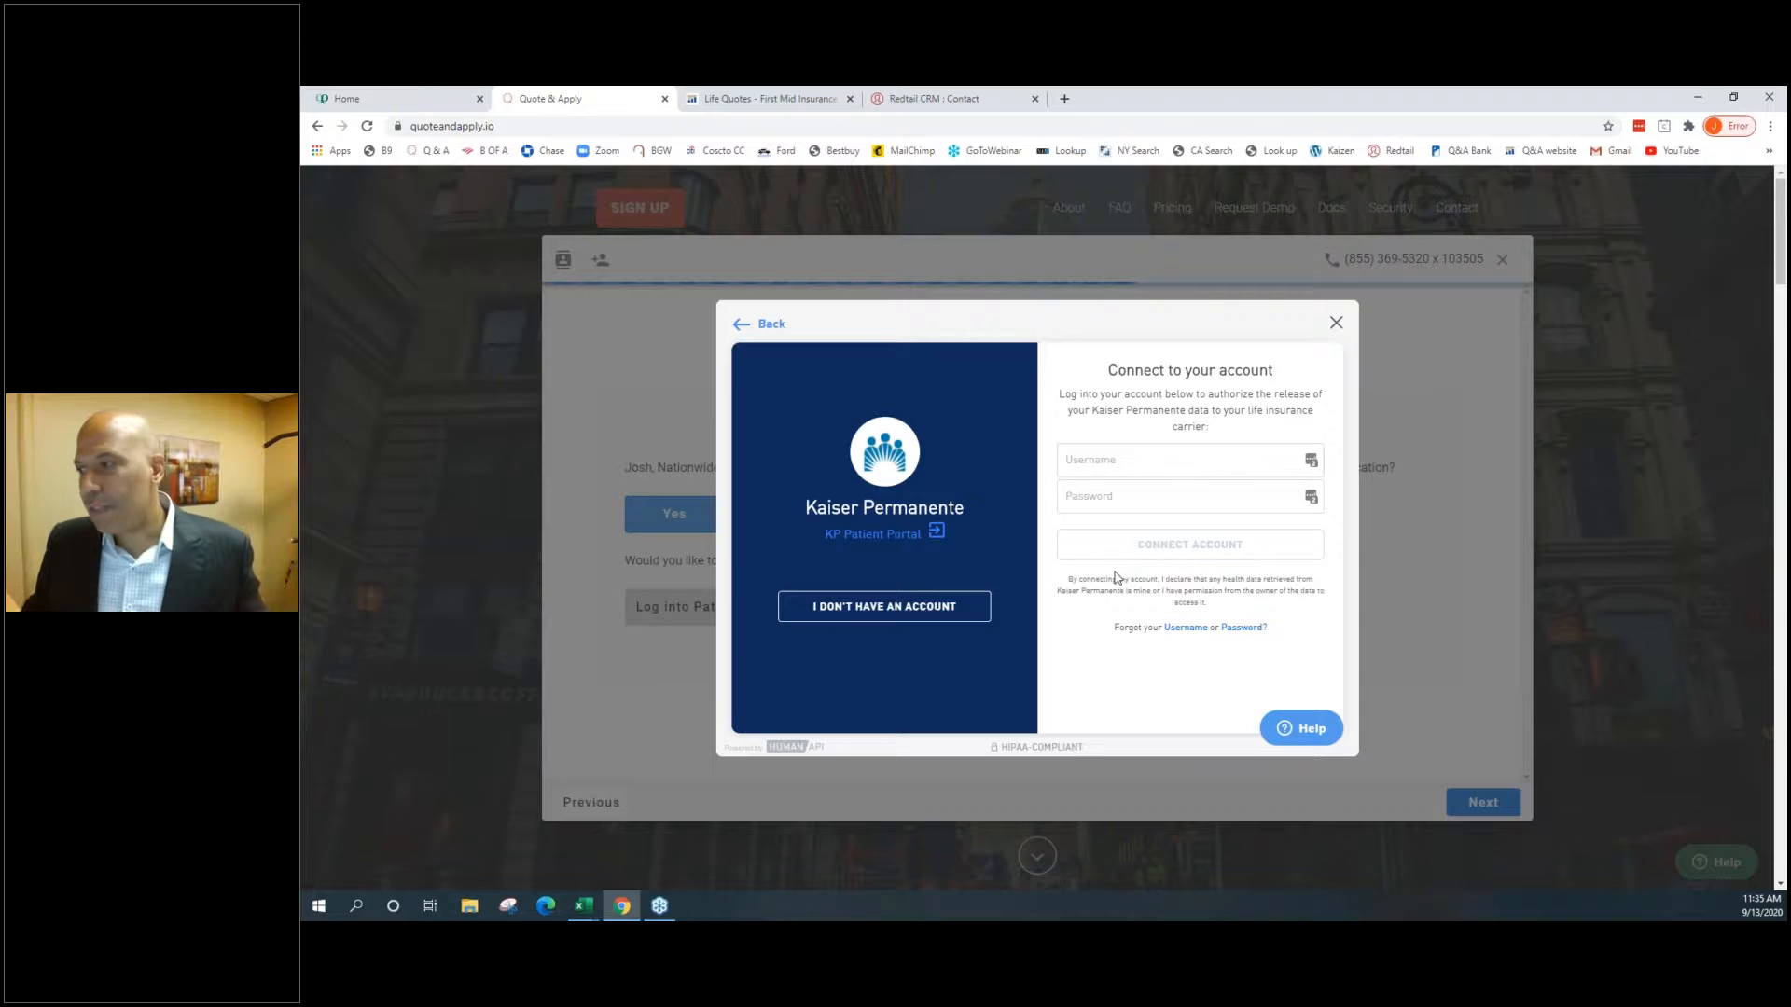
pyautogui.click(1336, 324)
pyautogui.click(776, 514)
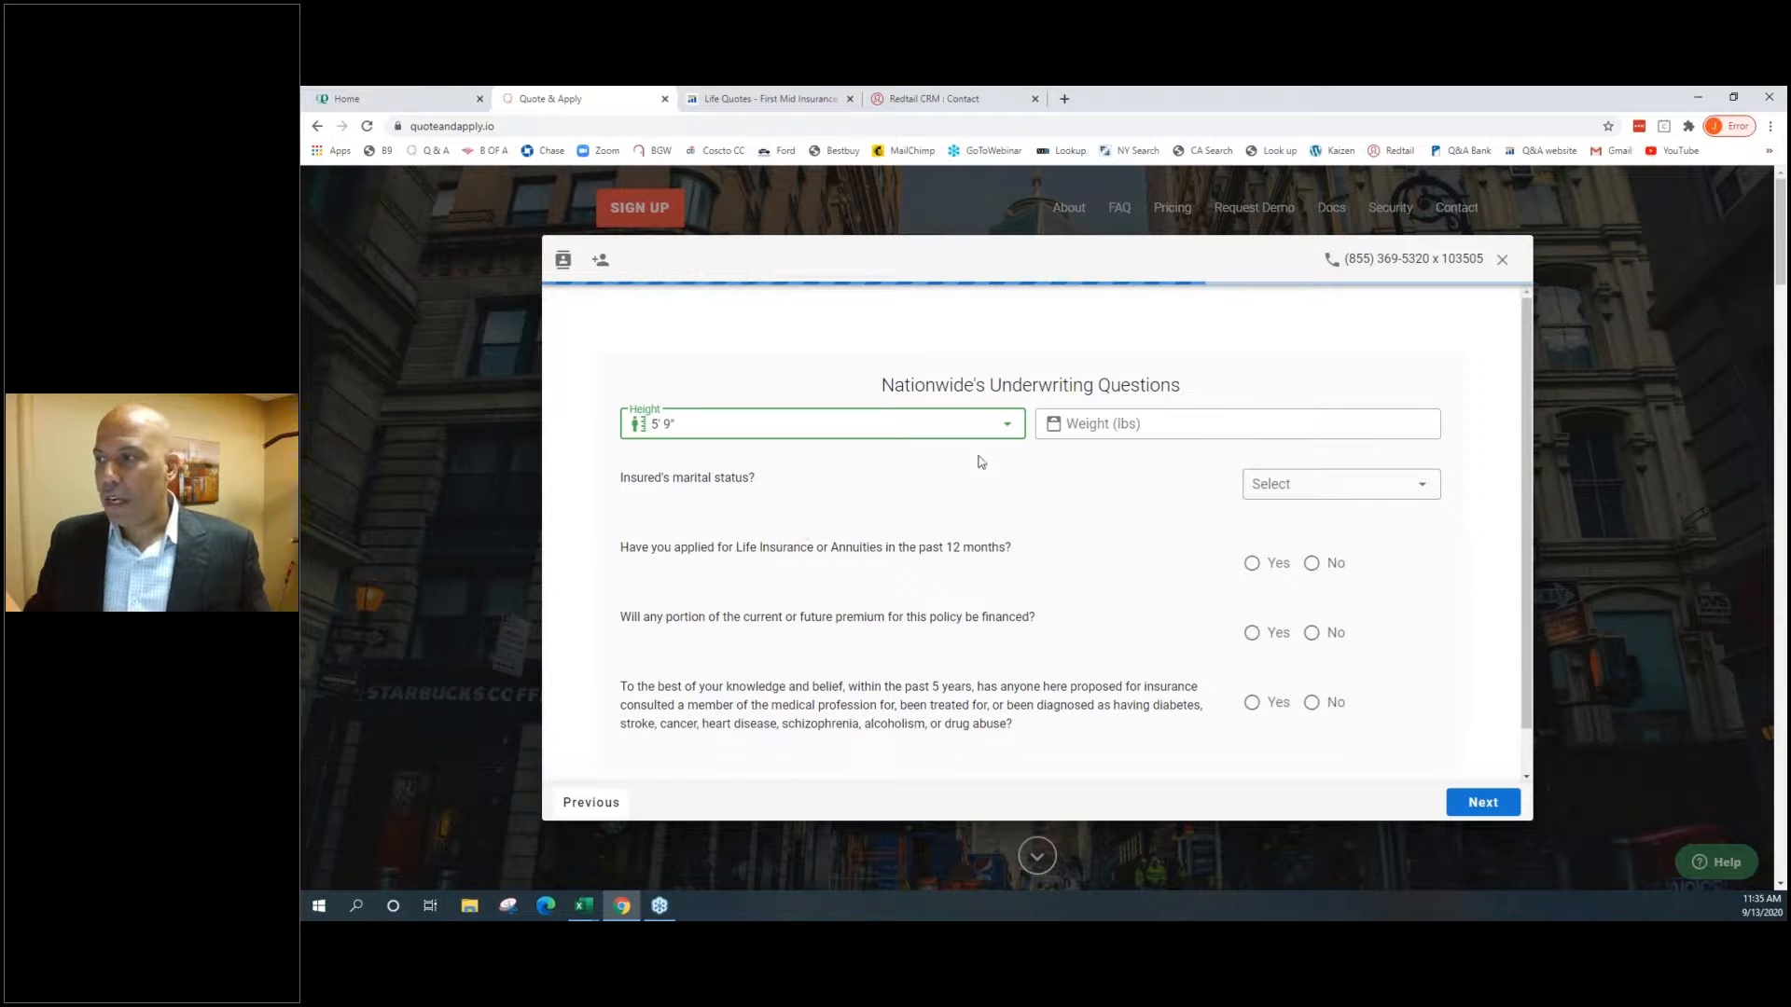
# Enter weight 100 lbs, marital status Single, and No to all three underwriting questions
pyautogui.click(1089, 419)
pyautogui.write('100')
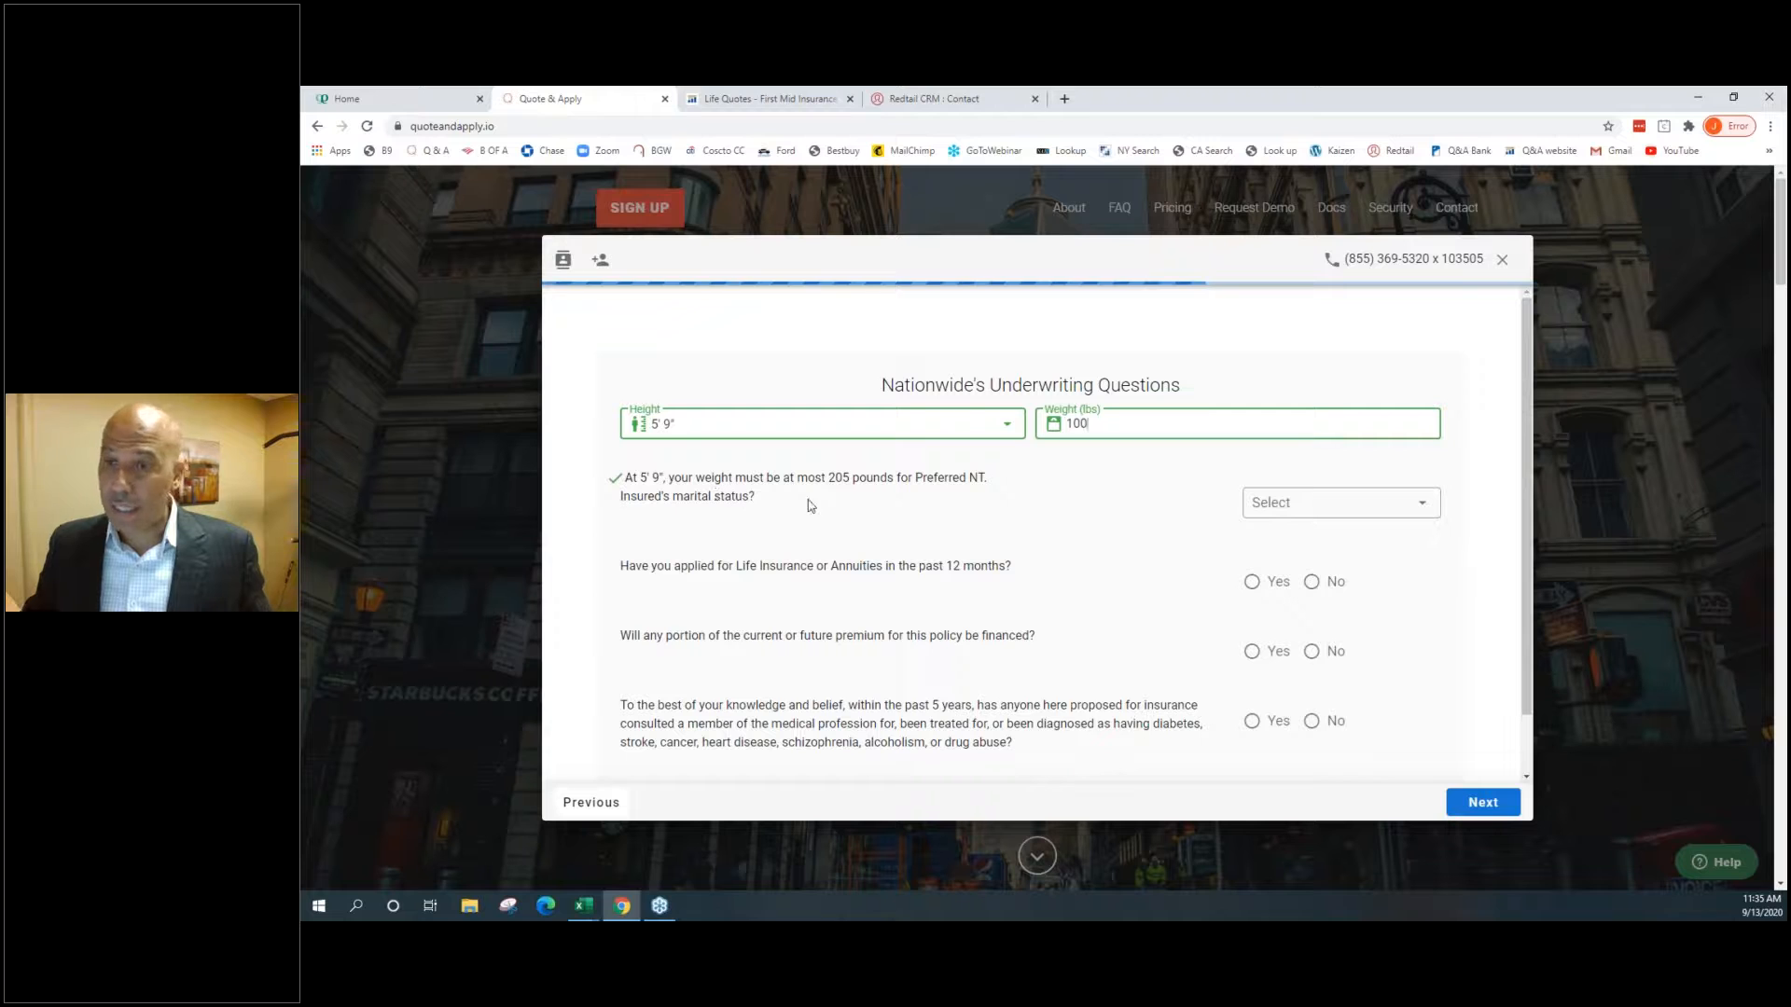
pyautogui.click(1254, 508)
pyautogui.click(1282, 541)
pyautogui.click(1311, 581)
pyautogui.click(1311, 651)
pyautogui.click(1311, 721)
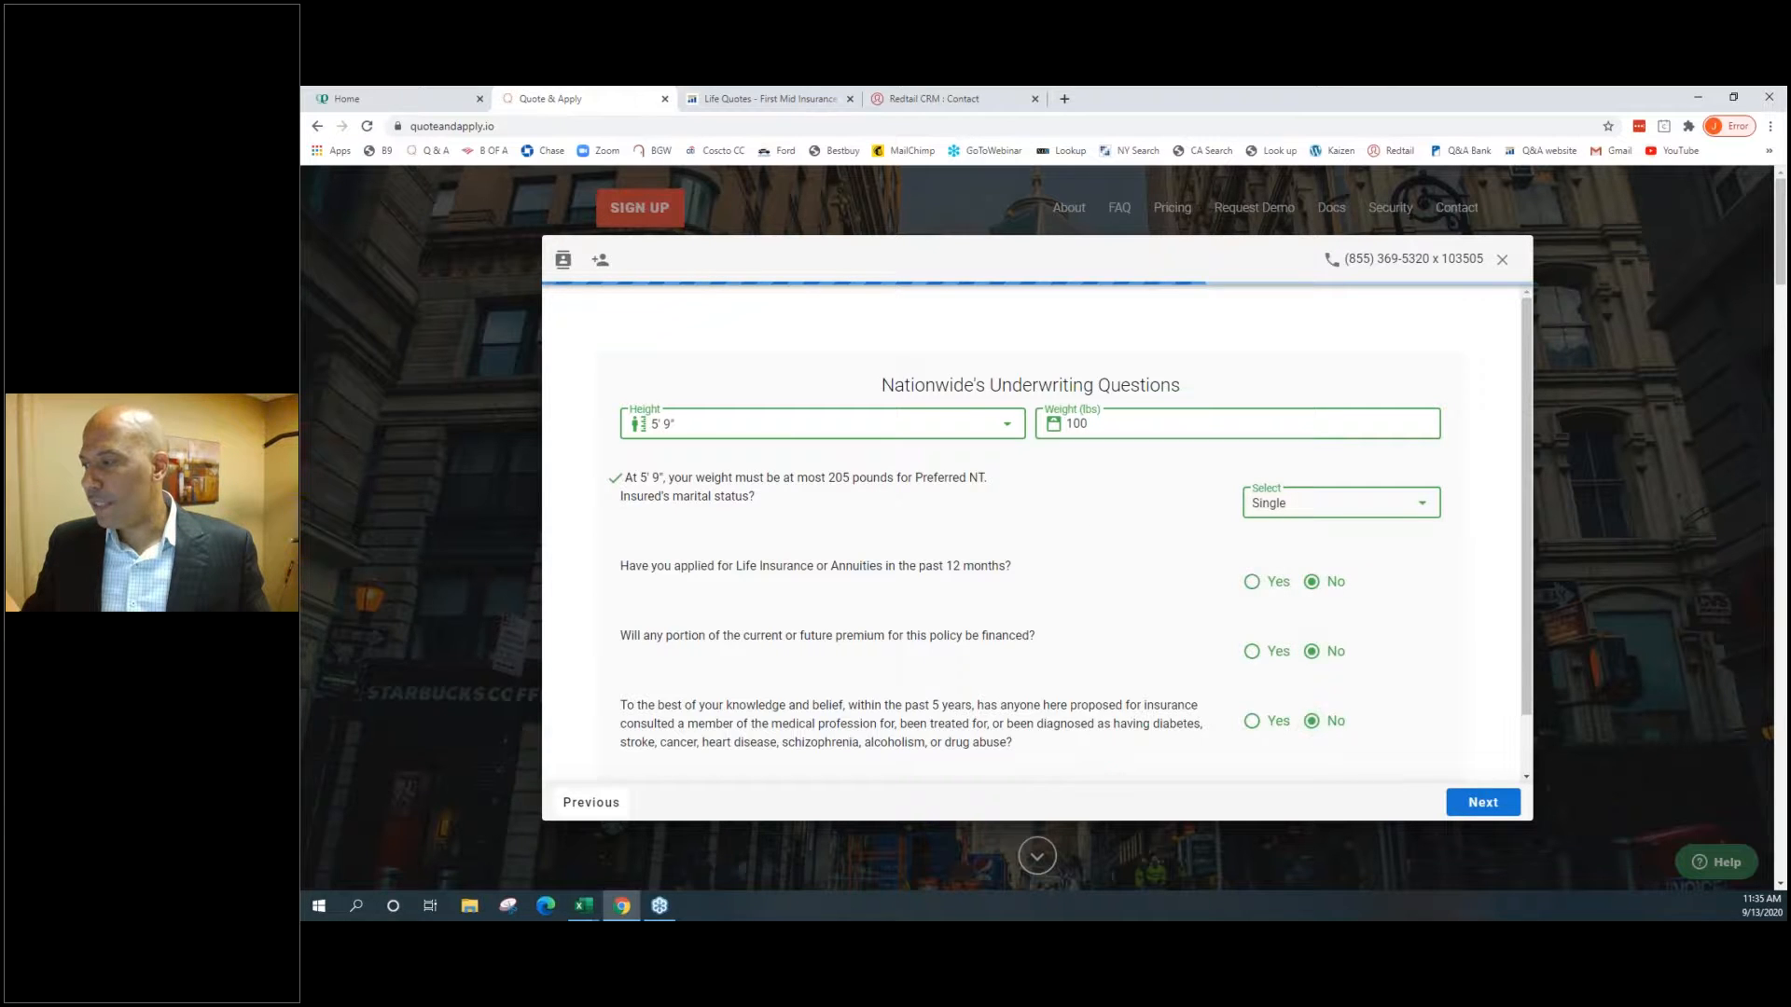
pyautogui.click(1464, 800)
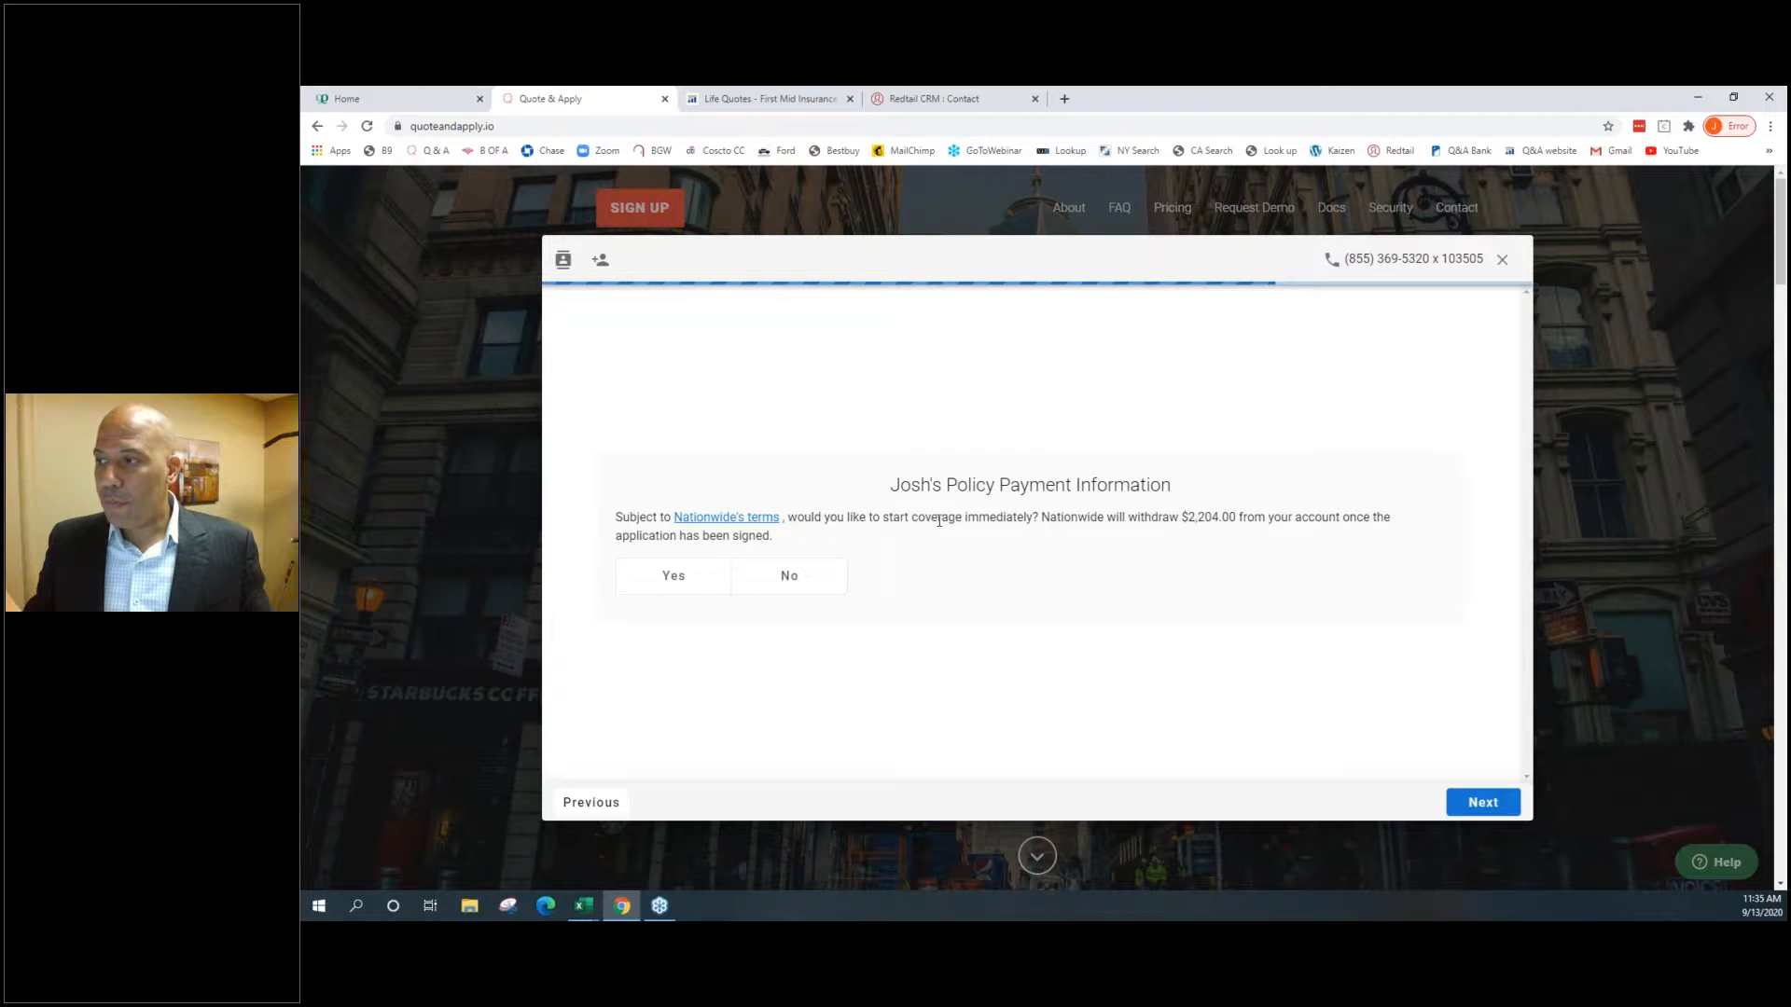
# Answer No to starting coverage immediately, leaving the routing number blank
pyautogui.click(673, 575)
pyautogui.click(814, 605)
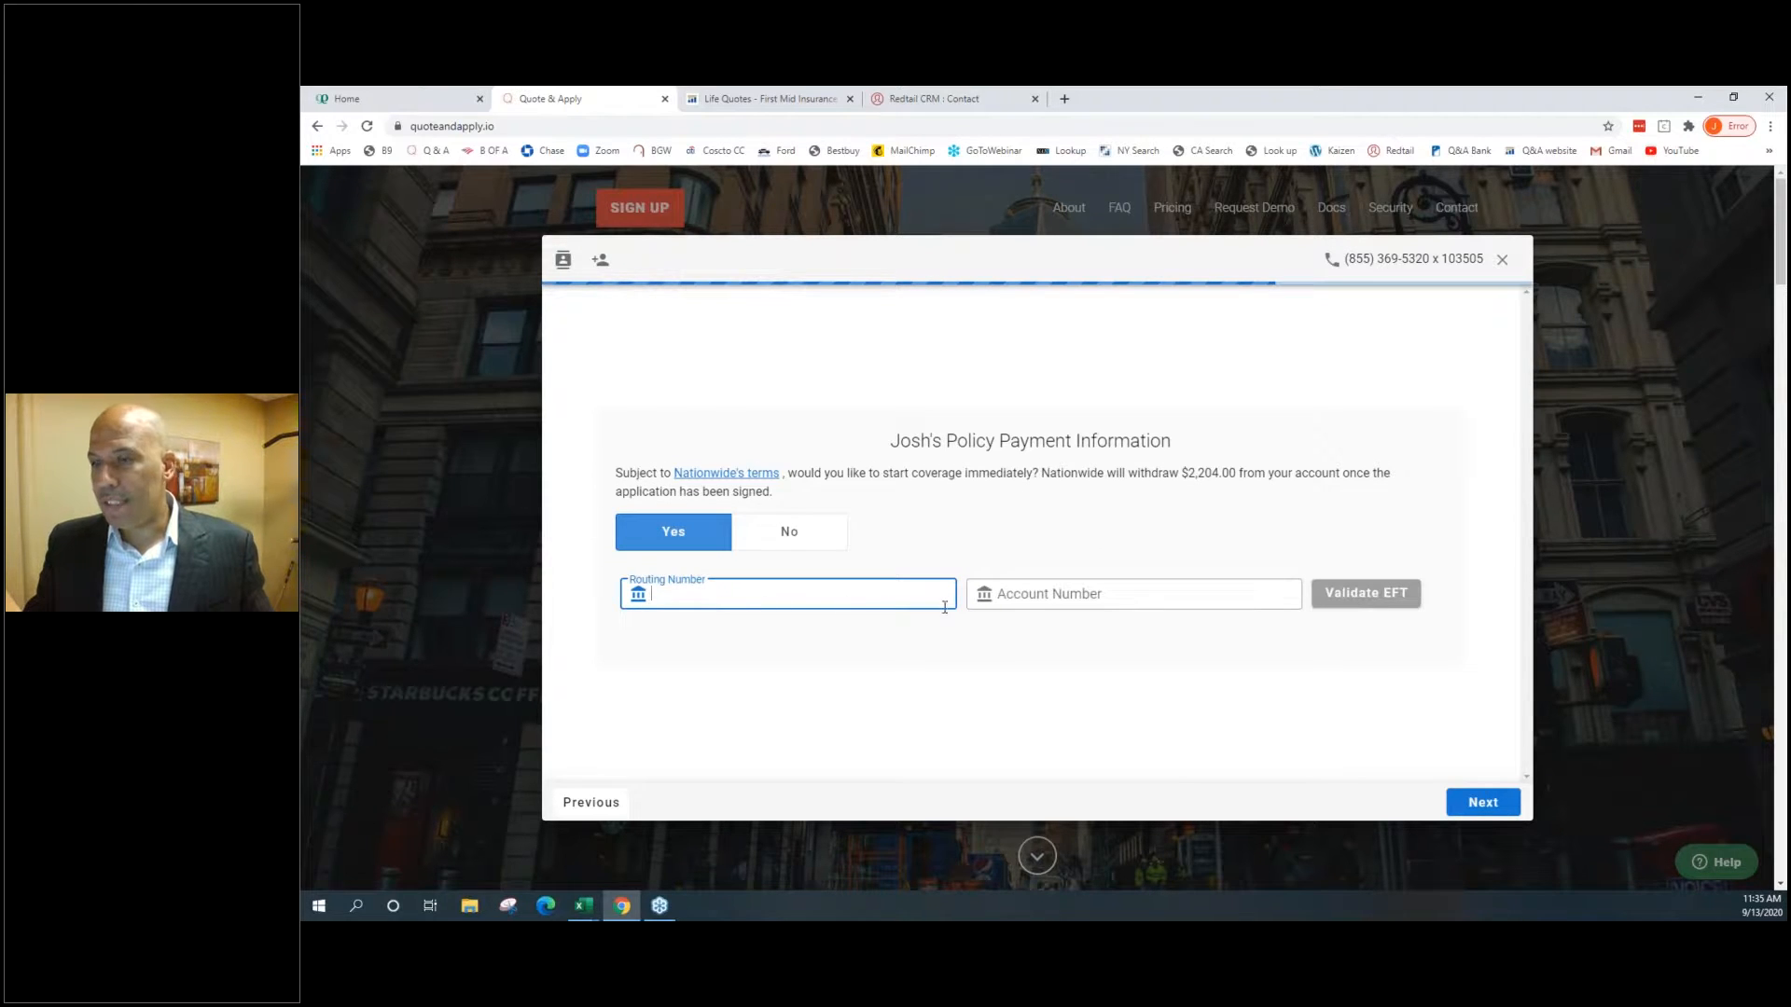
pyautogui.click(789, 532)
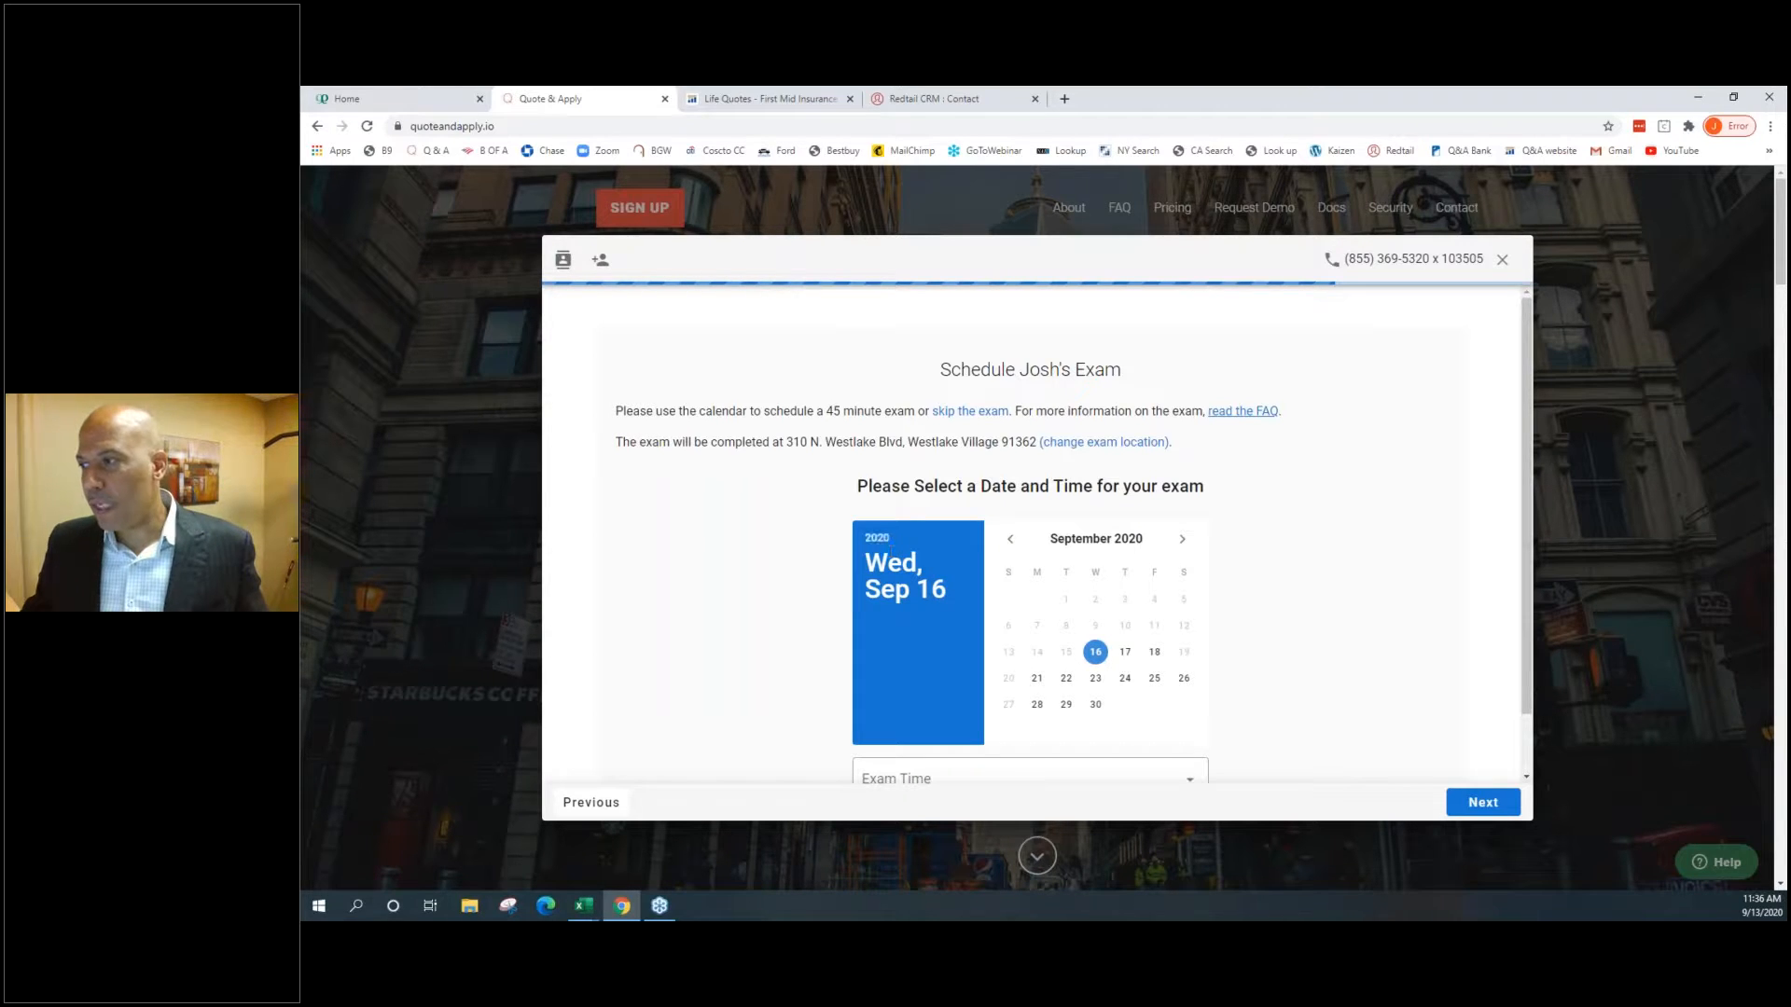
# Schedule the exam for Saturday, September 26 with an 8:00 am exam time
pyautogui.doubleClick(1014, 442)
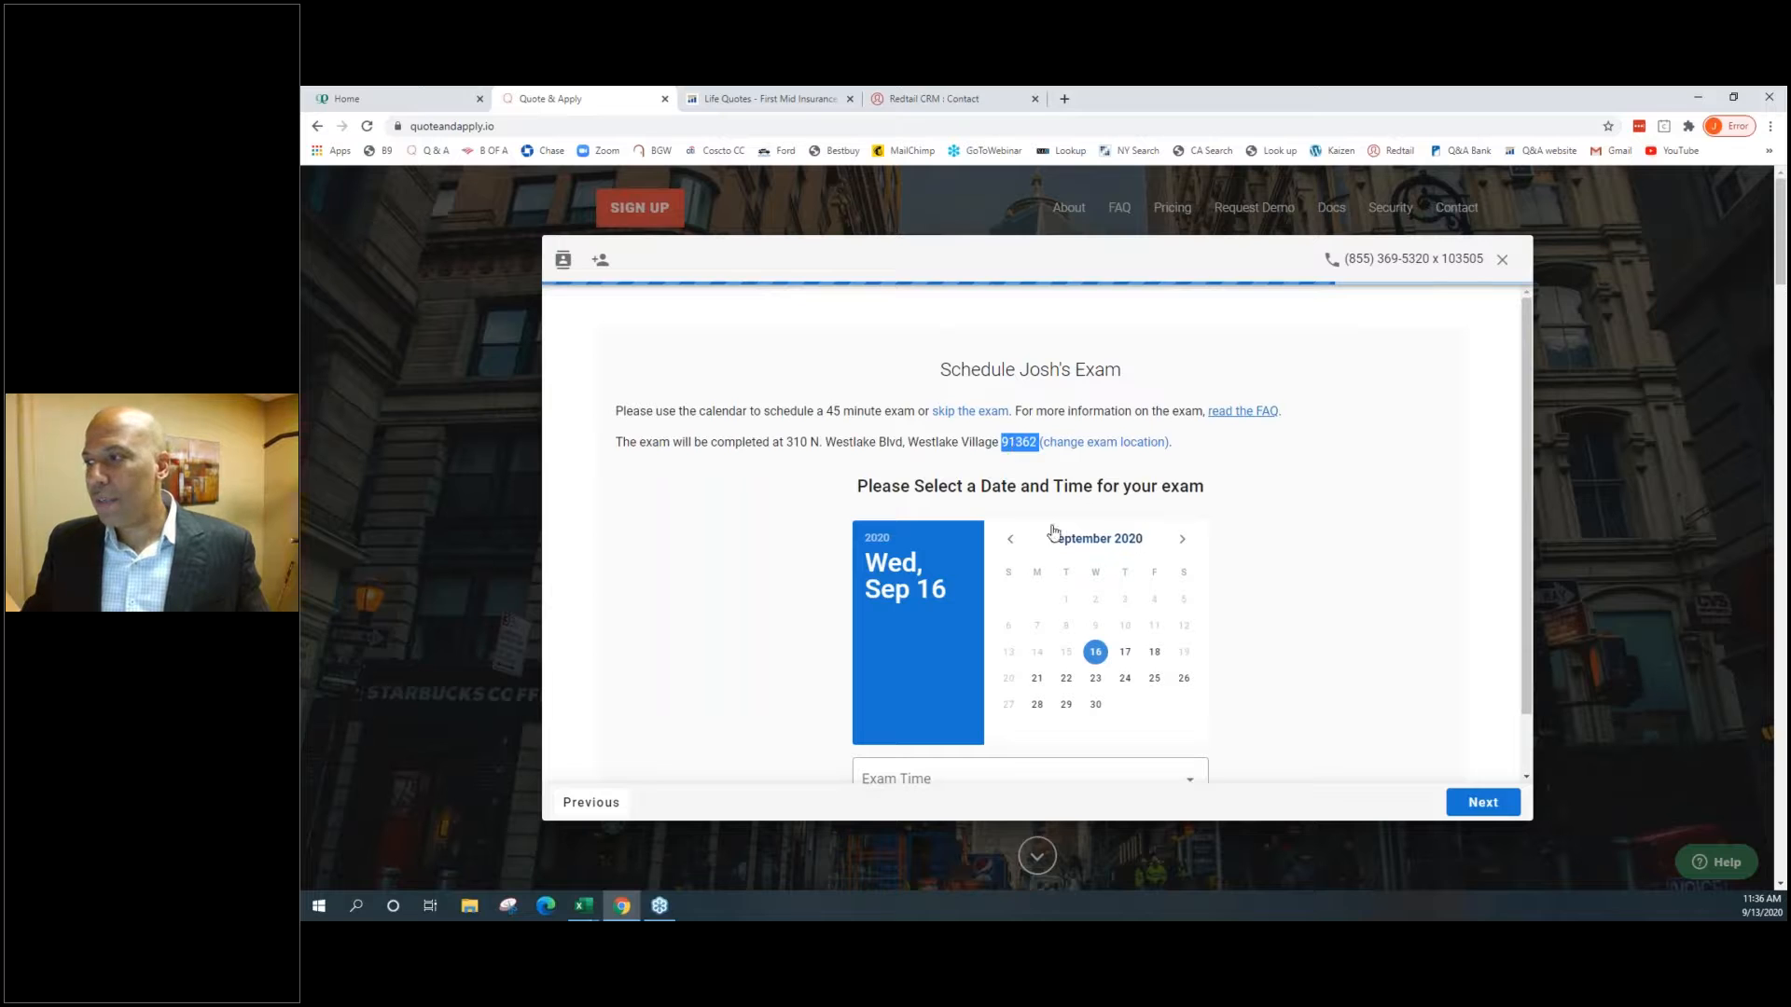
pyautogui.scroll(-1, 1073, 560)
pyautogui.click(1125, 584)
pyautogui.click(1155, 585)
pyautogui.click(1037, 611)
pyautogui.click(1066, 611)
pyautogui.click(1096, 612)
pyautogui.click(1125, 614)
pyautogui.click(1153, 616)
pyautogui.click(1182, 612)
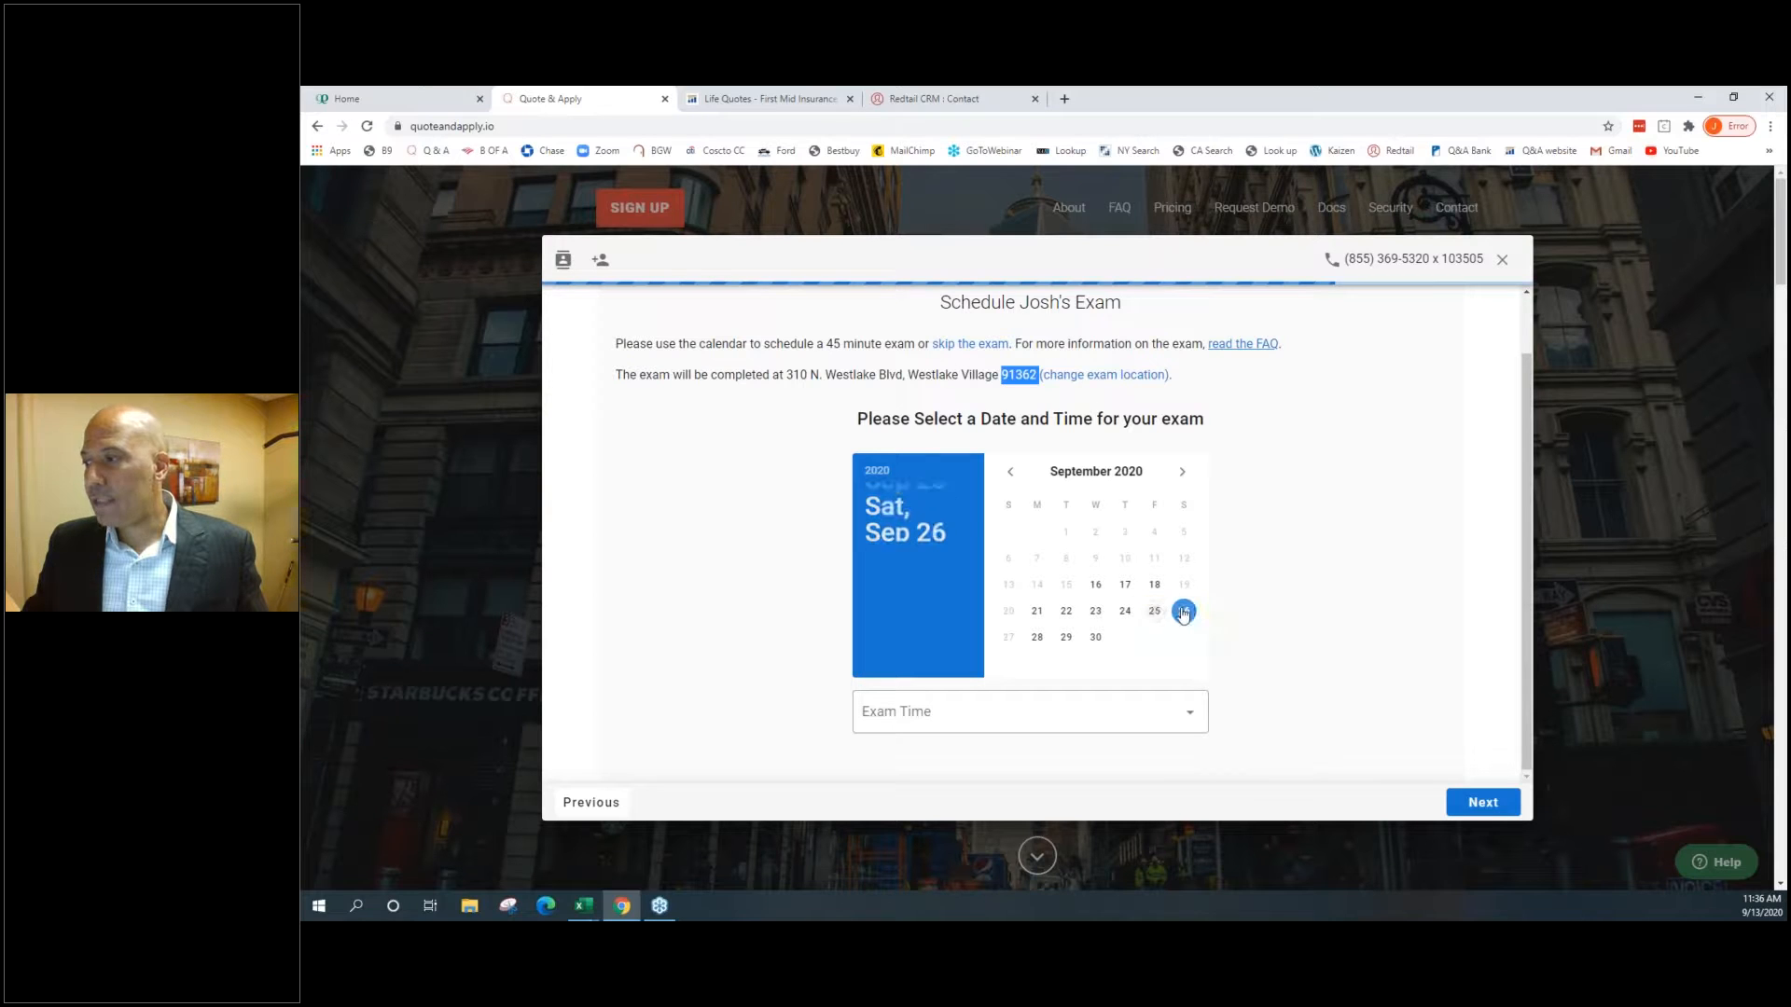
pyautogui.click(943, 715)
pyautogui.click(899, 717)
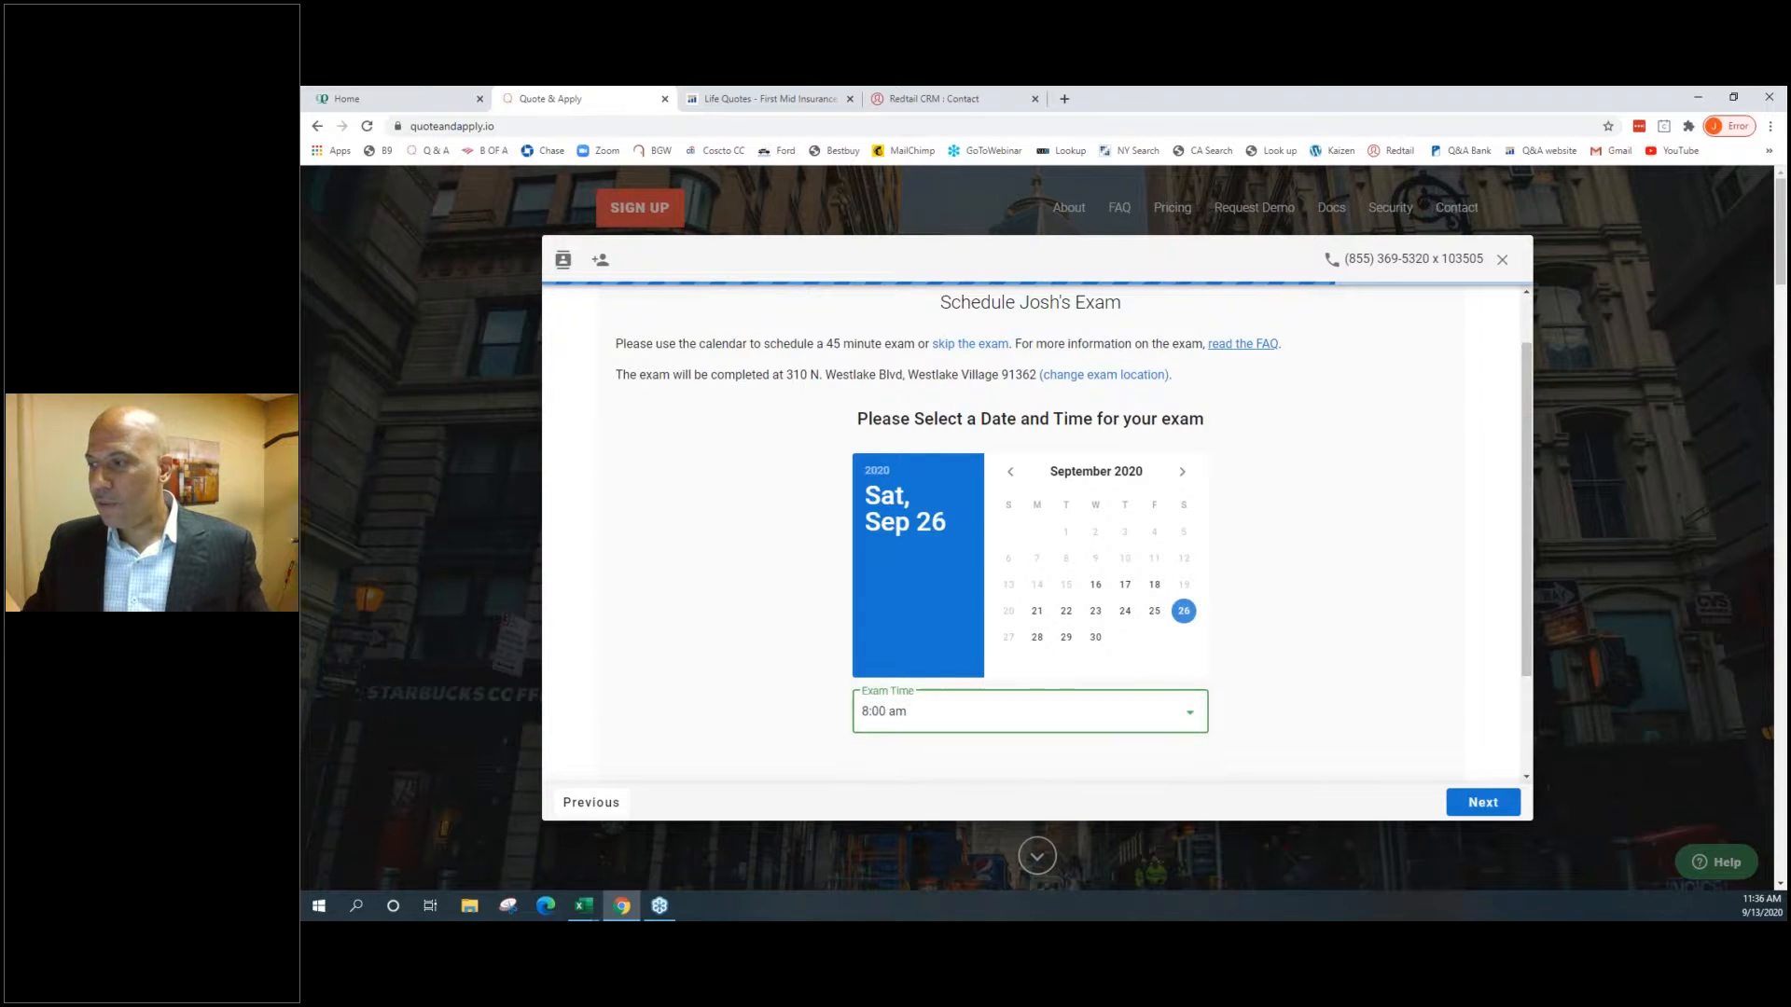
pyautogui.click(1461, 798)
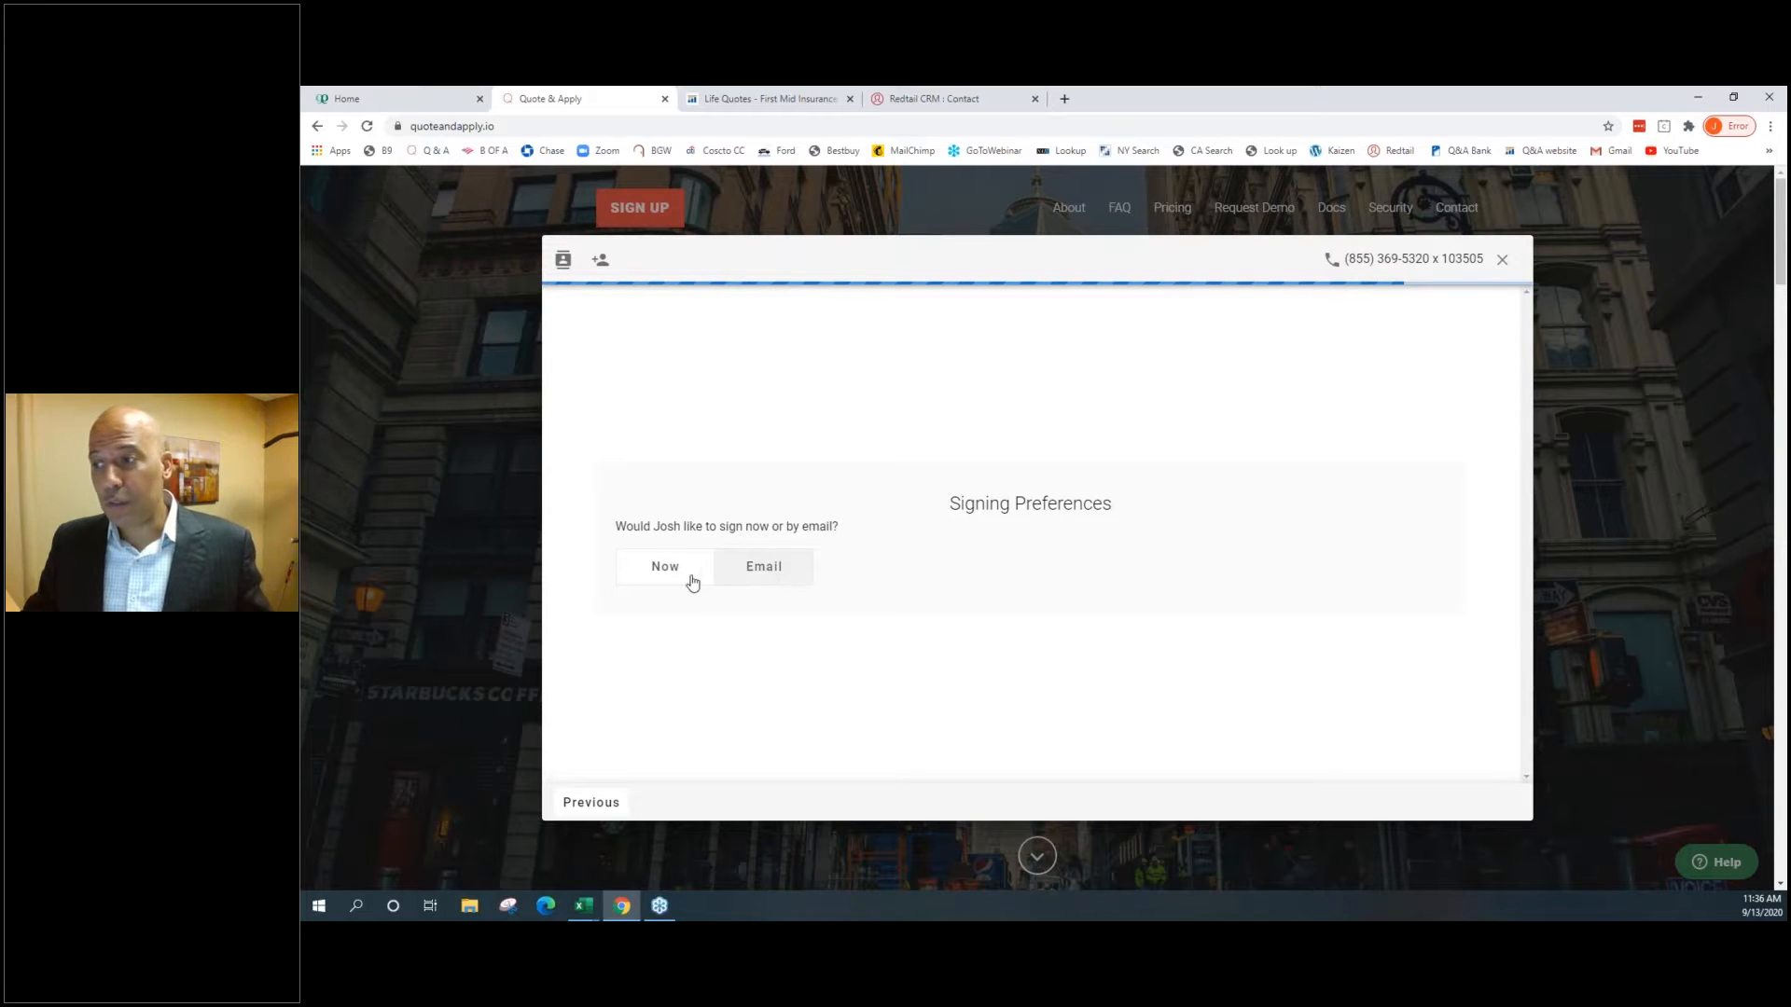
# Select Now under Signing Preferences to prepare the DocuSign eSignature
pyautogui.click(657, 575)
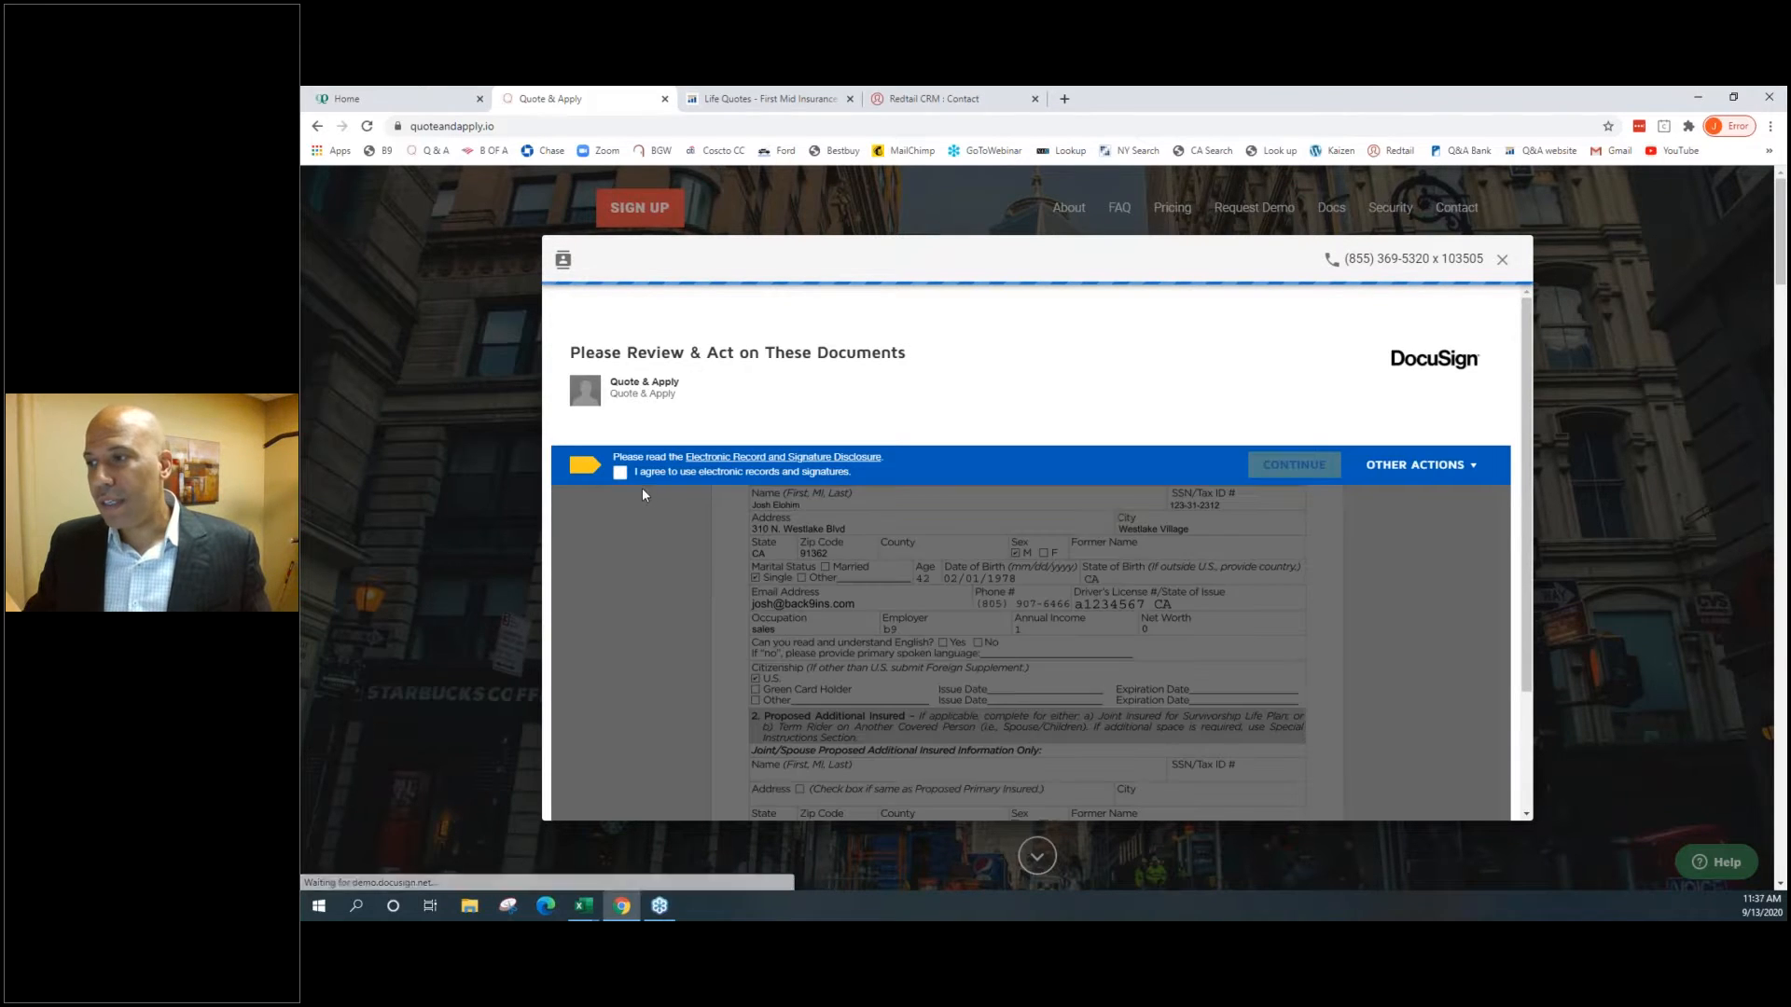
# Accept the electronic records agreement, scroll through the Nationwide application, and jump to its first field
pyautogui.click(1293, 464)
pyautogui.scroll(-10, 1136, 537)
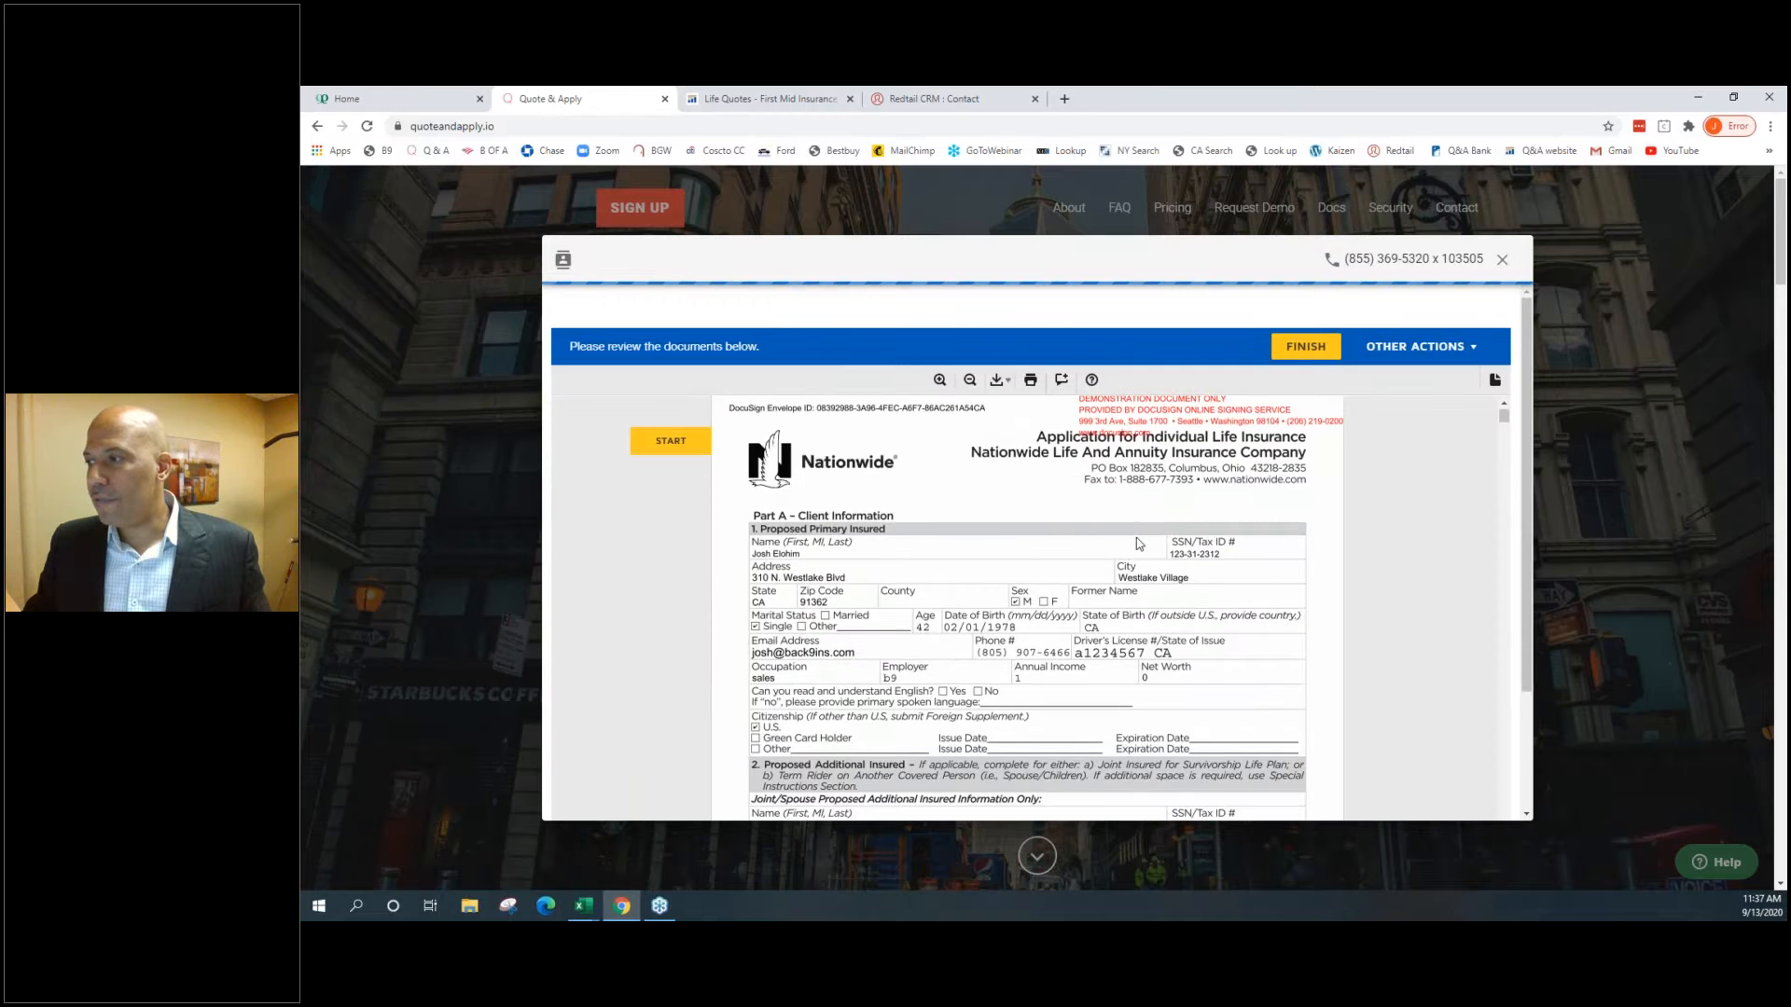
pyautogui.scroll(-12, 1143, 575)
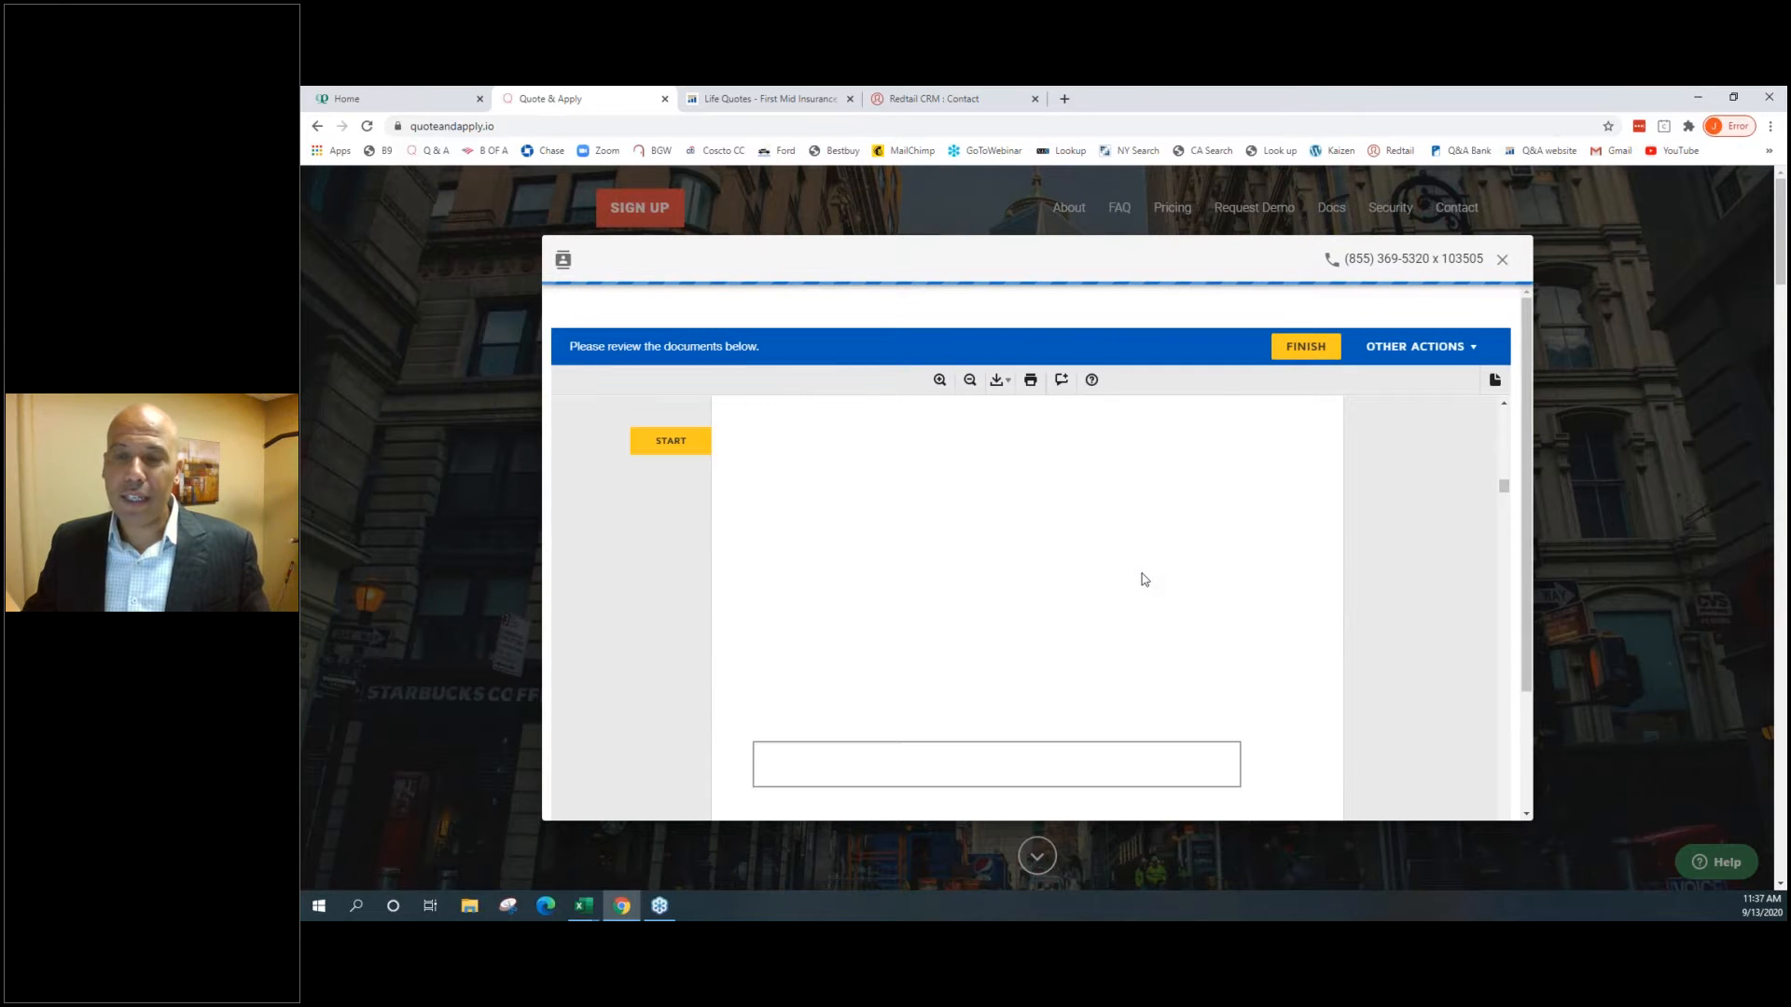
pyautogui.scroll(-5, 1147, 579)
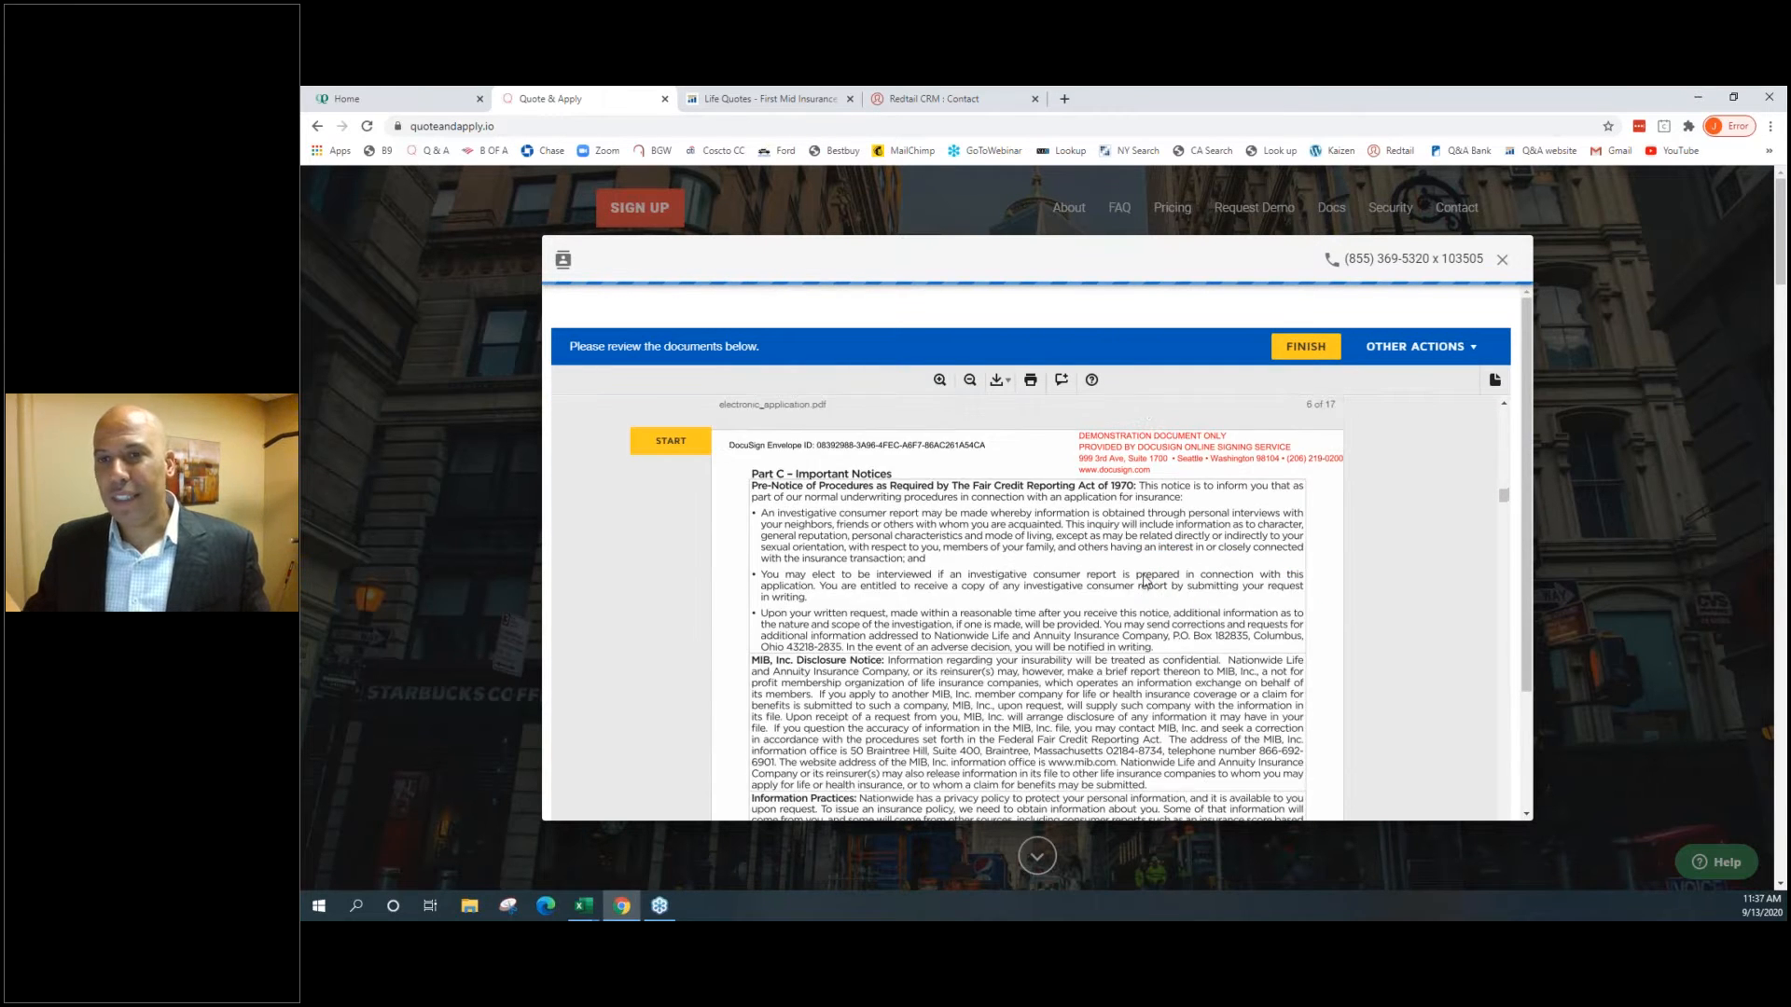
pyautogui.scroll(-5, 1147, 579)
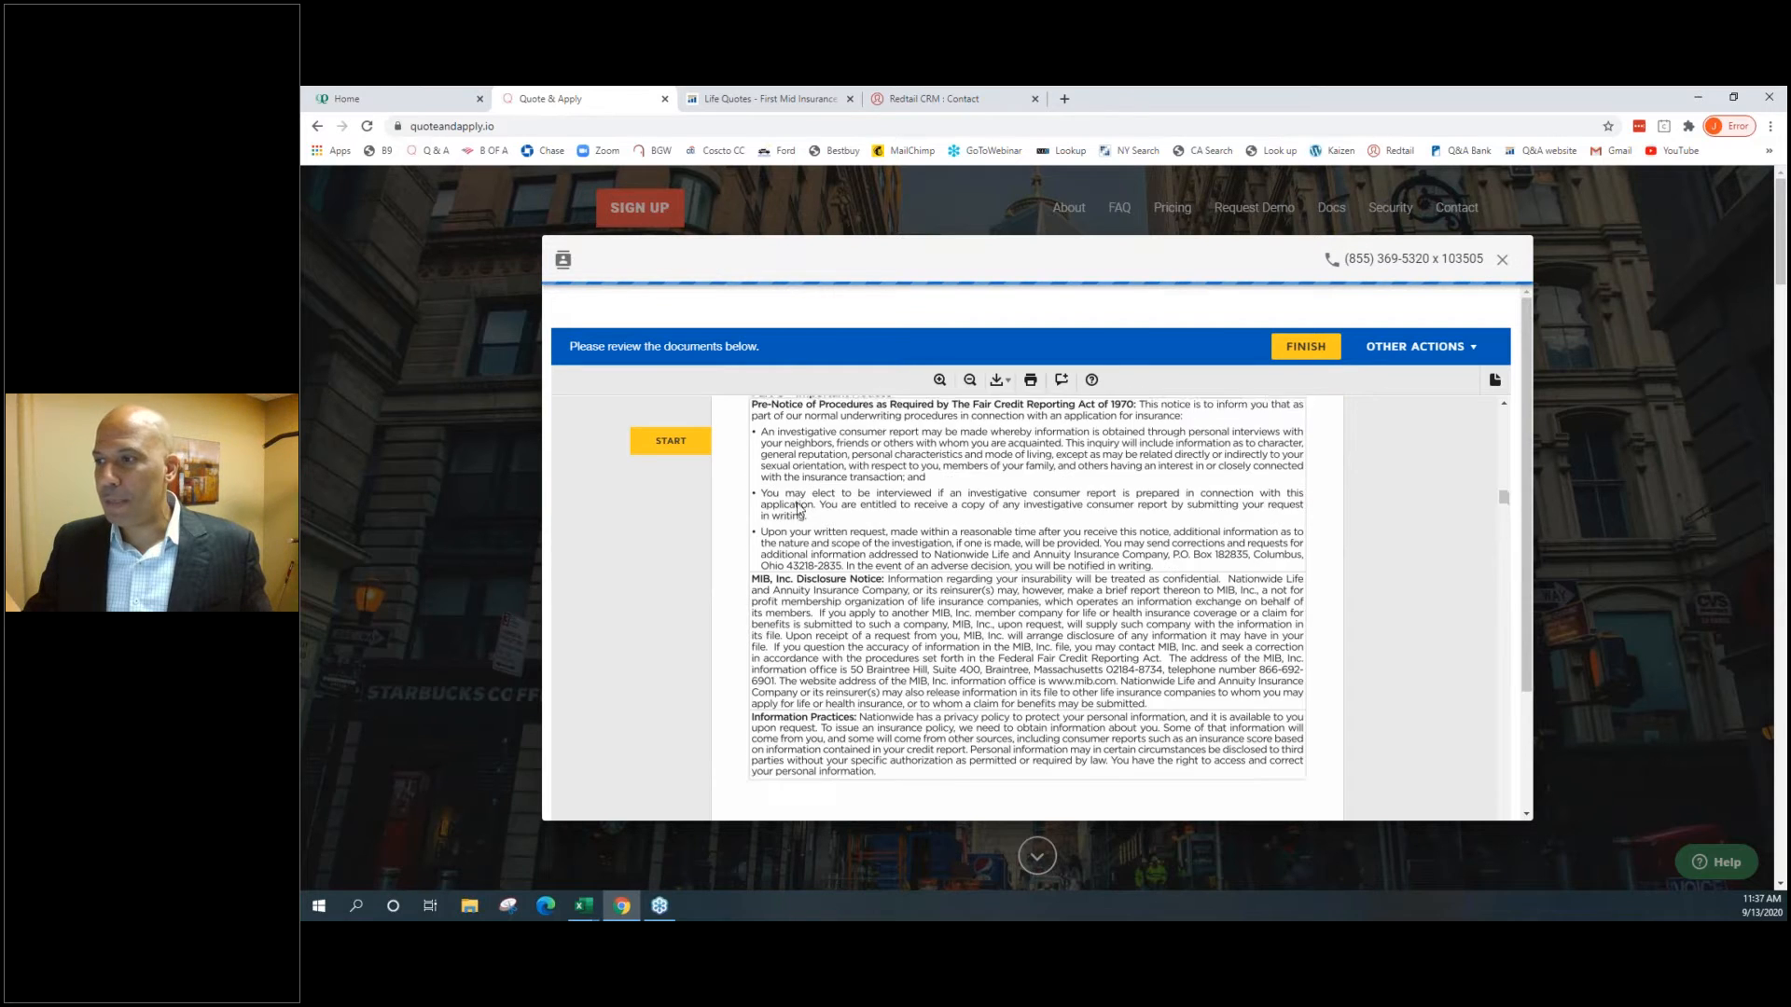
pyautogui.click(670, 440)
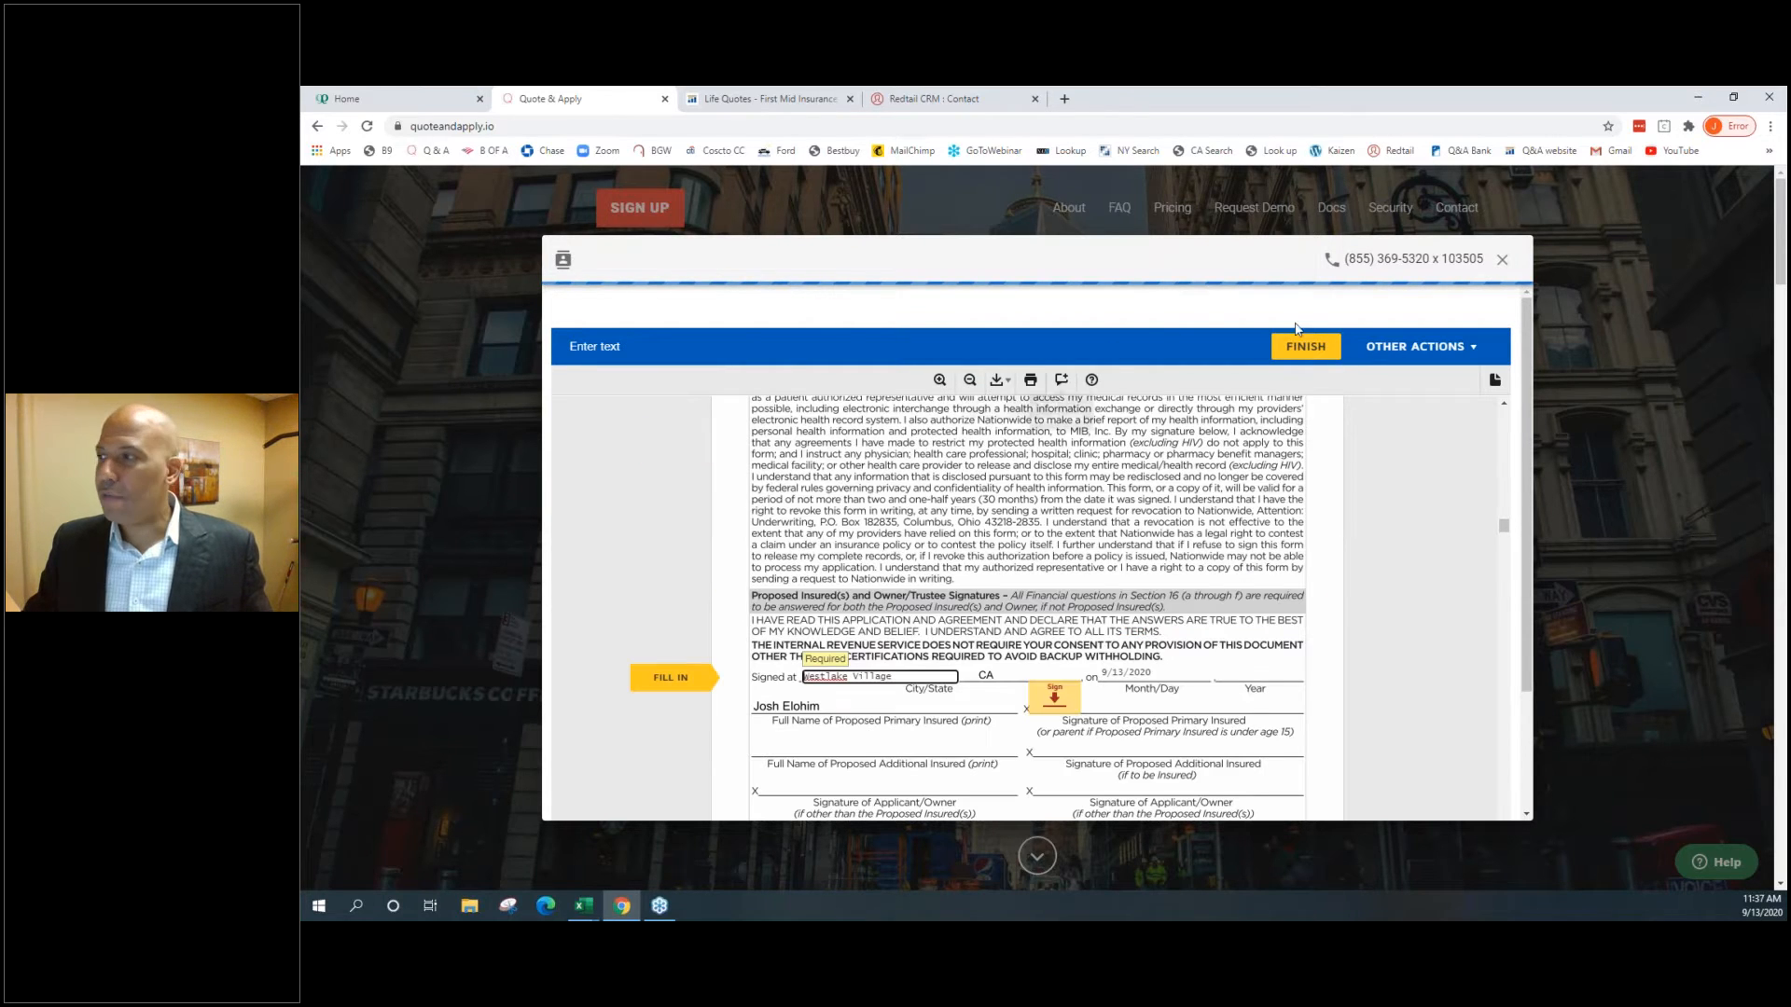
# Adopt the signature, sign the signature field, both initials fields and the proposed insured line, then Finish
pyautogui.click(1303, 346)
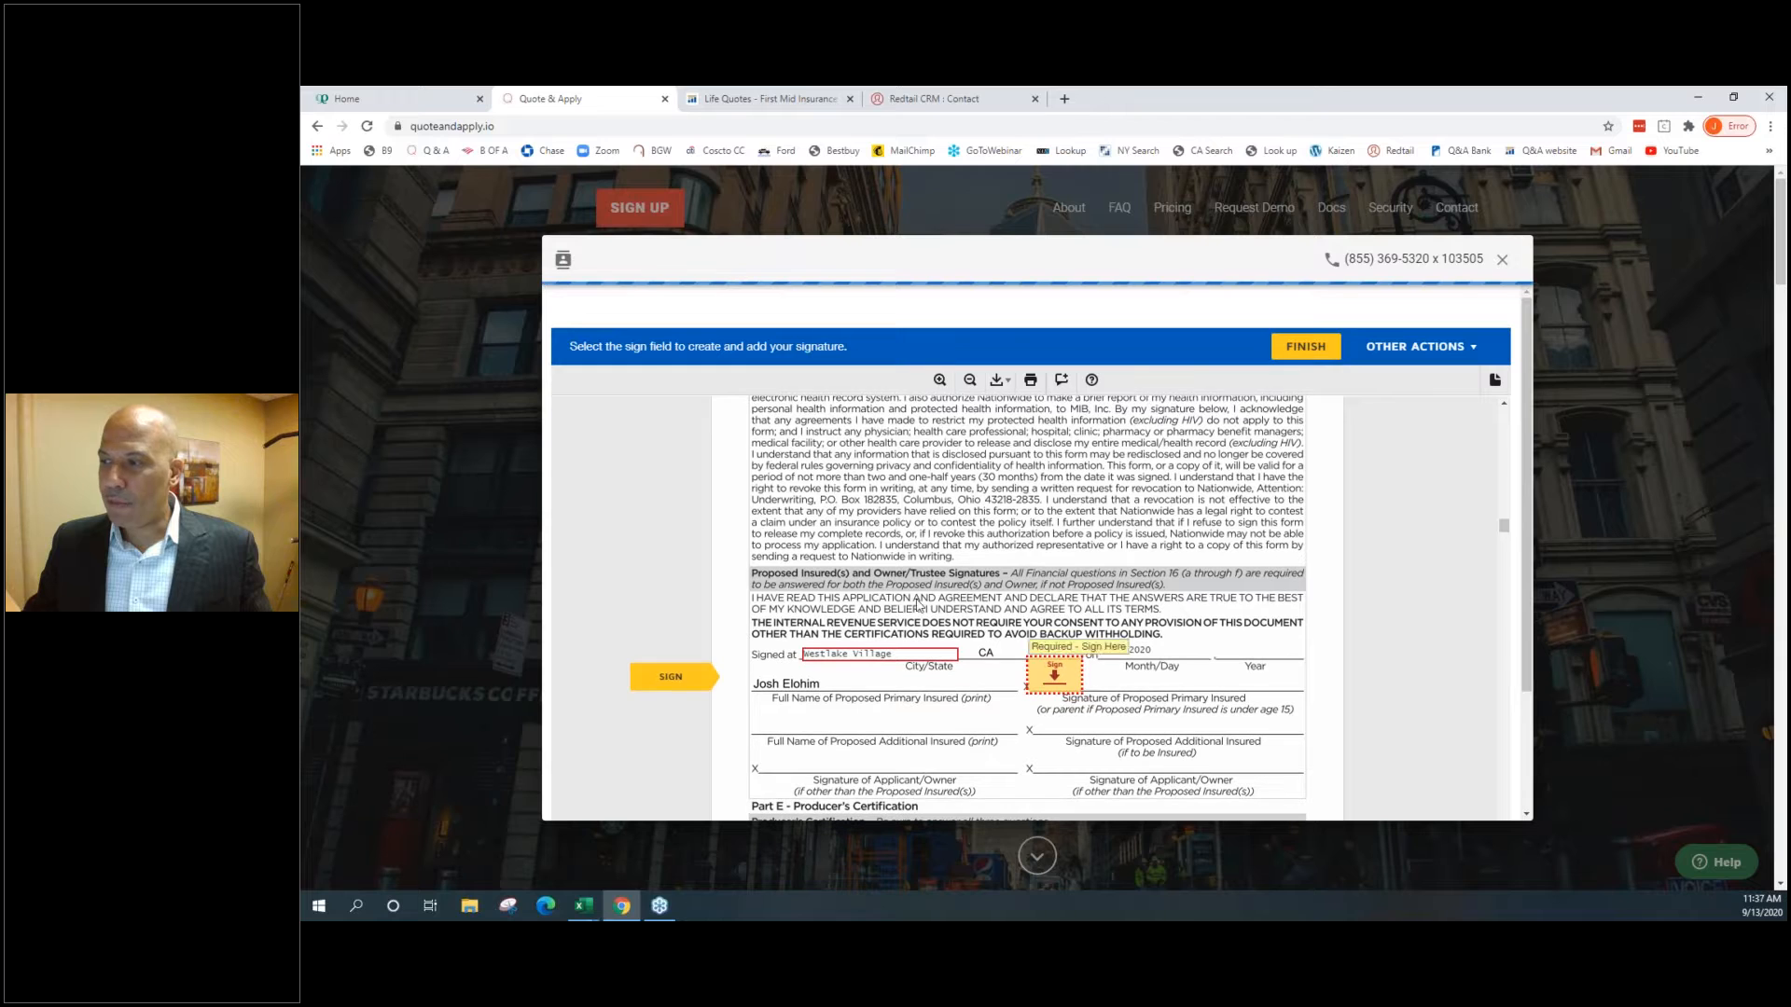
pyautogui.click(1055, 673)
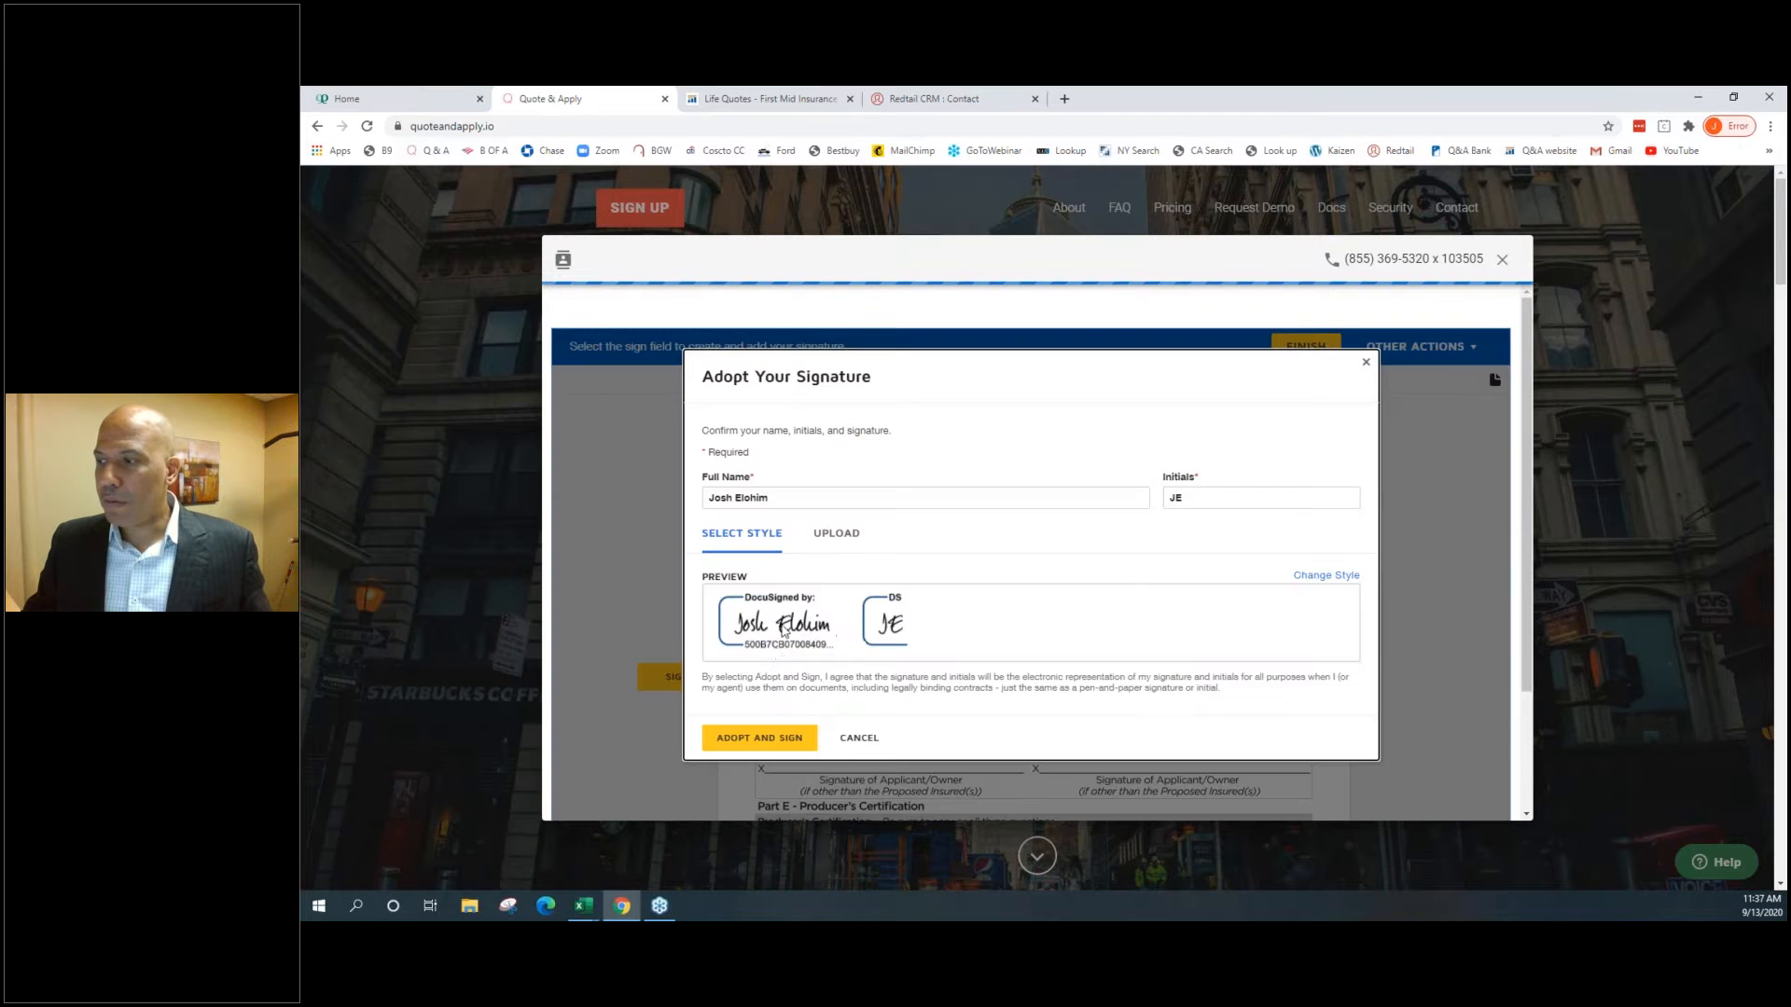
pyautogui.click(759, 748)
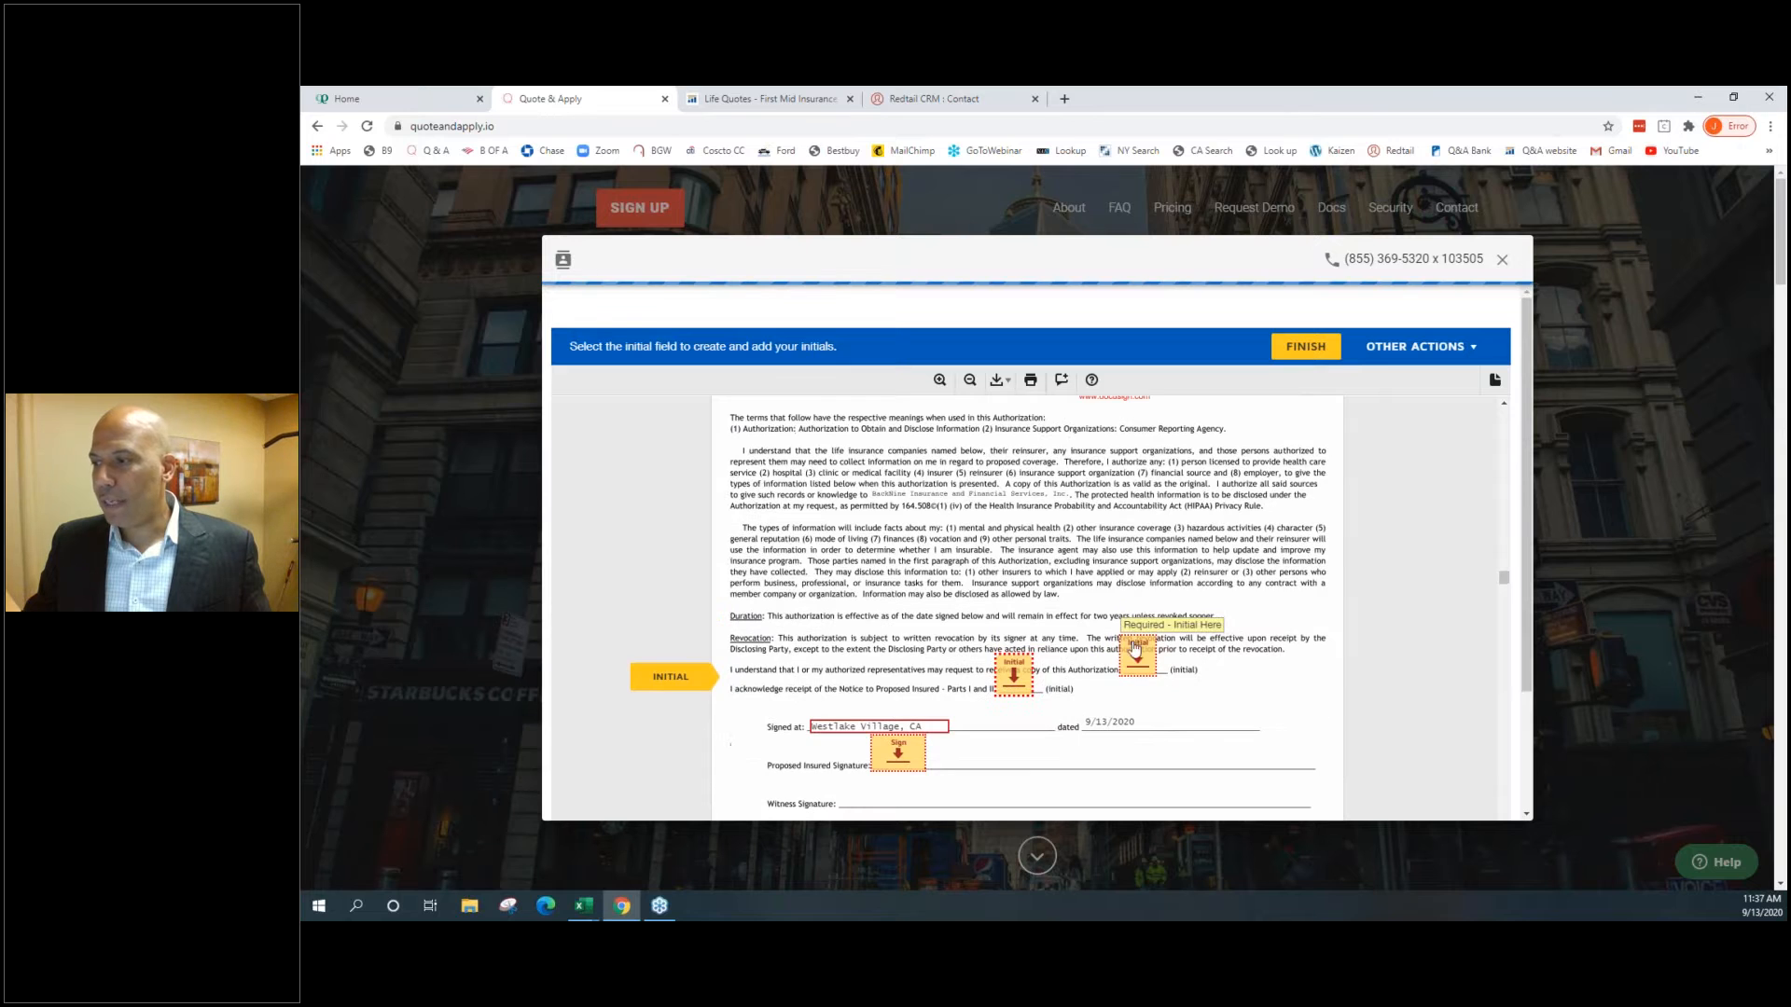
pyautogui.click(1144, 656)
pyautogui.click(1010, 633)
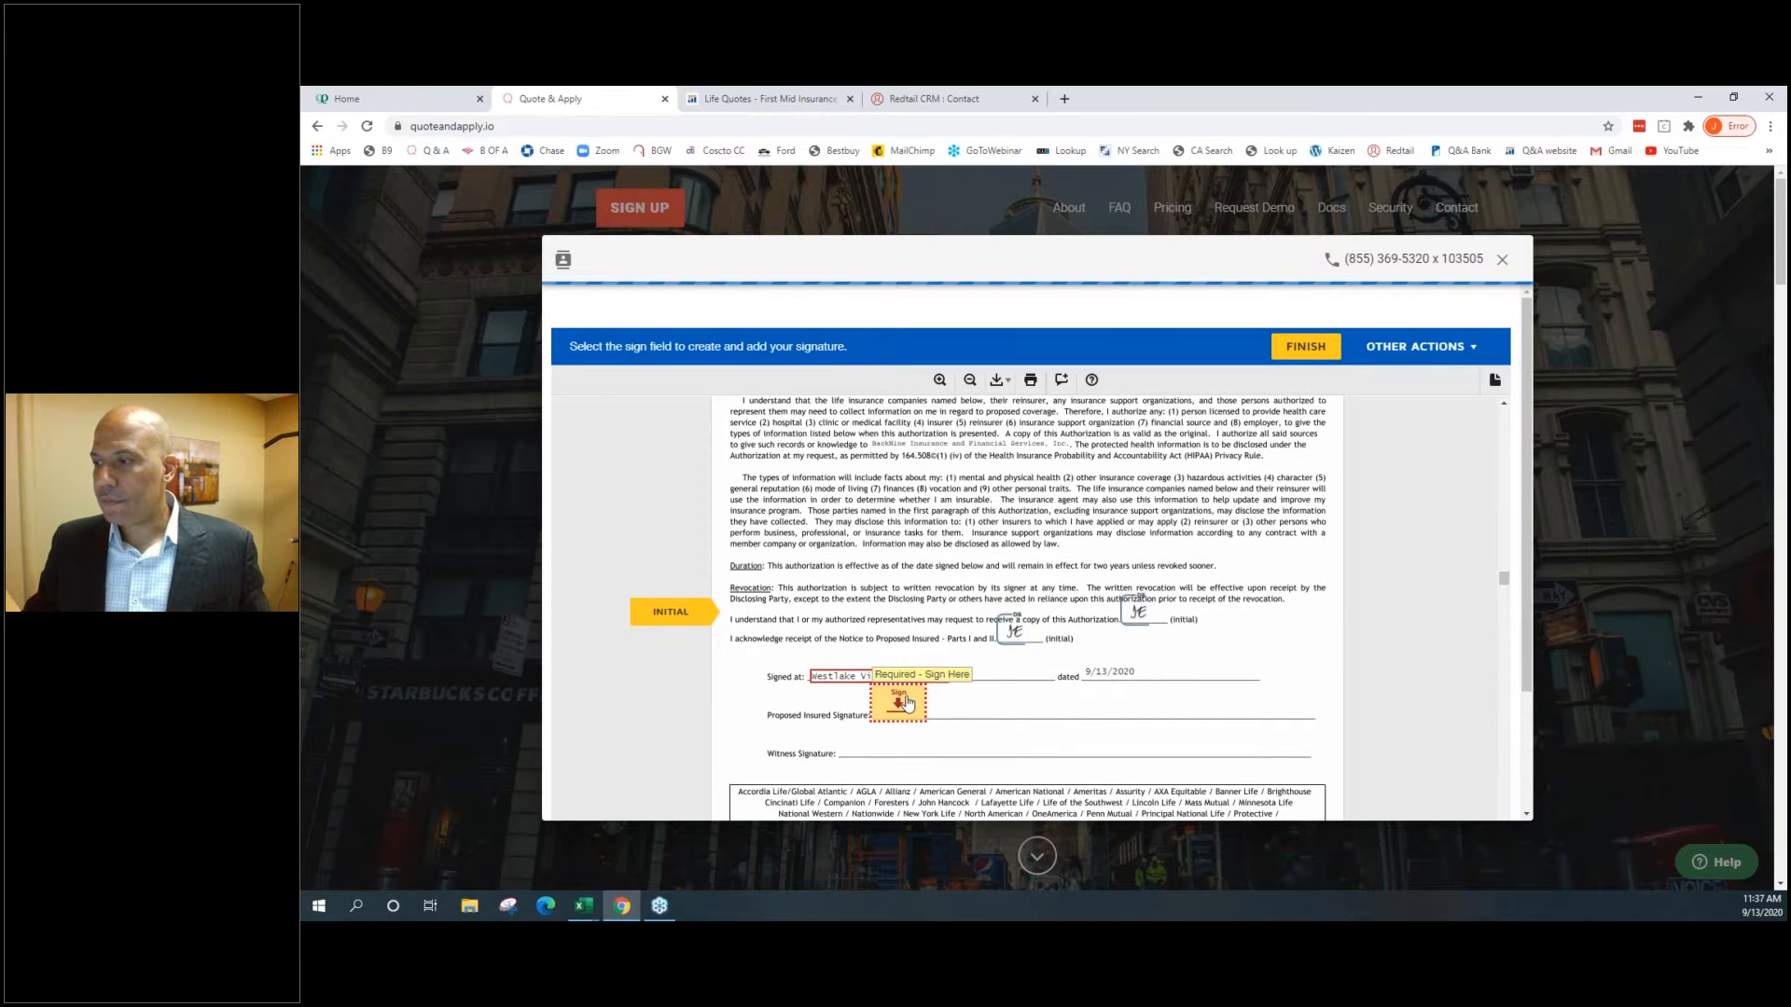
pyautogui.click(782, 670)
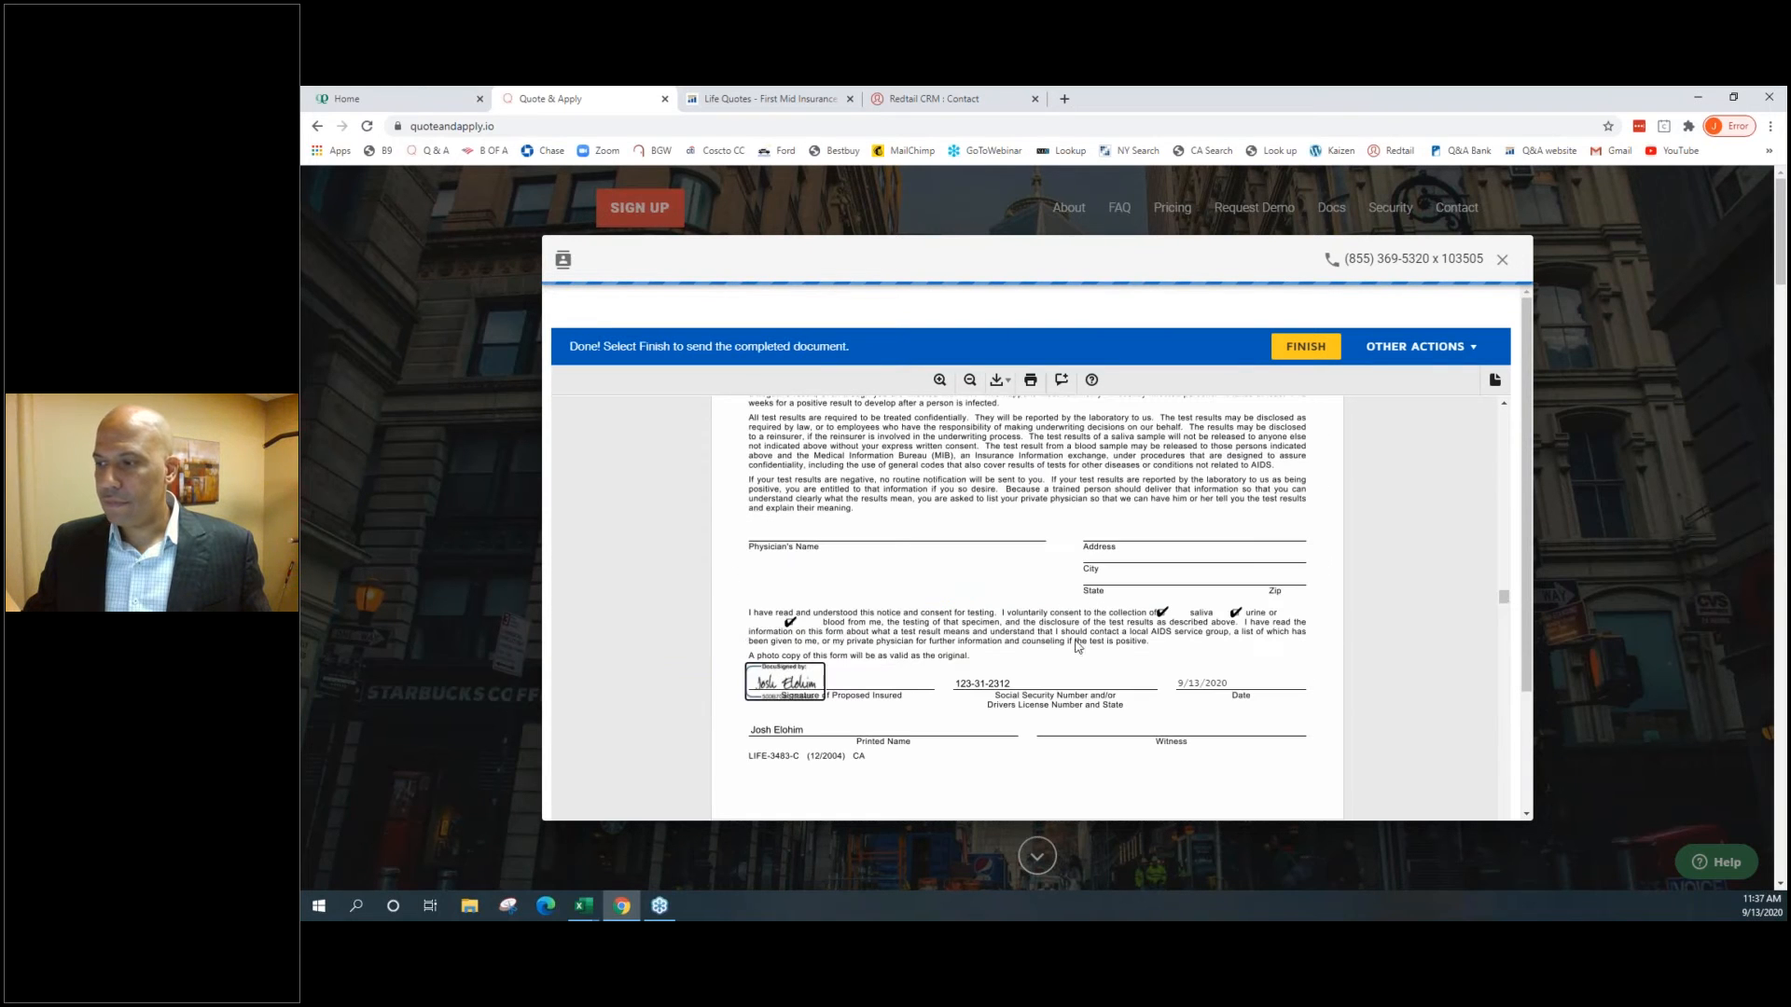
pyautogui.click(1304, 348)
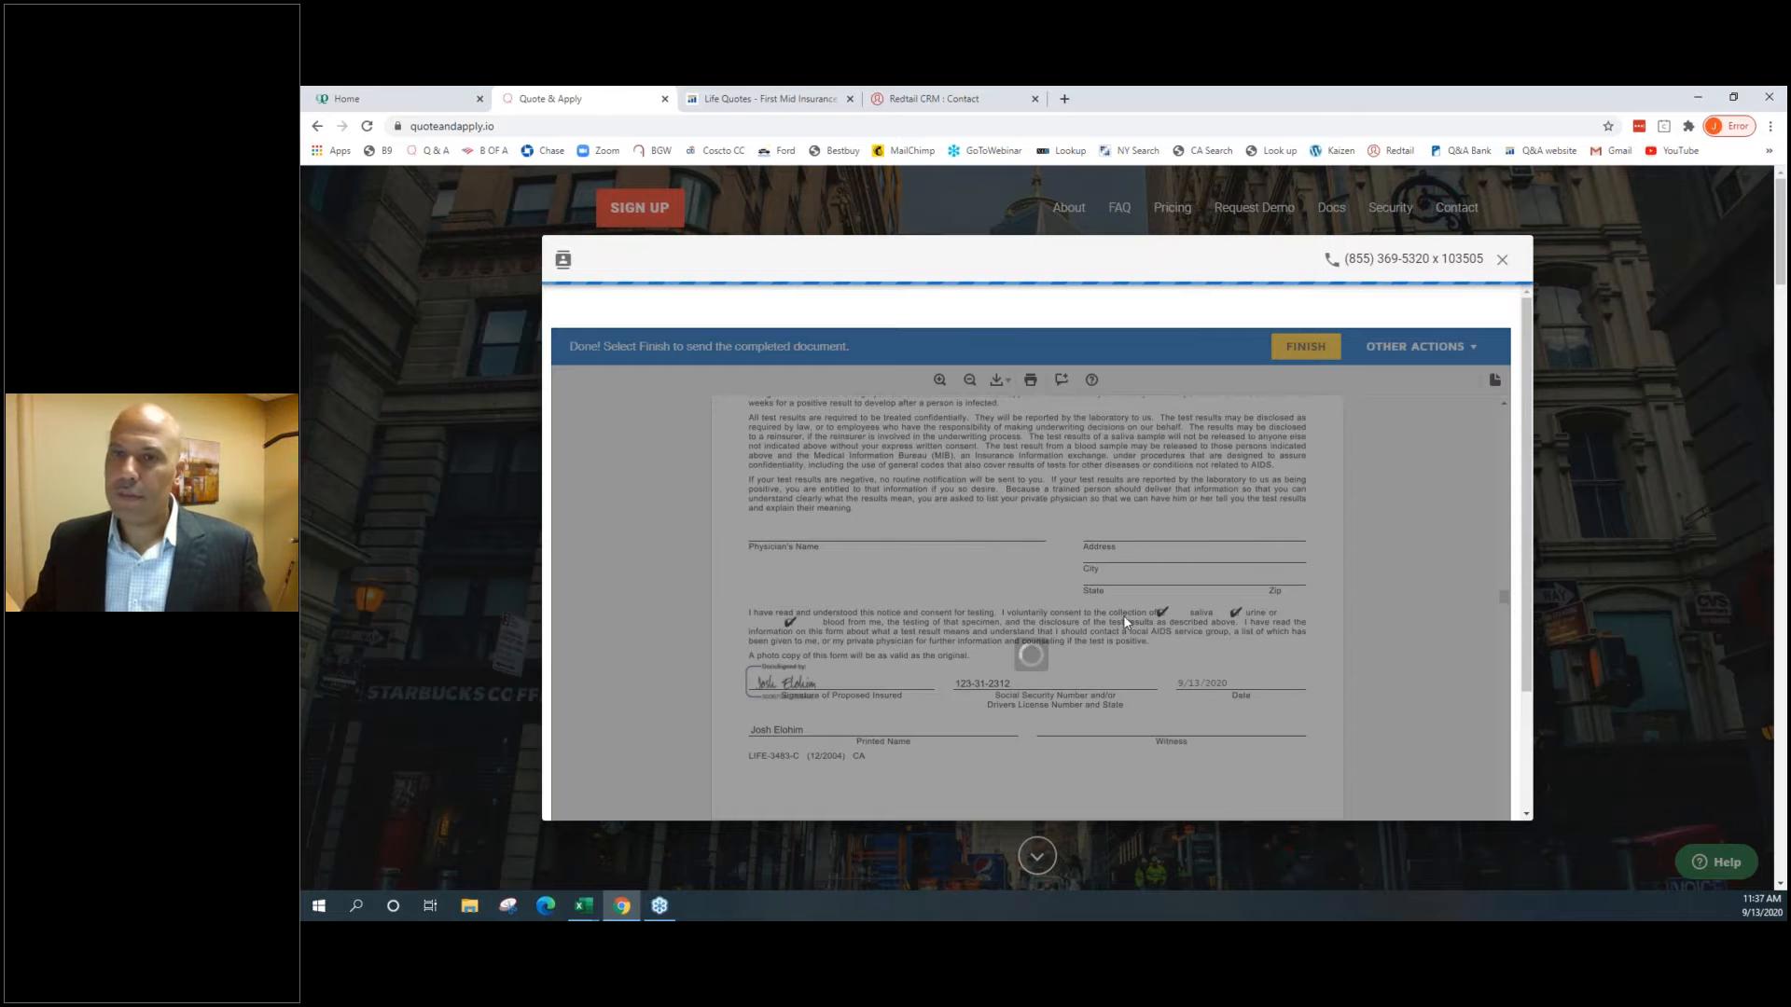